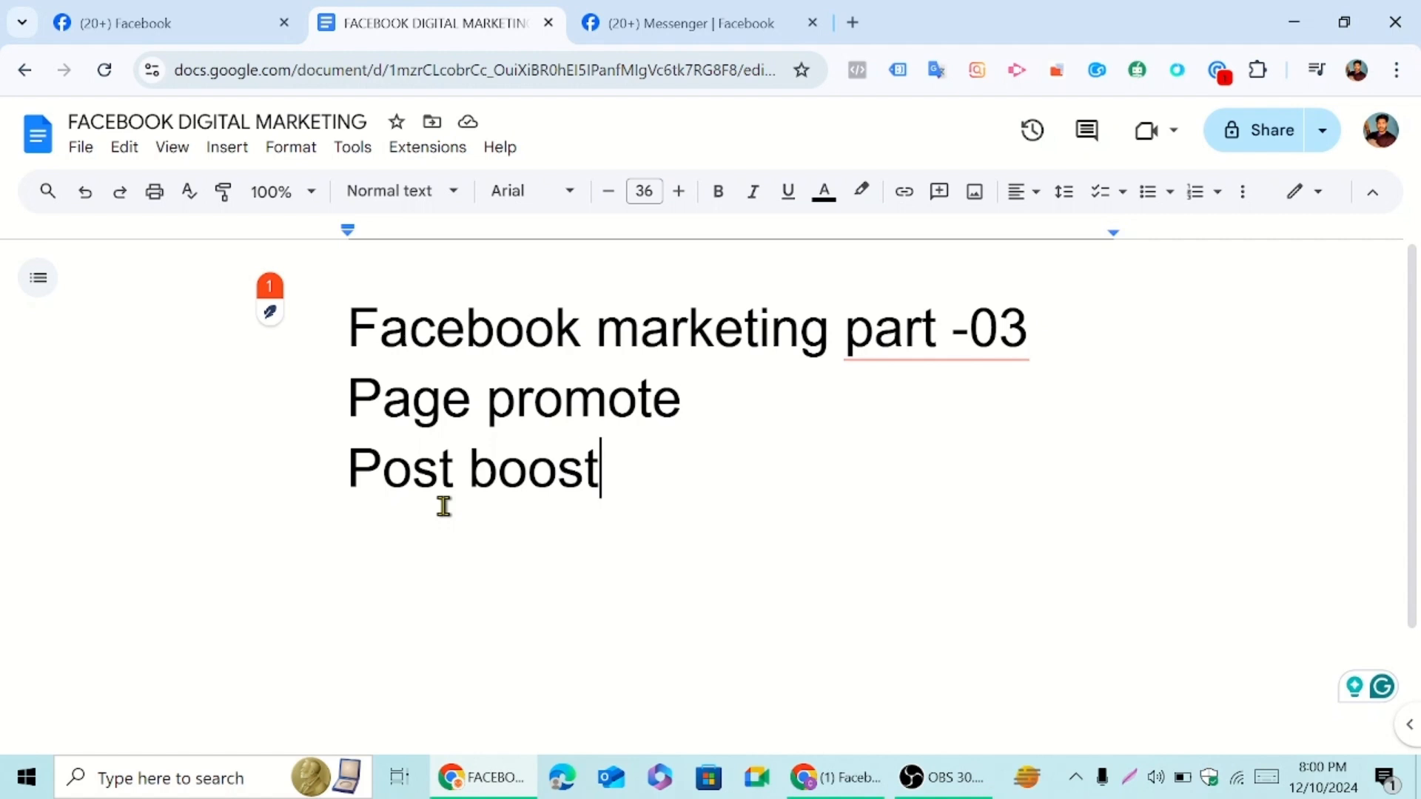
Switch to the Facebook window and open the professional dashboard of the Daily shop page.
click(819, 793)
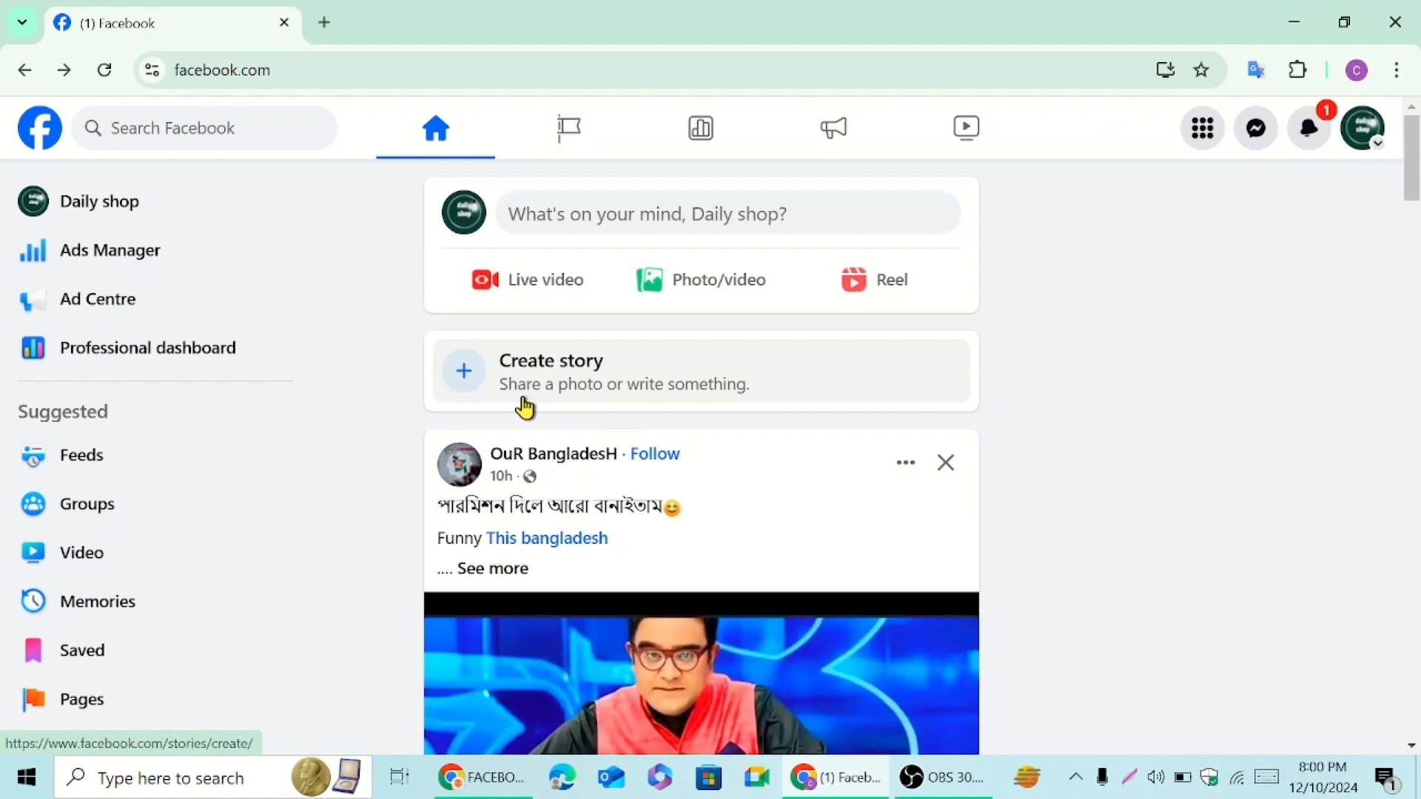
click(34, 205)
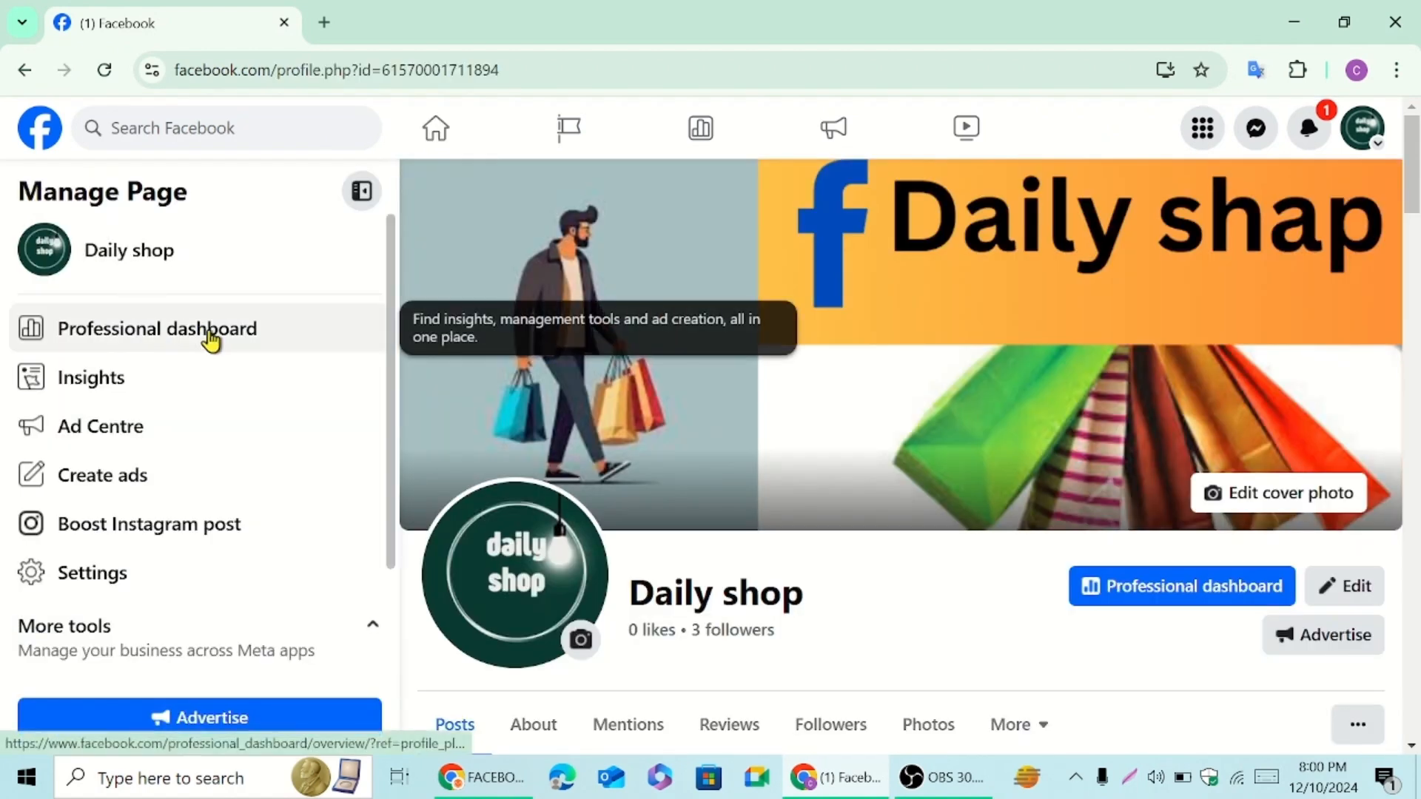
click(203, 337)
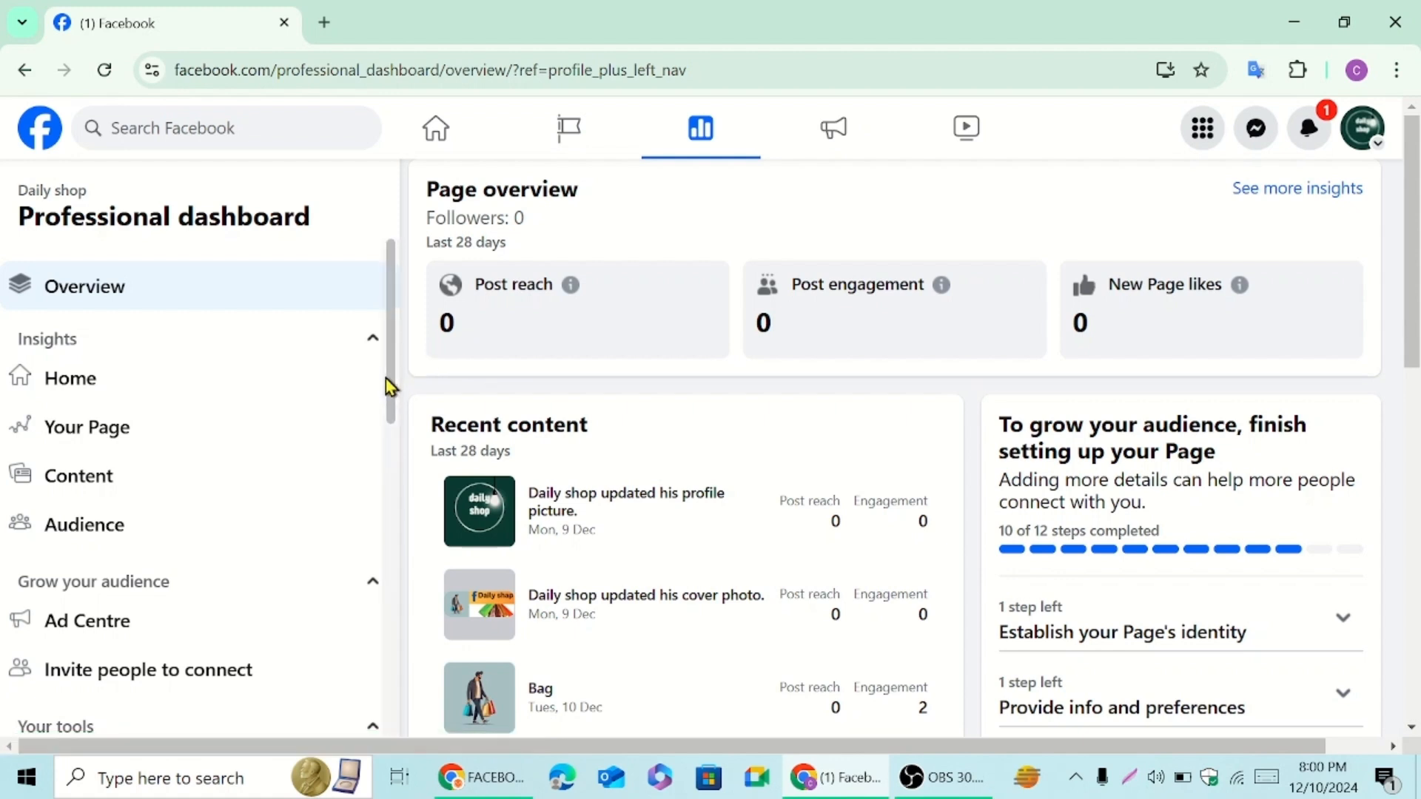
Start creating a new ad from the page's Ad Centre, using the Create new ad type.
drag(390, 380, 398, 444)
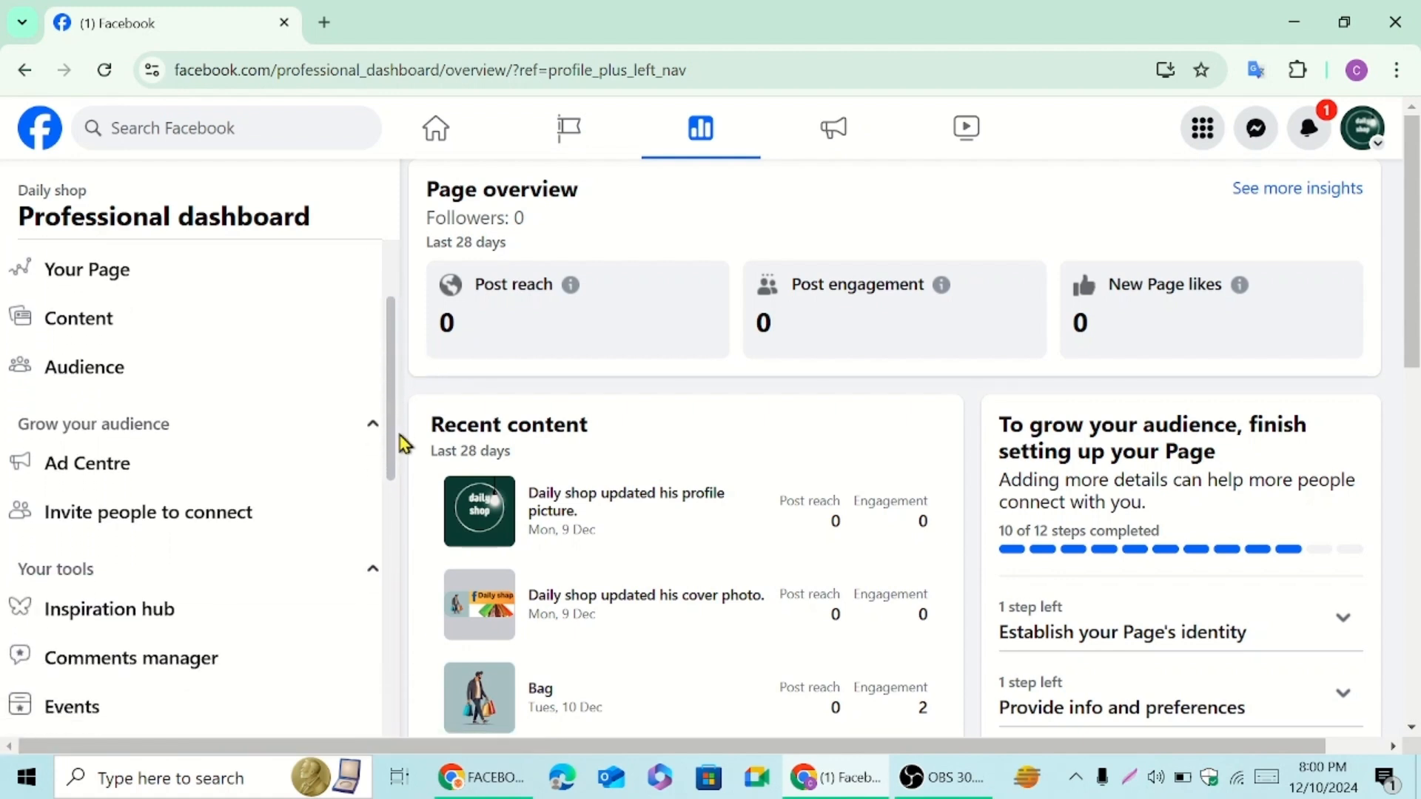
click(210, 464)
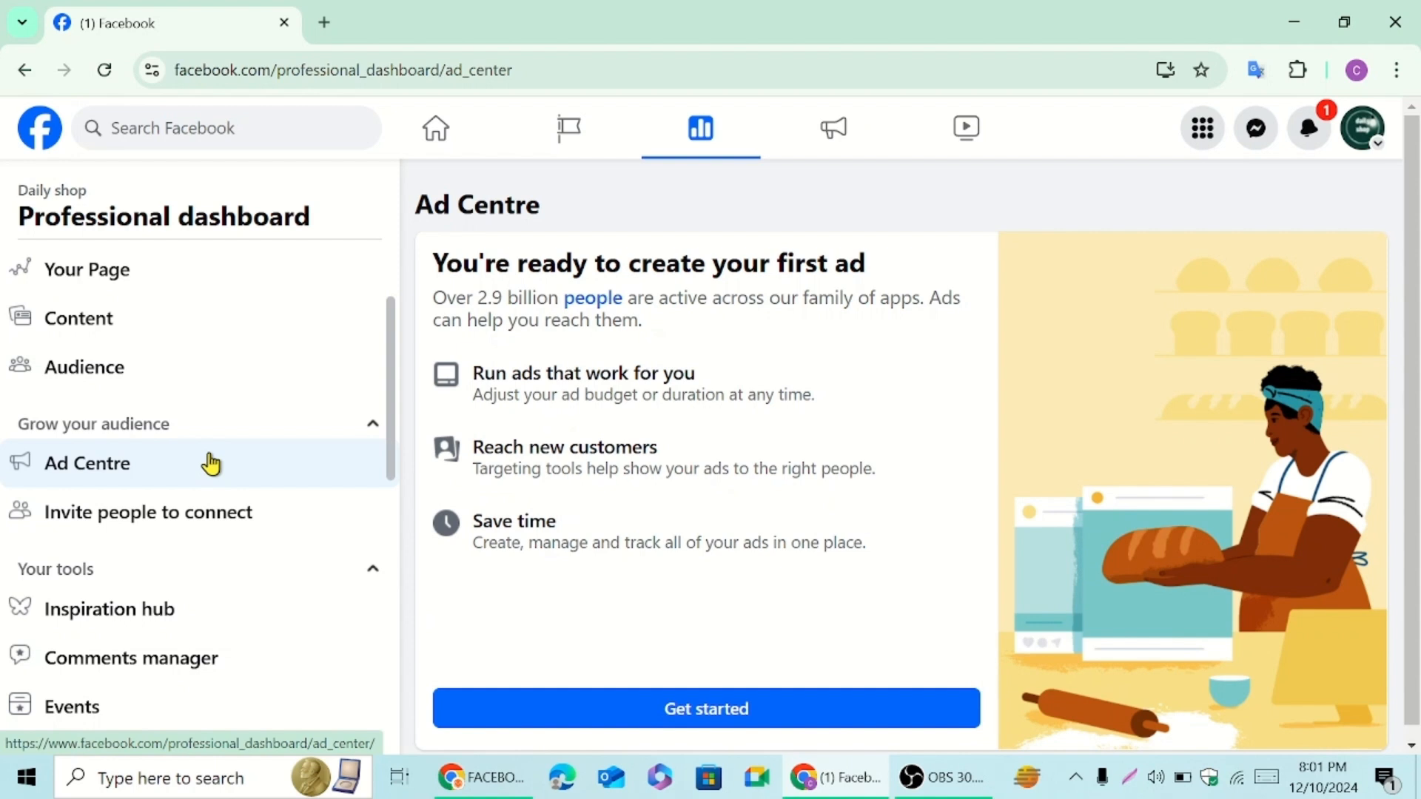
click(767, 708)
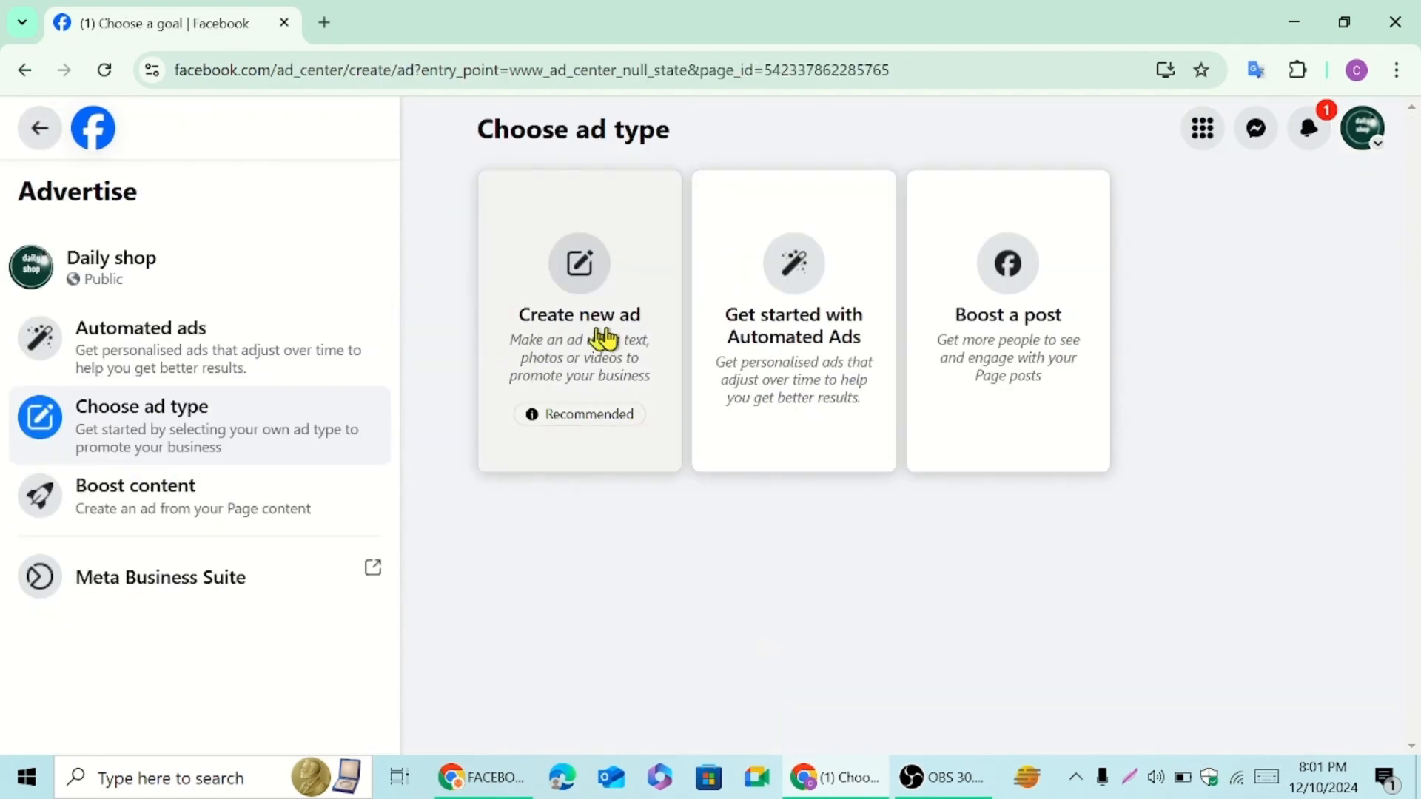
click(614, 305)
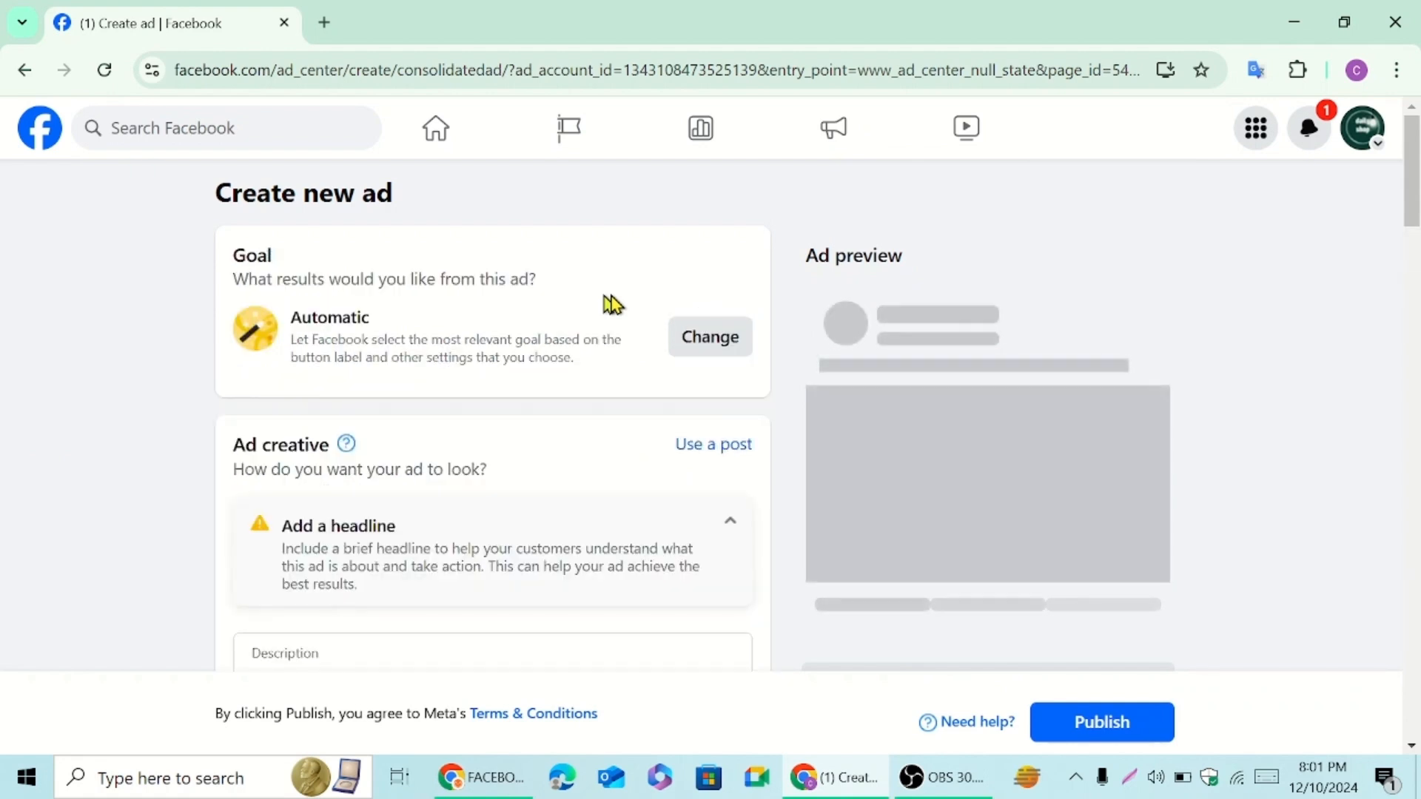
Change the ad's goal to Get more Page likes and save it.
click(715, 348)
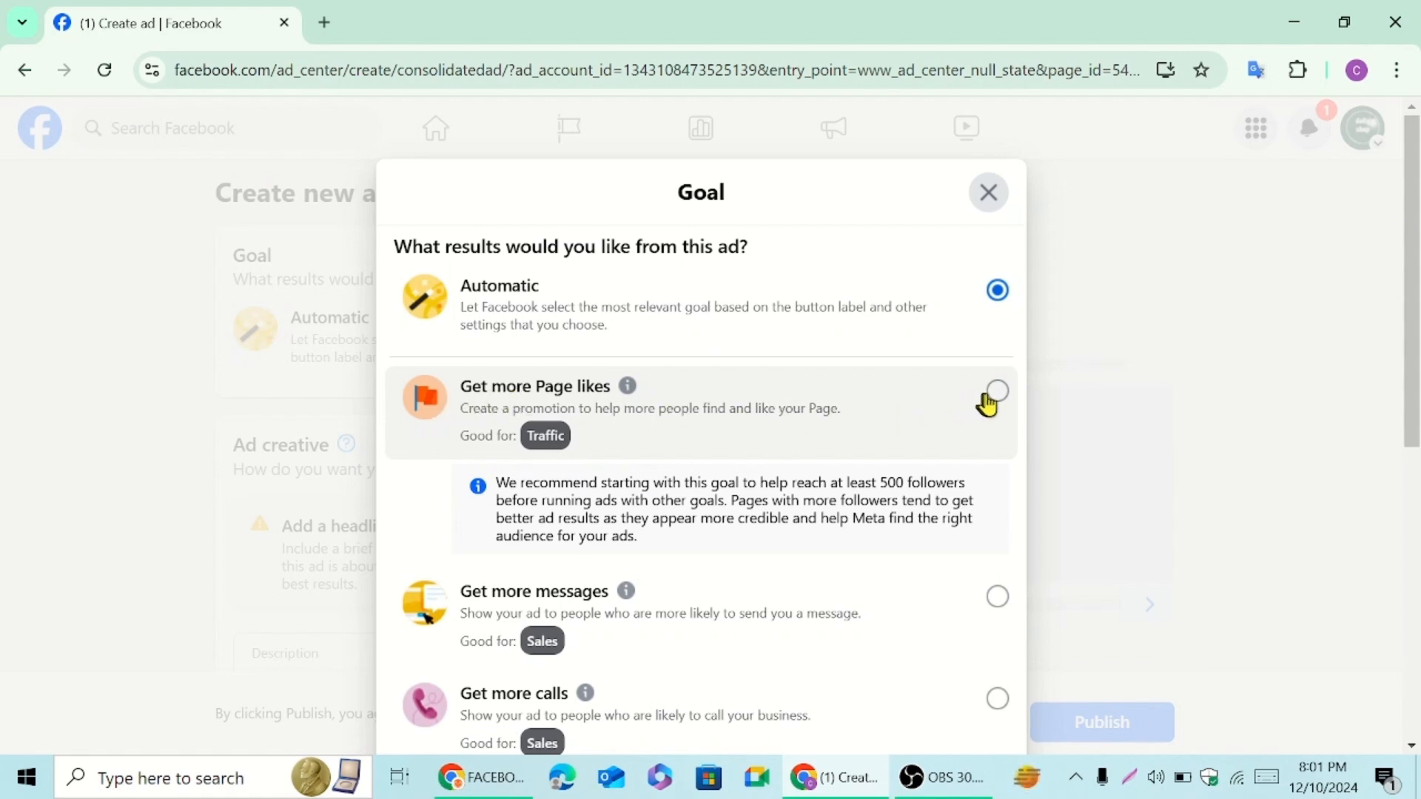
click(995, 394)
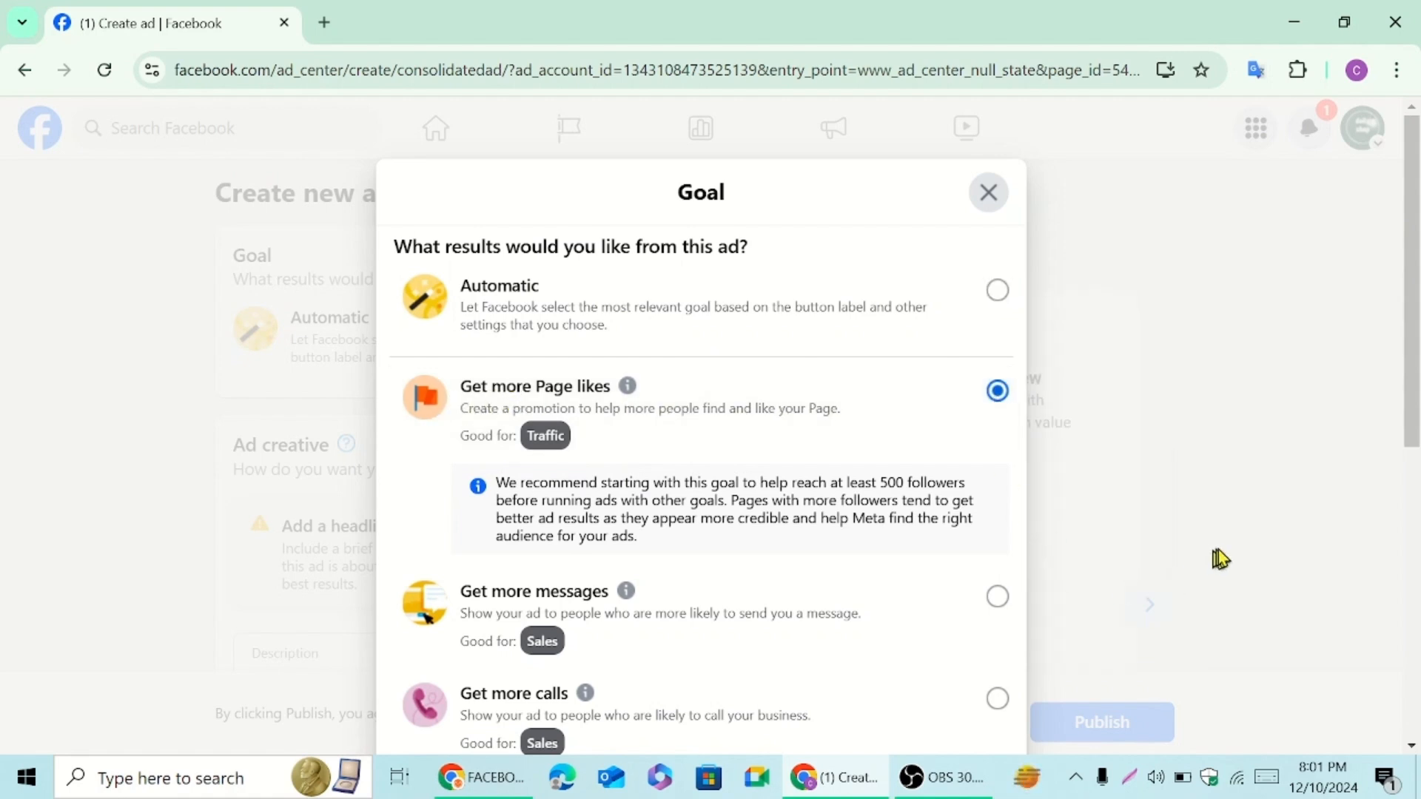
drag(1411, 371, 1413, 663)
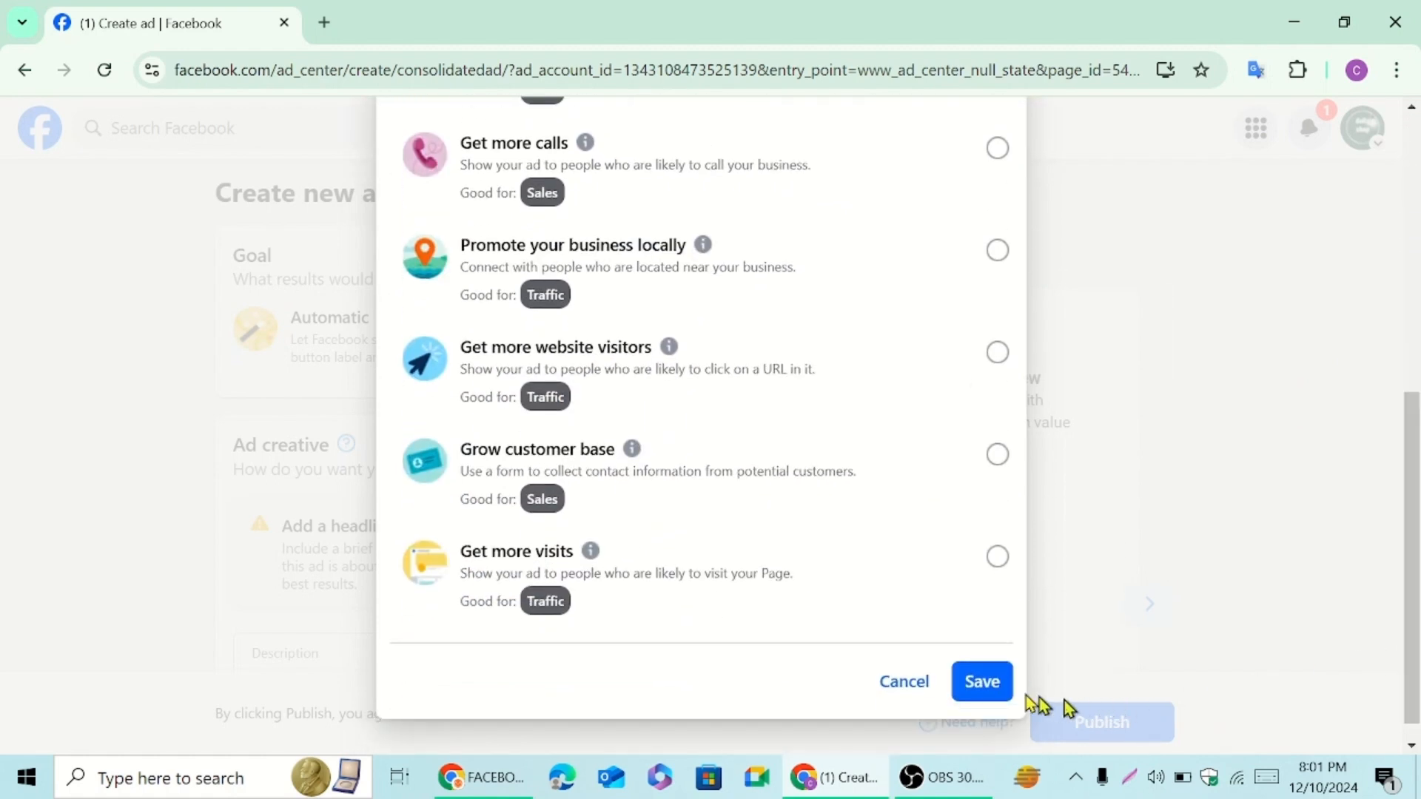
click(975, 692)
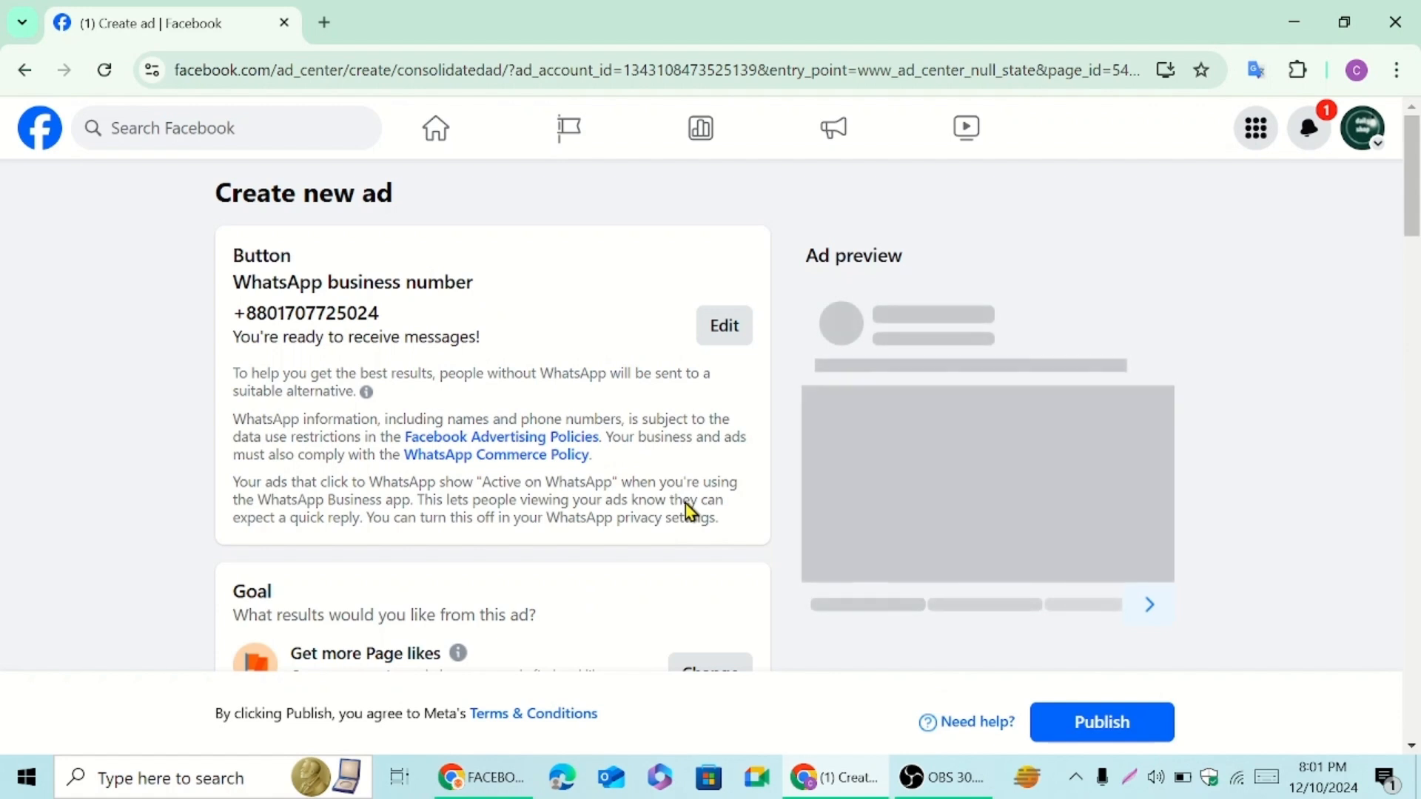
Examine the ad creative's description and image, the second preview example, the button label options and the Advantage+ creative setting.
scroll(686, 490, down, 5)
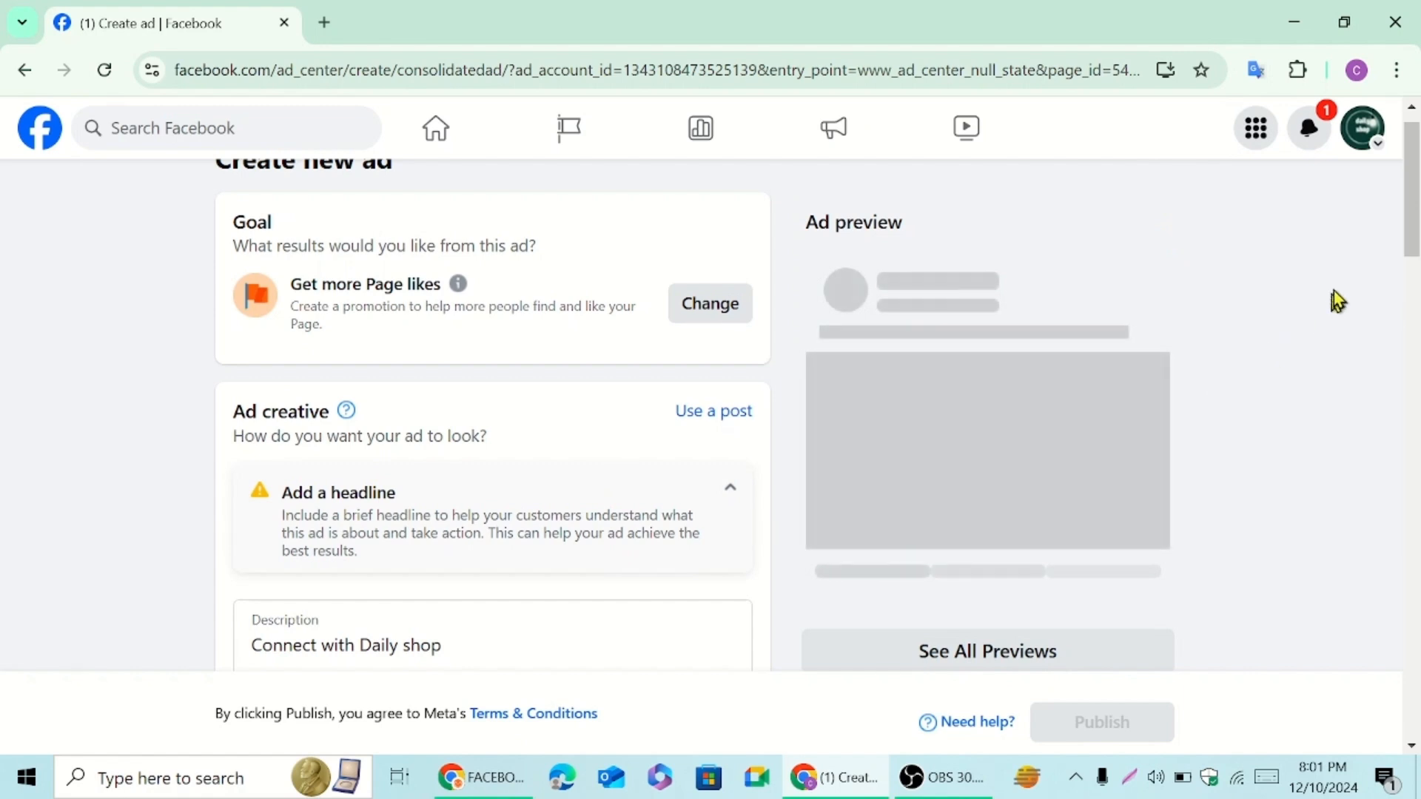
drag(1411, 231, 1411, 282)
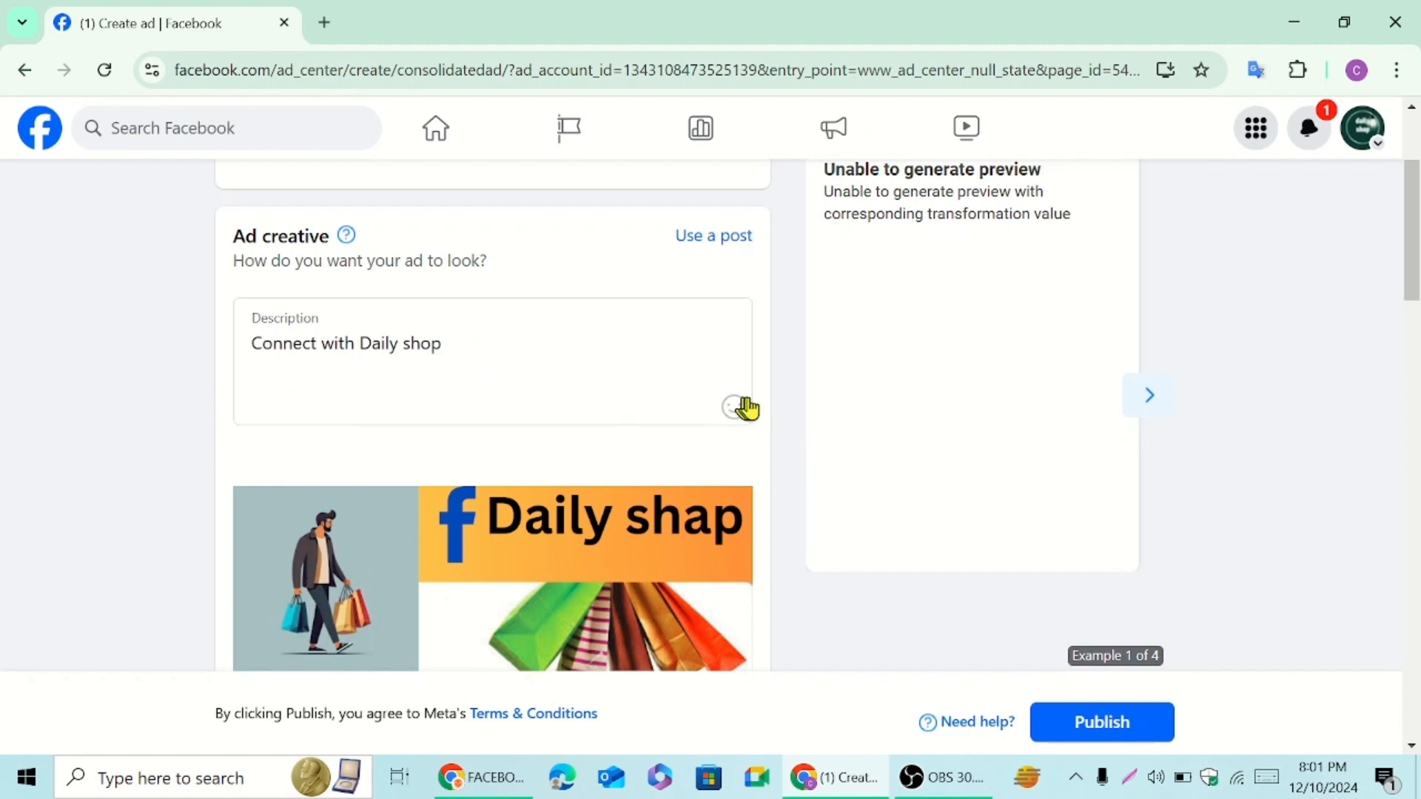
click(1152, 407)
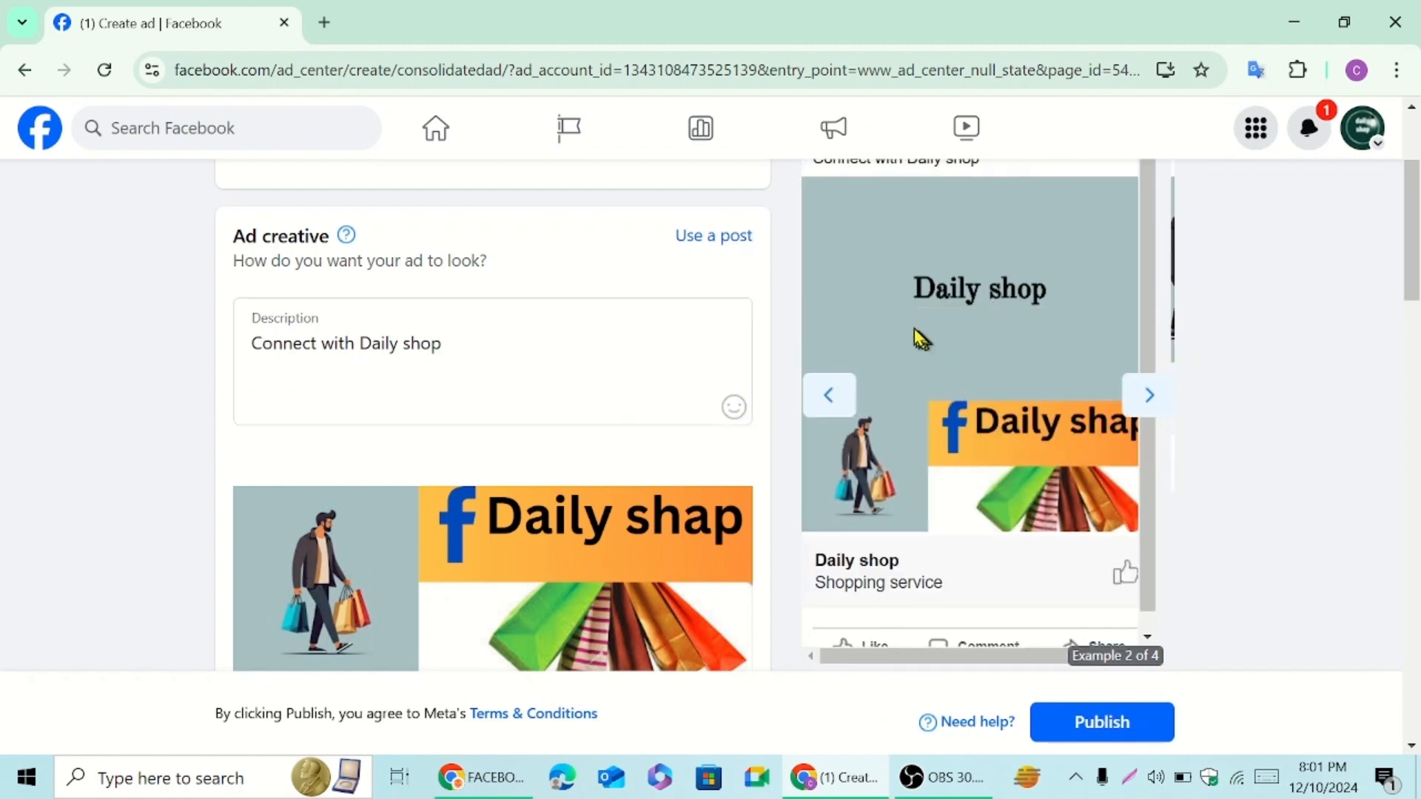
drag(1414, 317, 1414, 301)
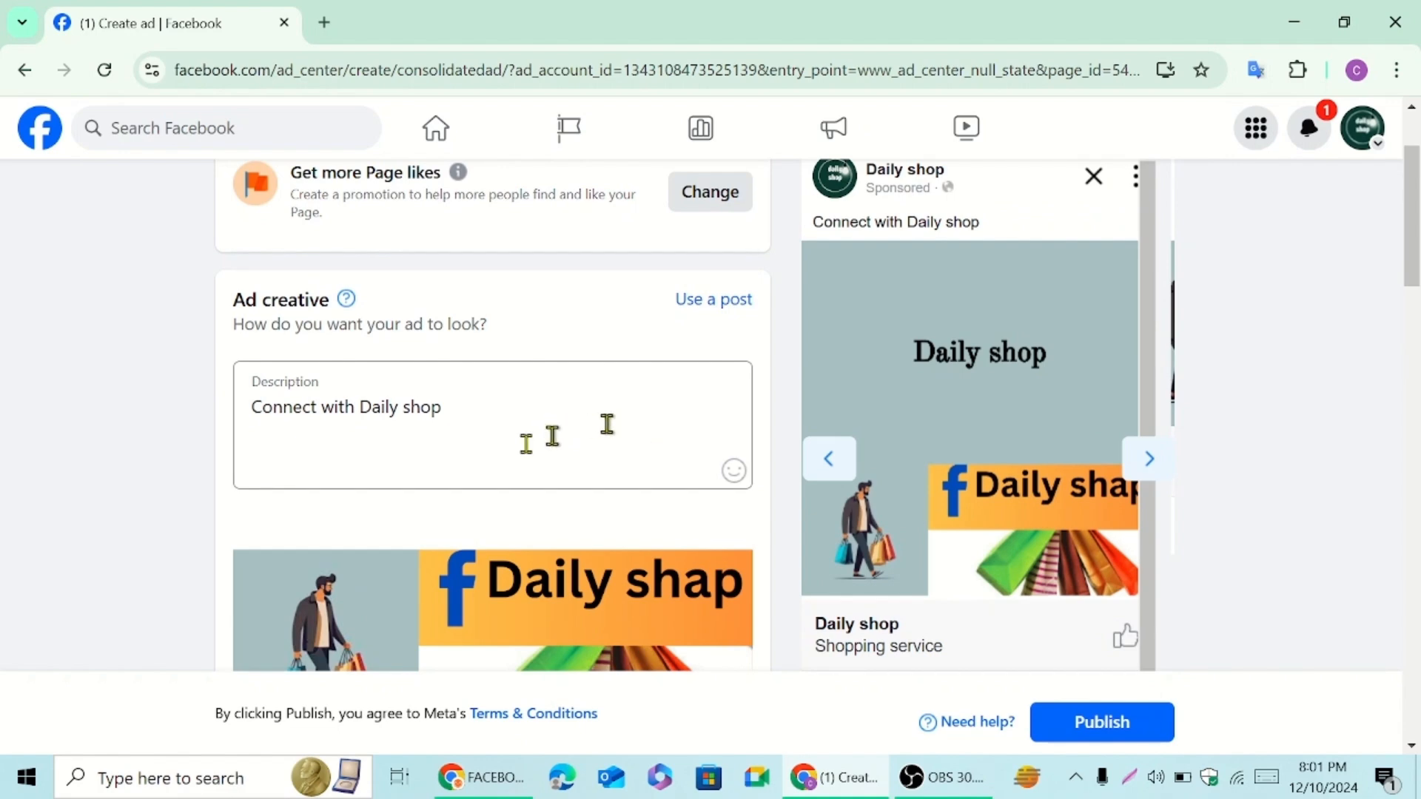
drag(1417, 240, 1415, 339)
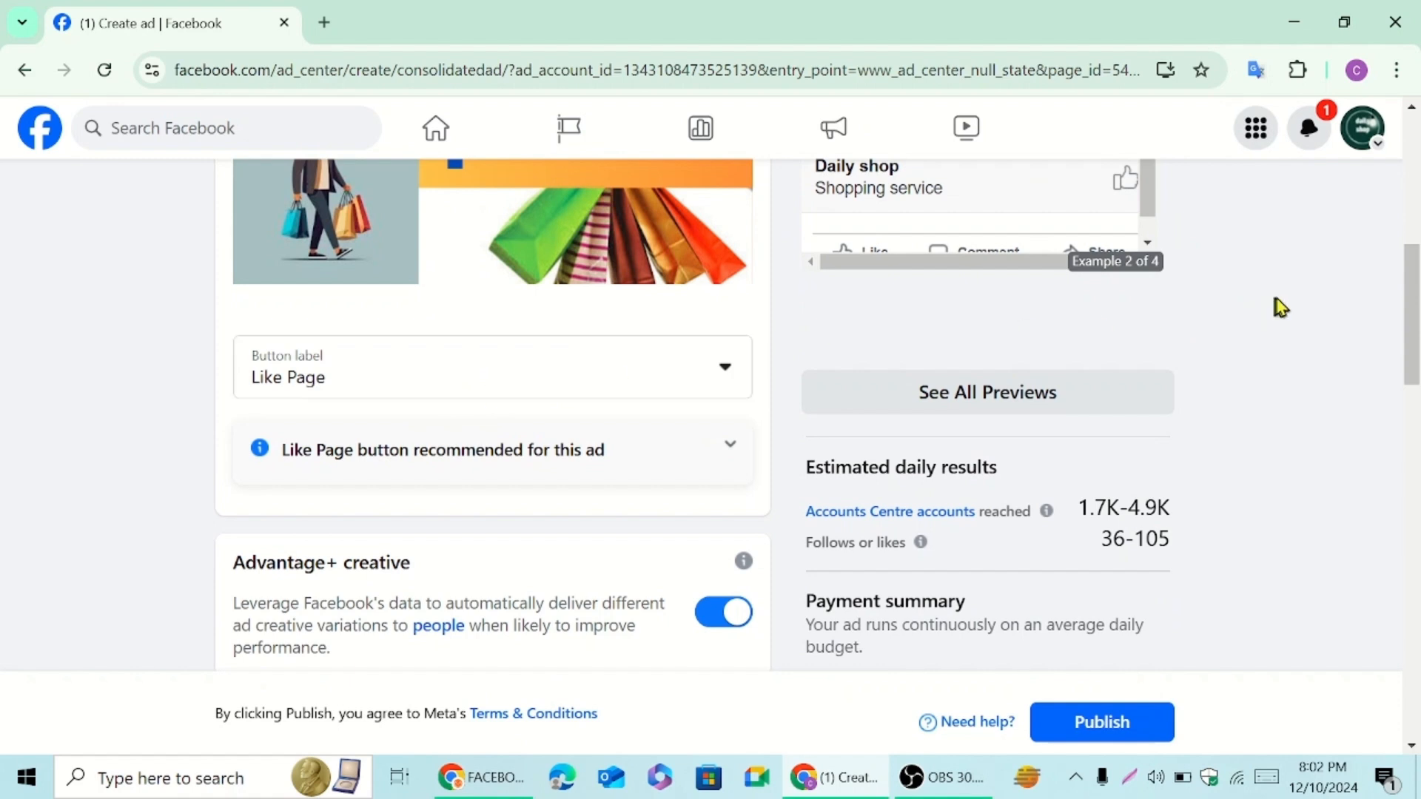
click(722, 363)
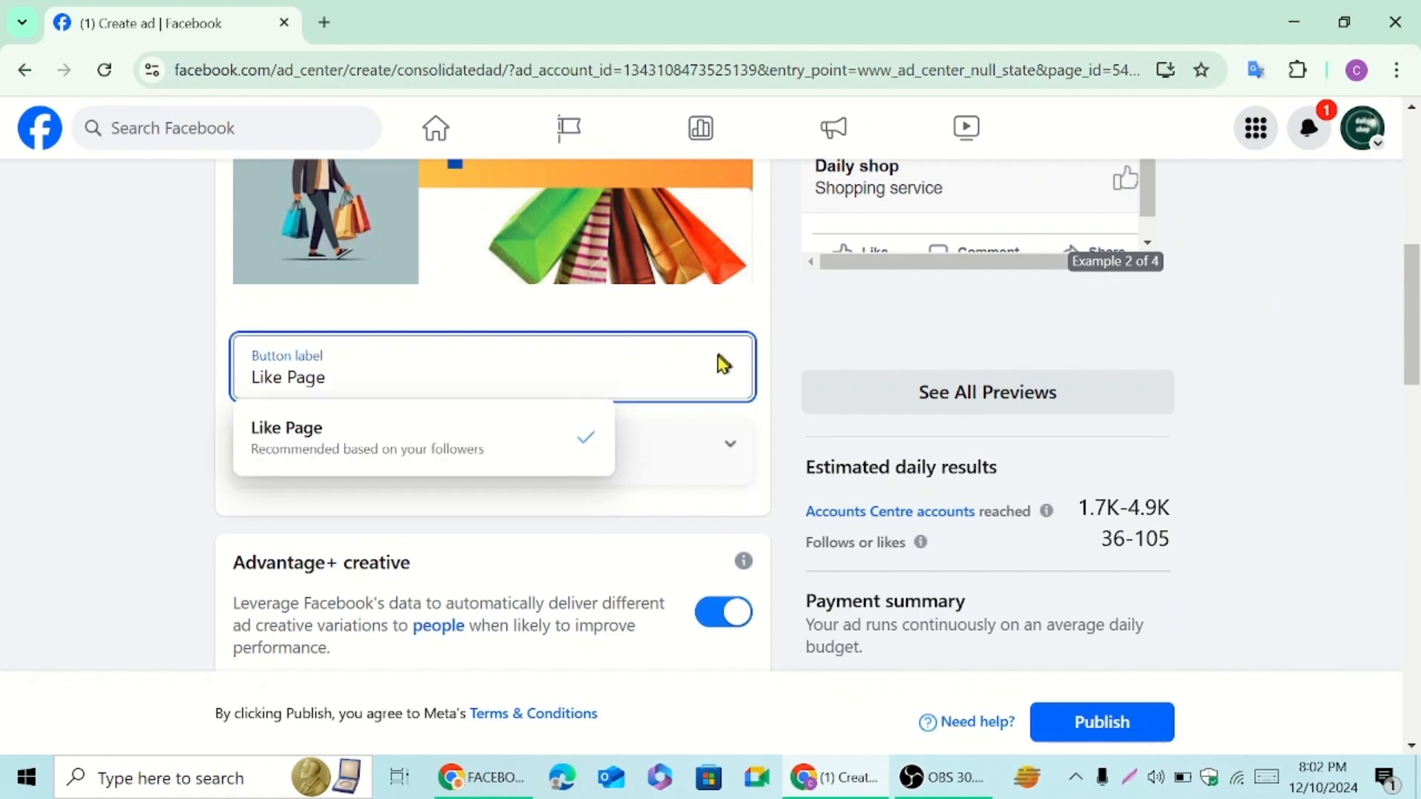
click(694, 419)
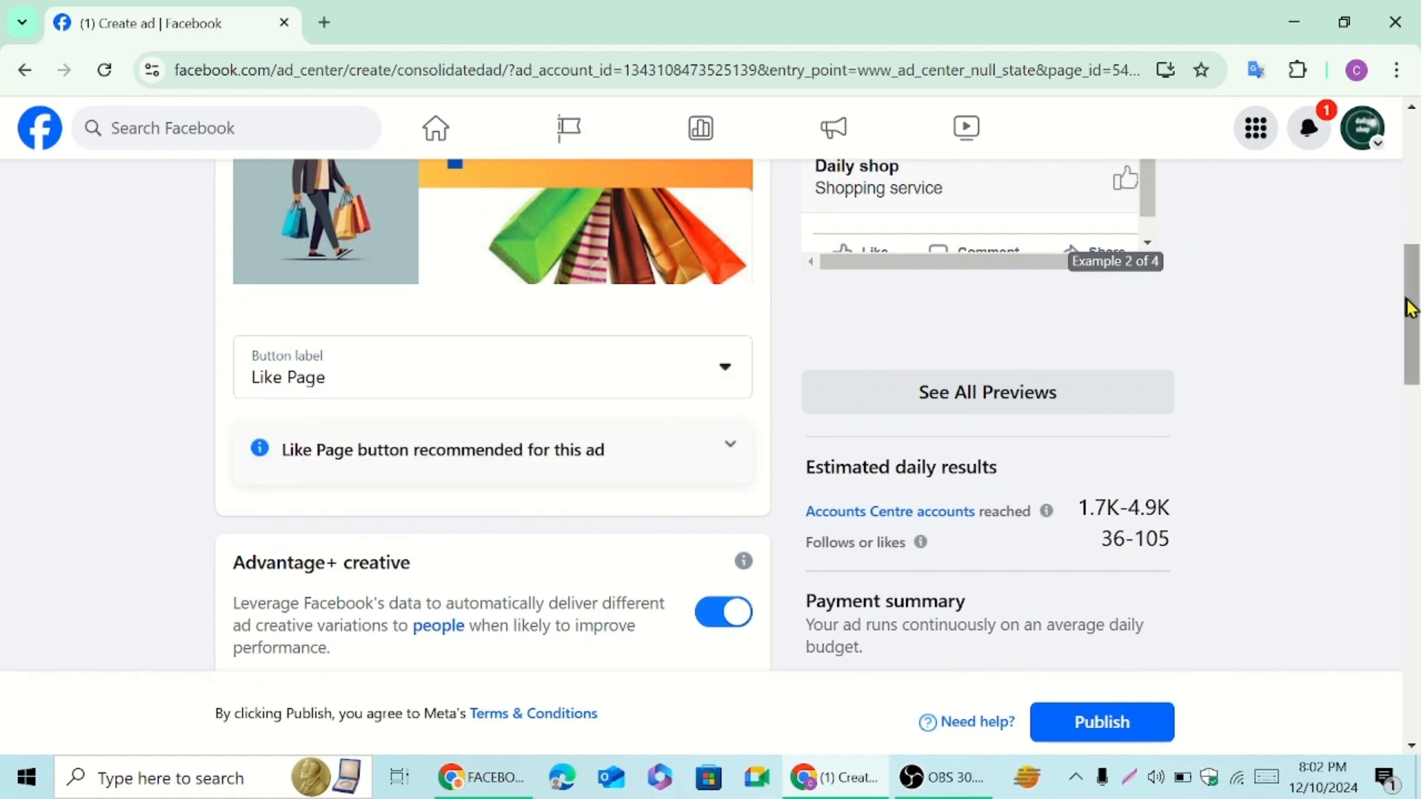
drag(1411, 308, 1412, 279)
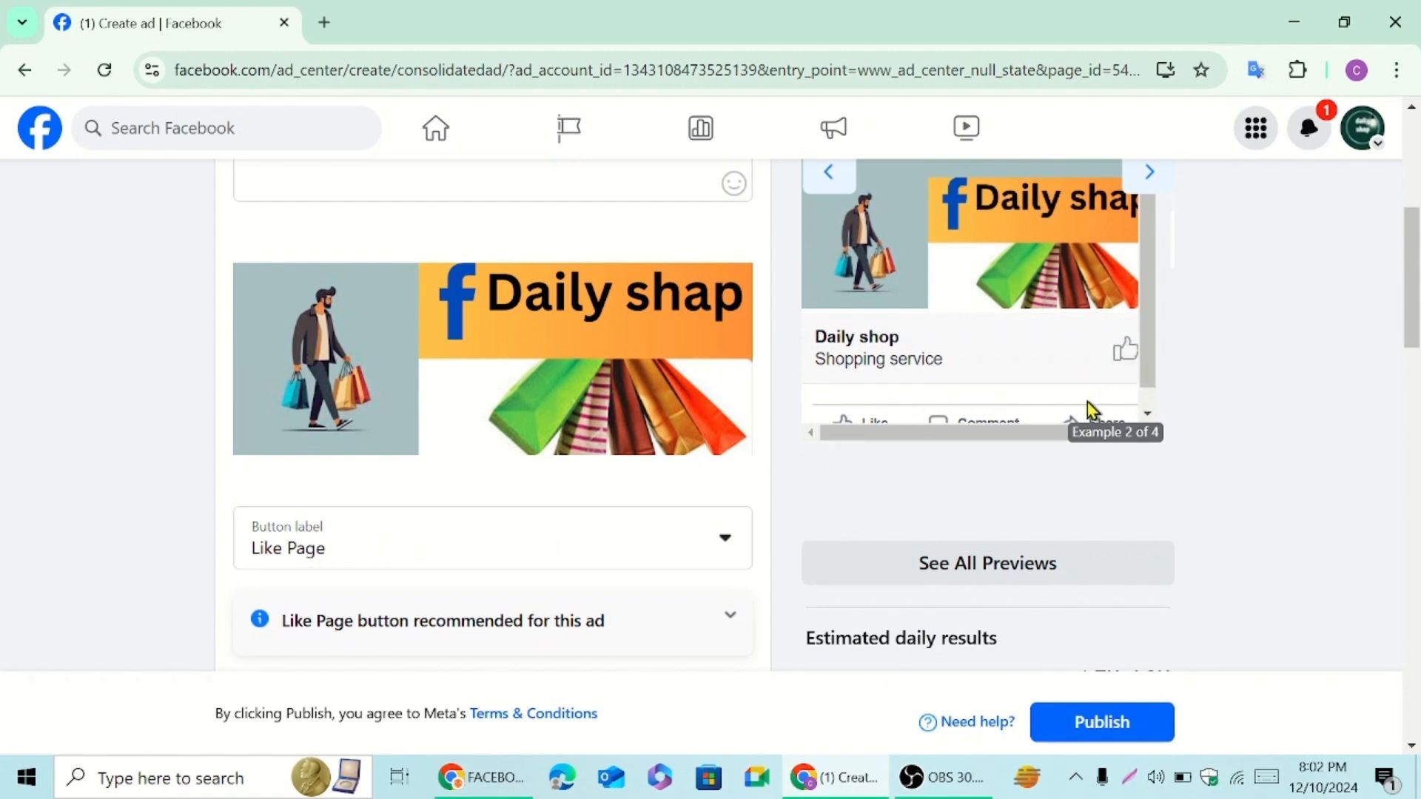
drag(1409, 308, 1417, 337)
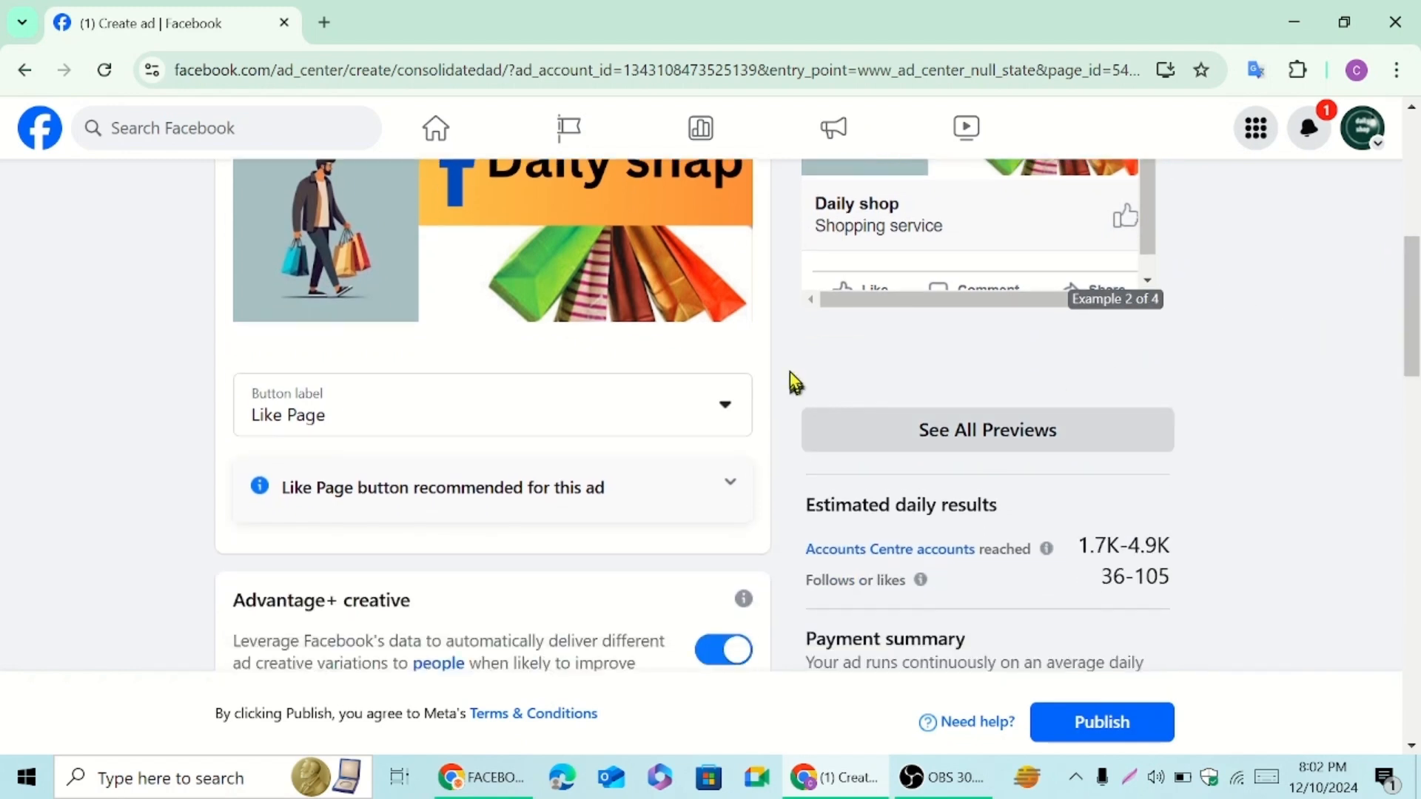
drag(1413, 292, 1414, 329)
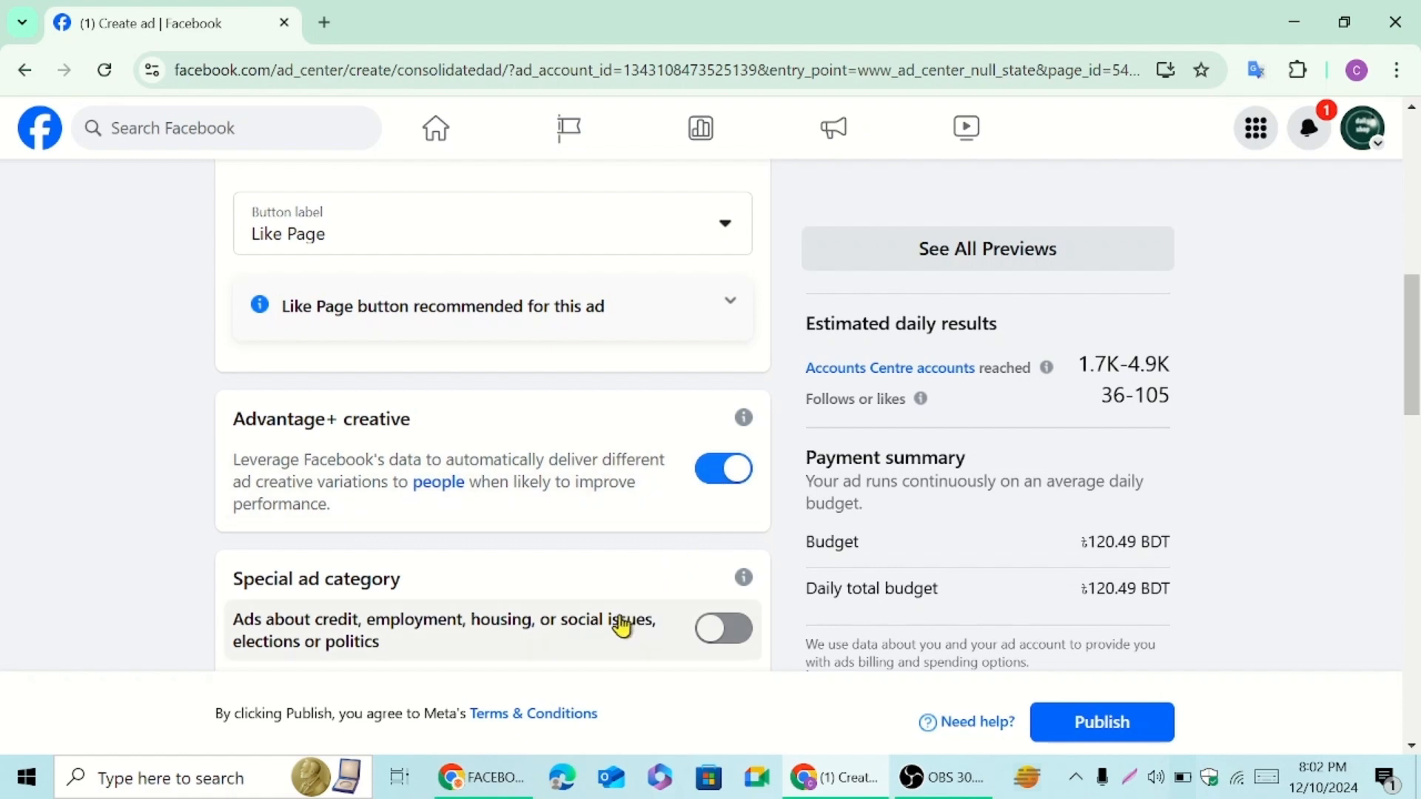
Turn on the special ad category option to review its categories, and turn it off without choosing one.
drag(1418, 381, 1418, 425)
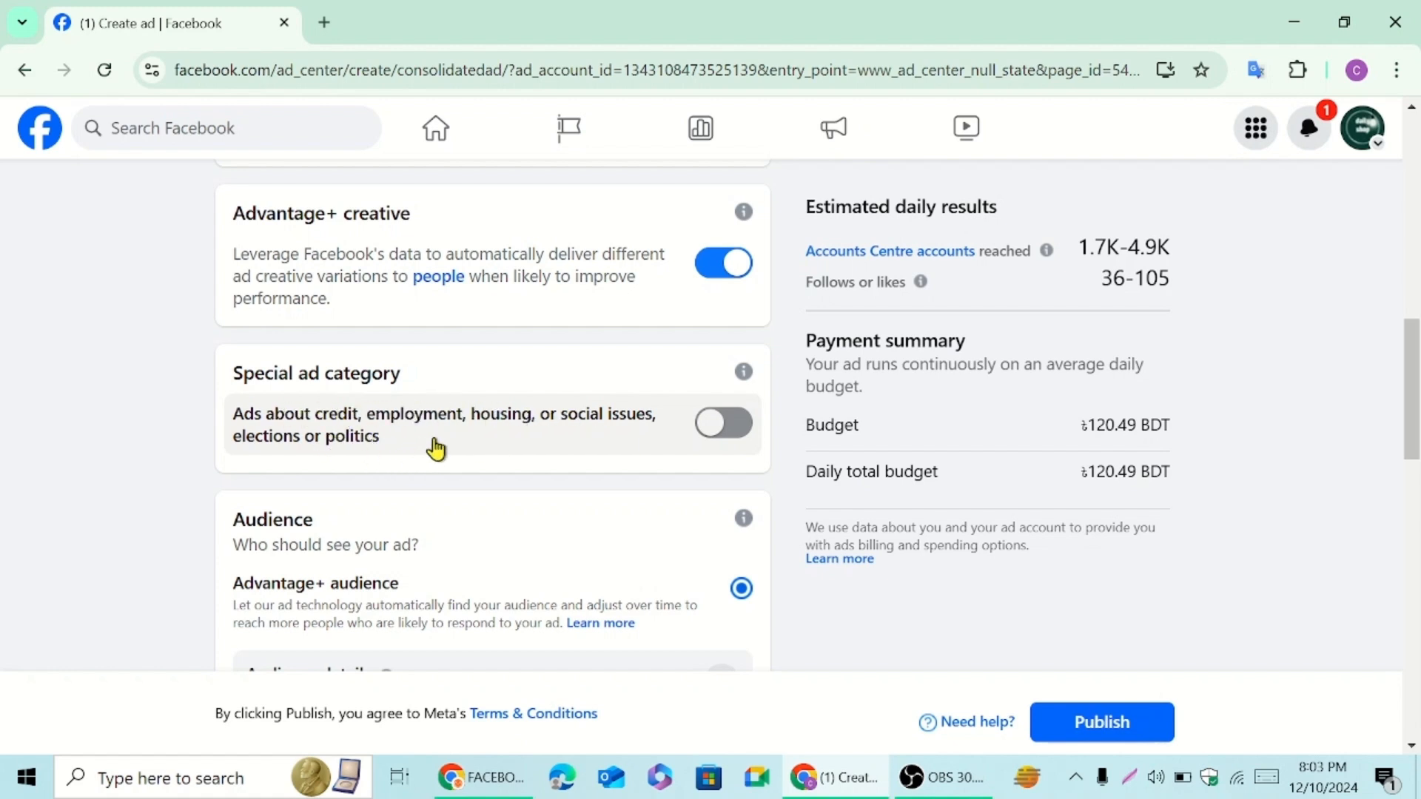
click(723, 433)
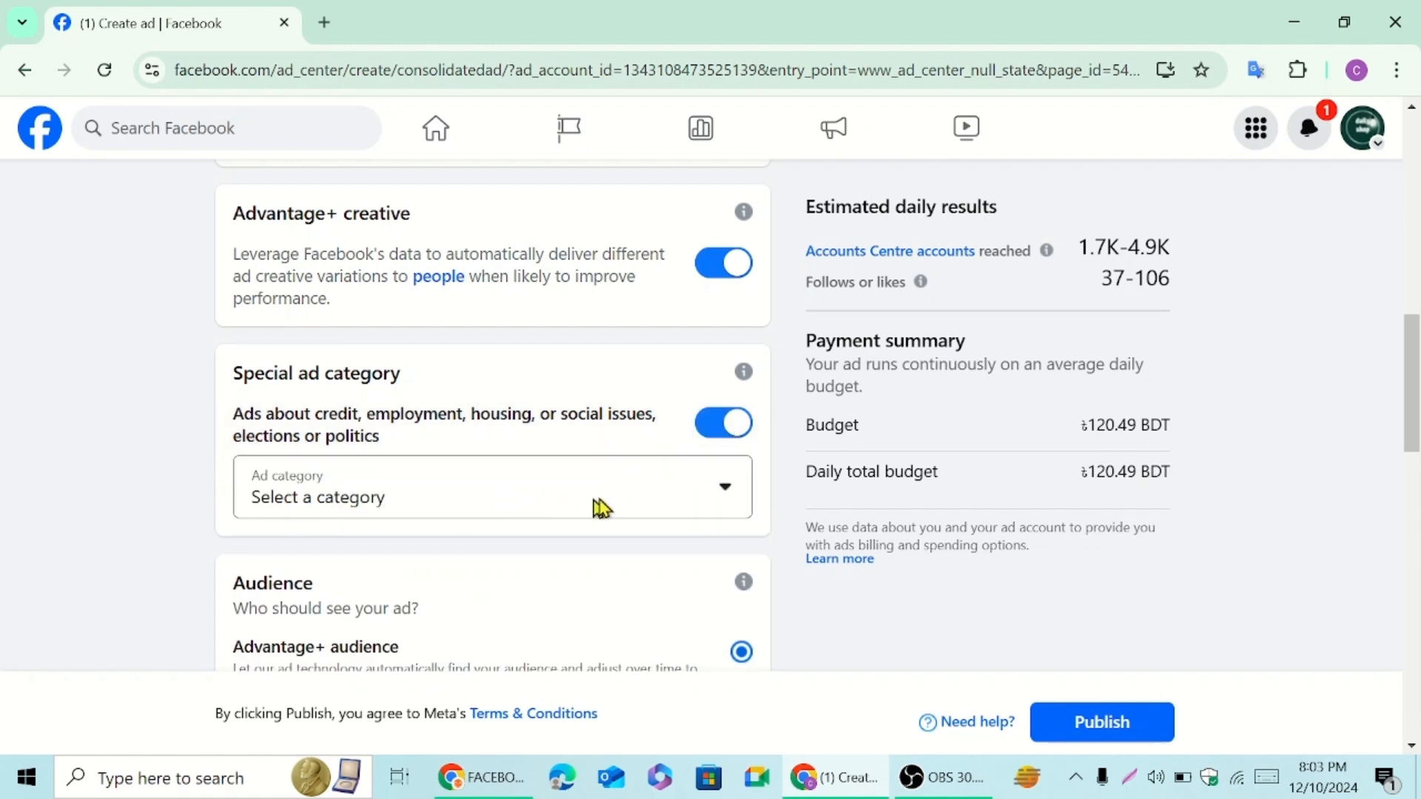
click(724, 494)
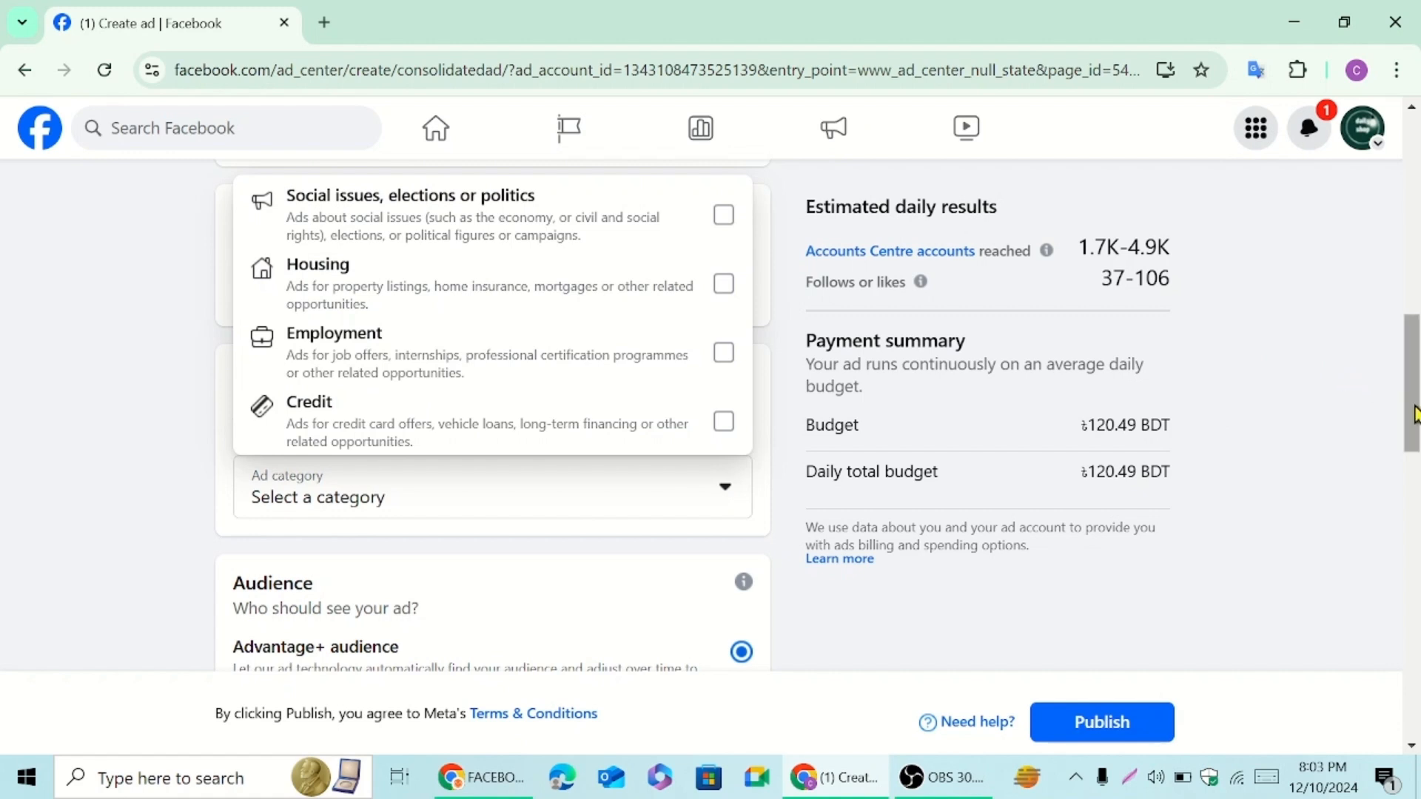
mouse_move(1413, 404)
mouse_down()
mouse_move(1415, 387)
mouse_move(1394, 391)
mouse_up()
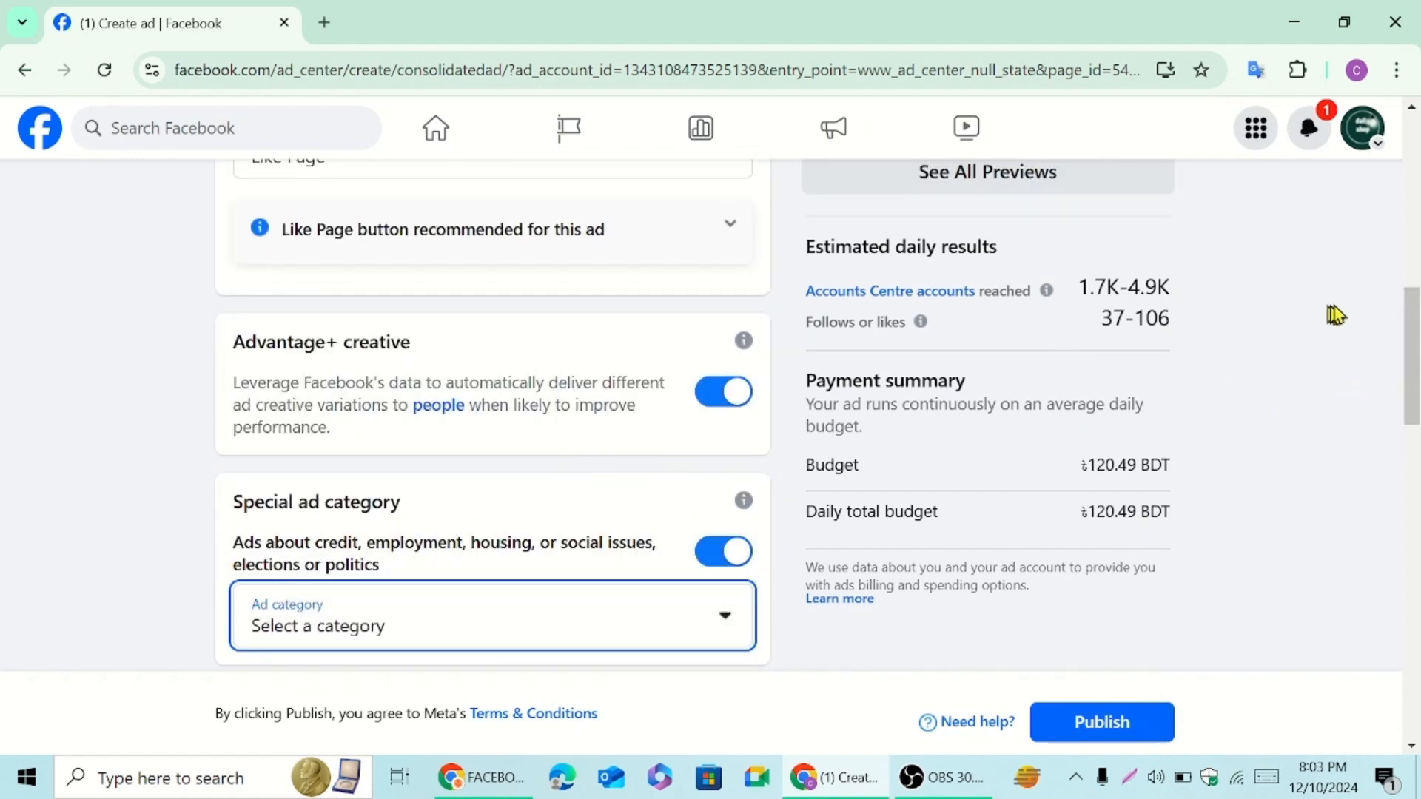
drag(1413, 333, 1414, 385)
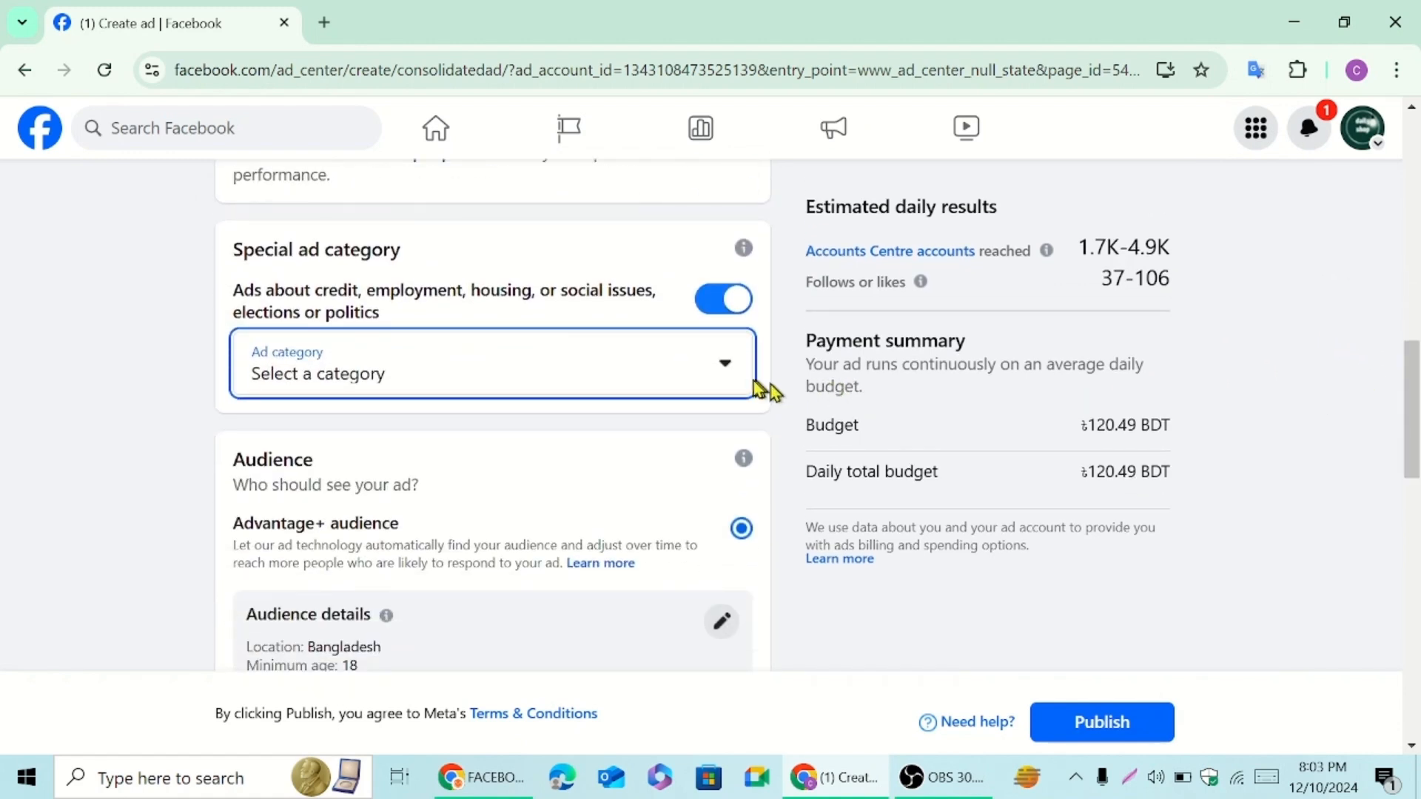
click(715, 372)
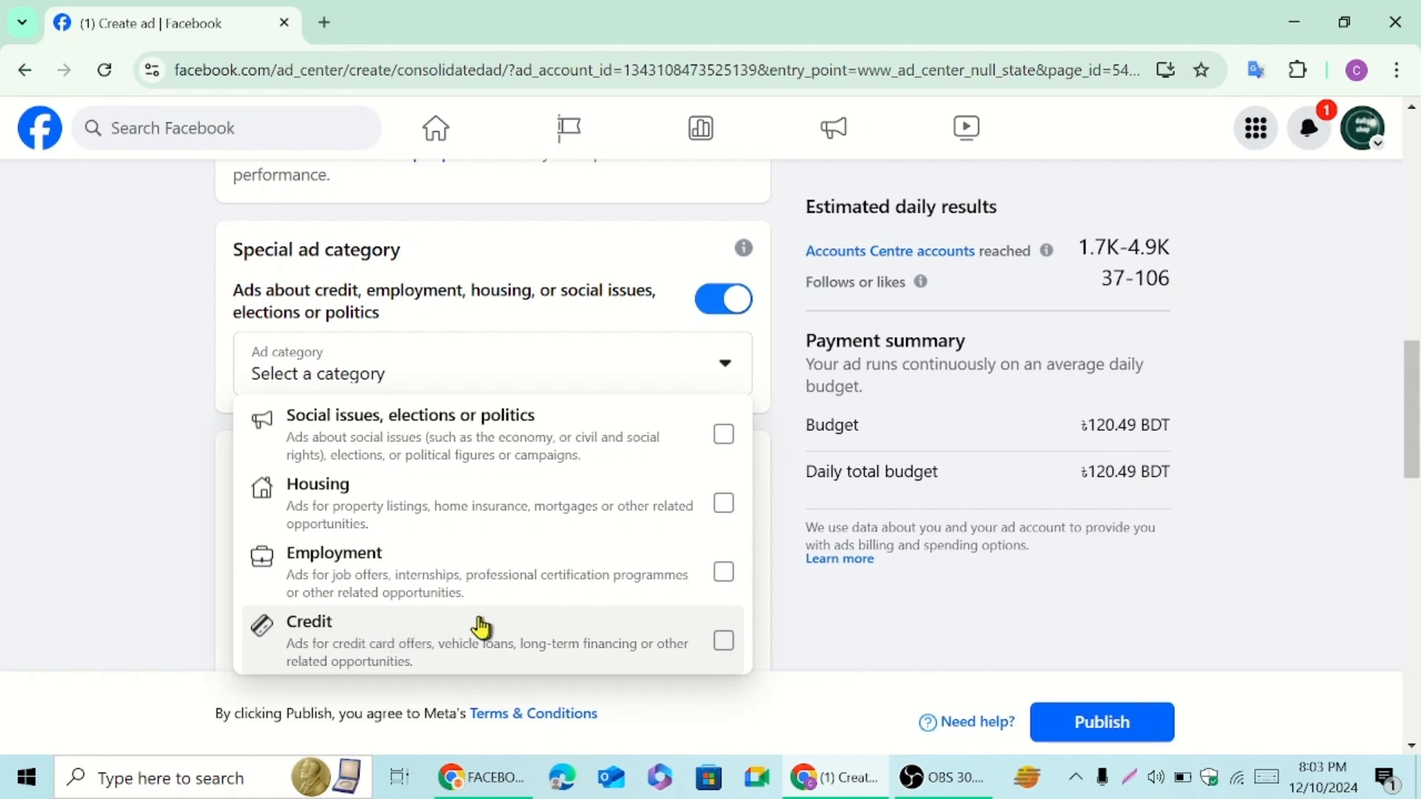
click(832, 615)
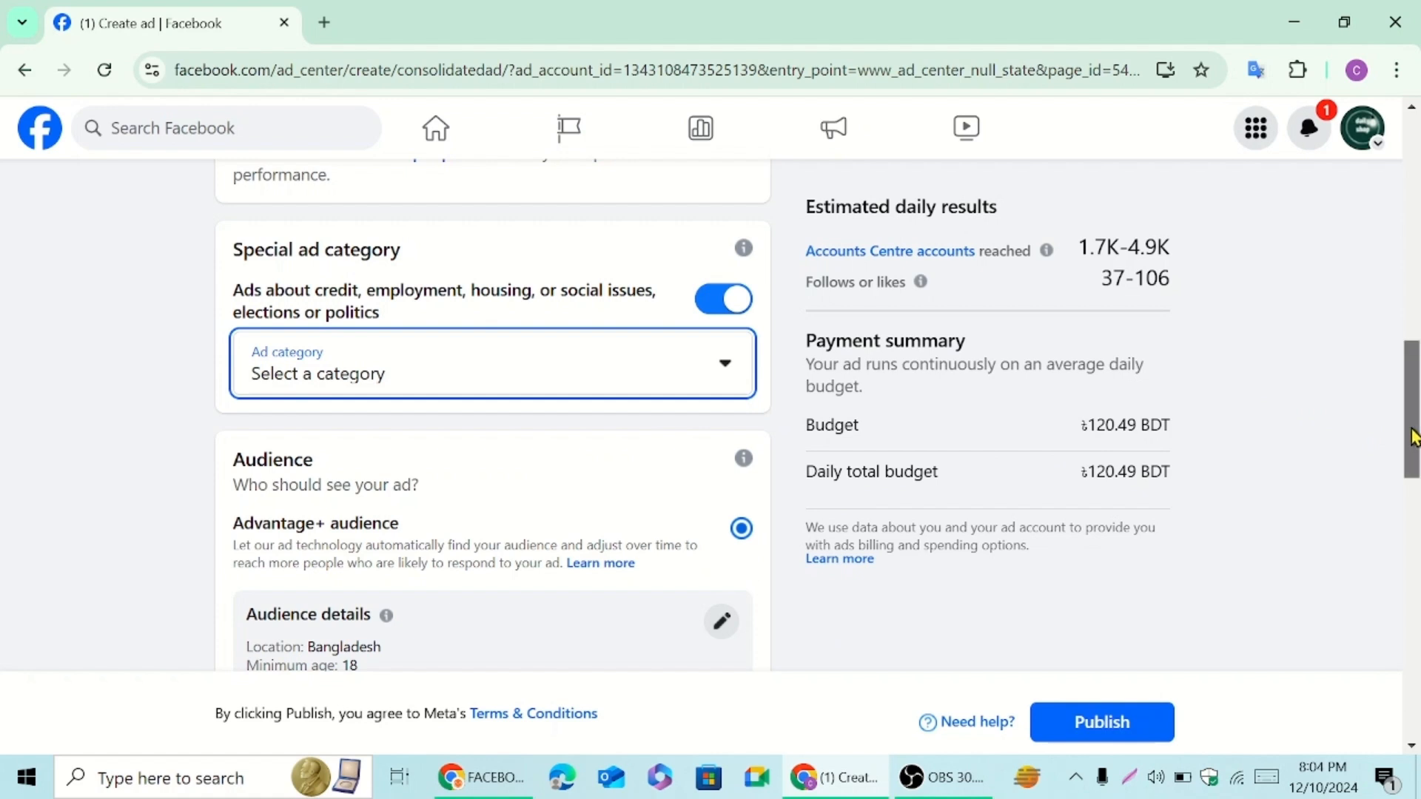
drag(1406, 437, 1410, 409)
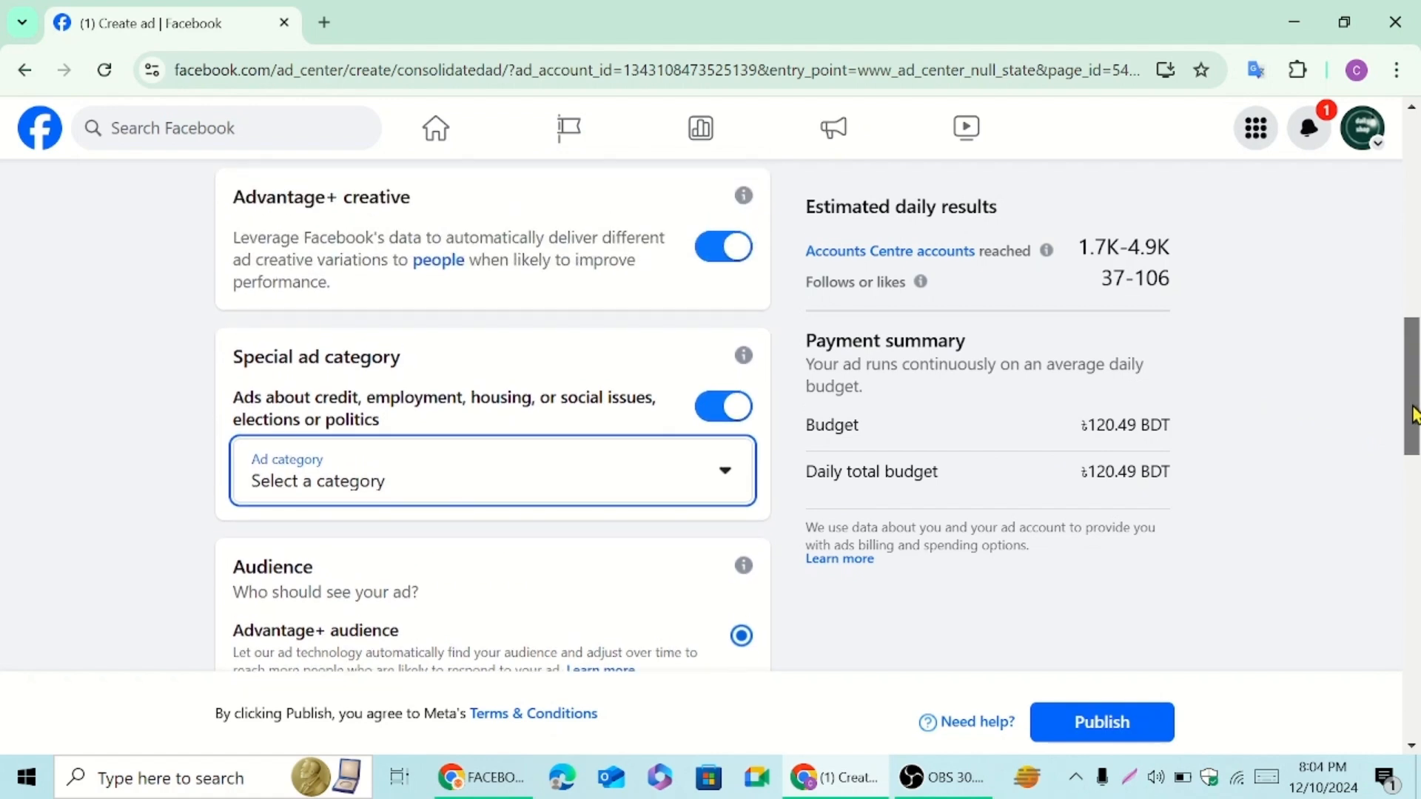
click(729, 413)
Start creating a new custom audience in the ad's Audience section.
scroll(657, 485, down, 5)
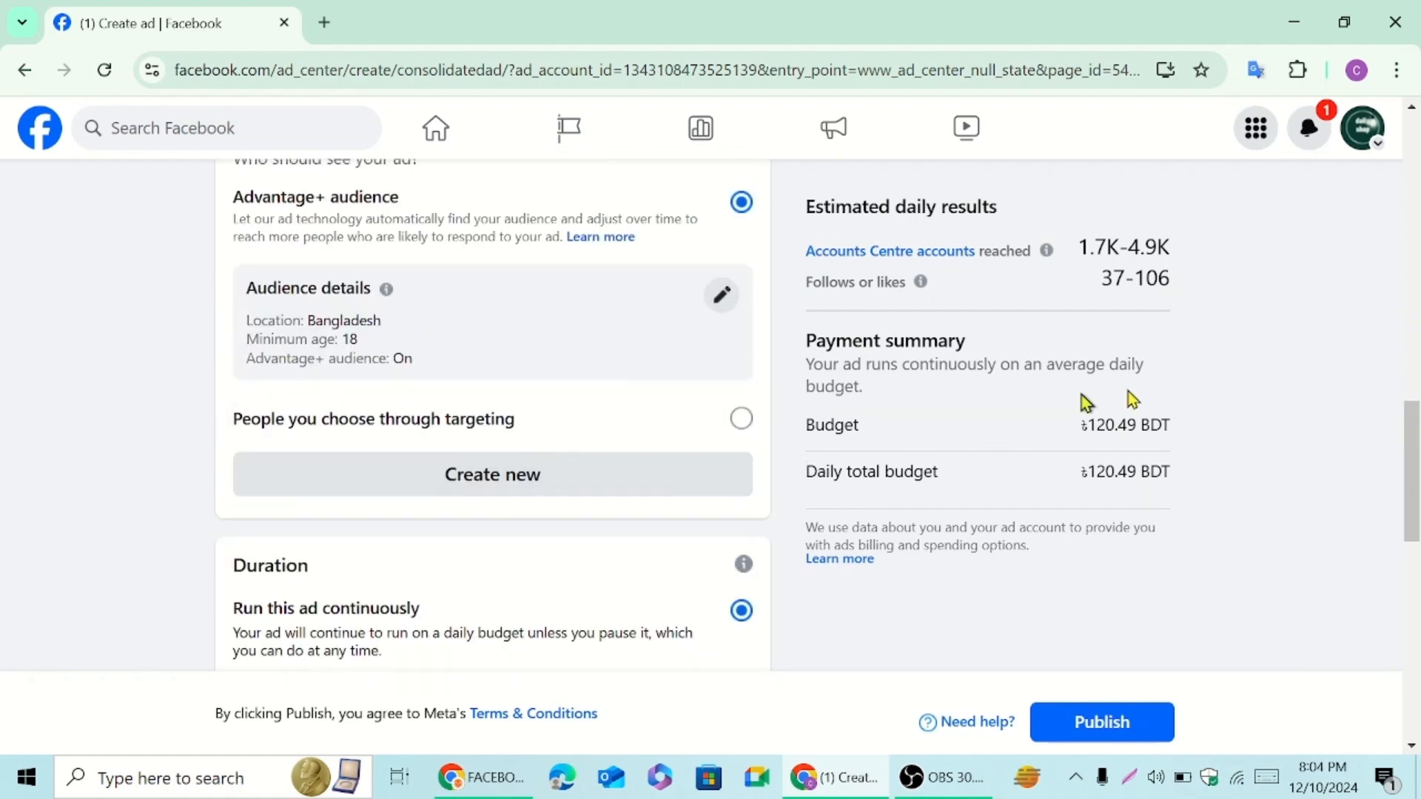
drag(1410, 459, 1403, 435)
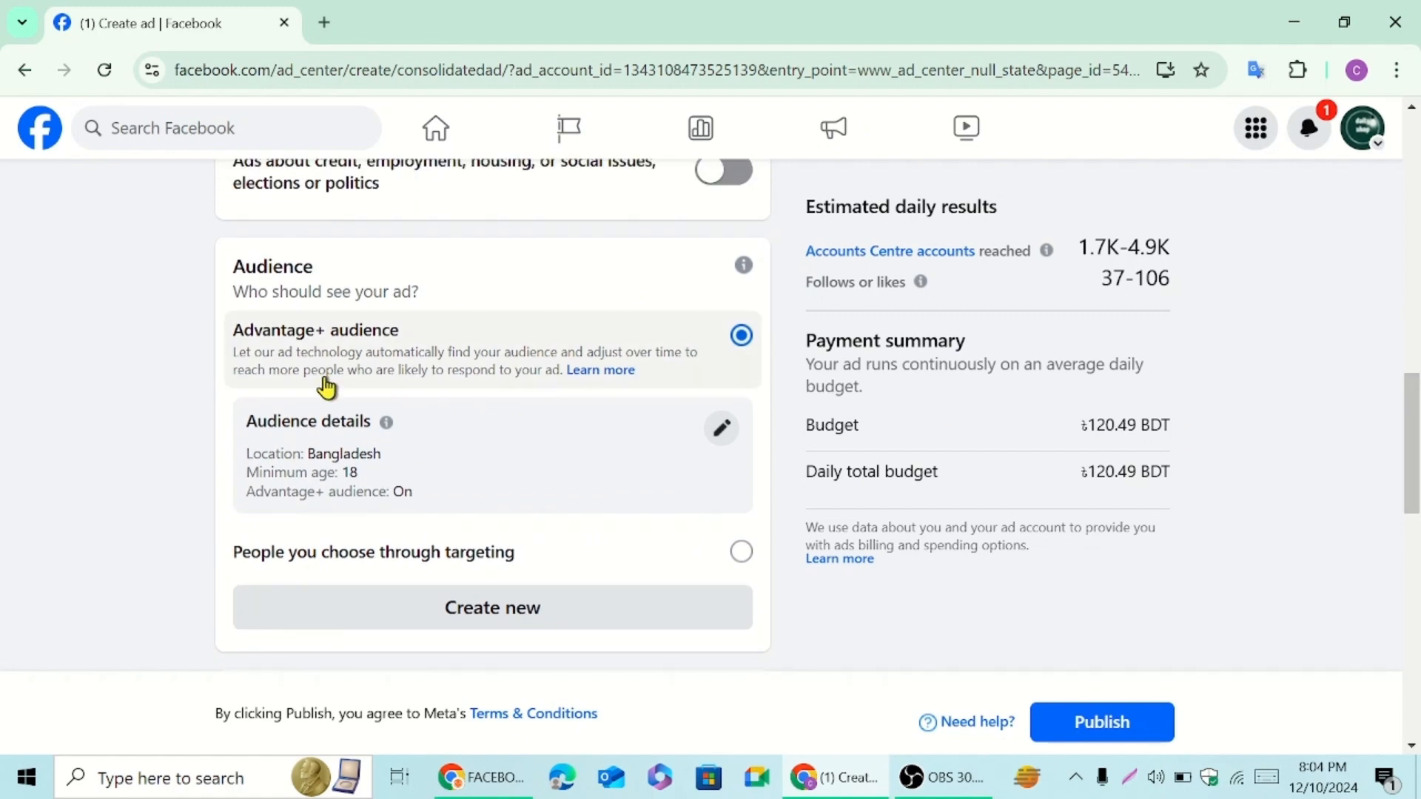
click(482, 628)
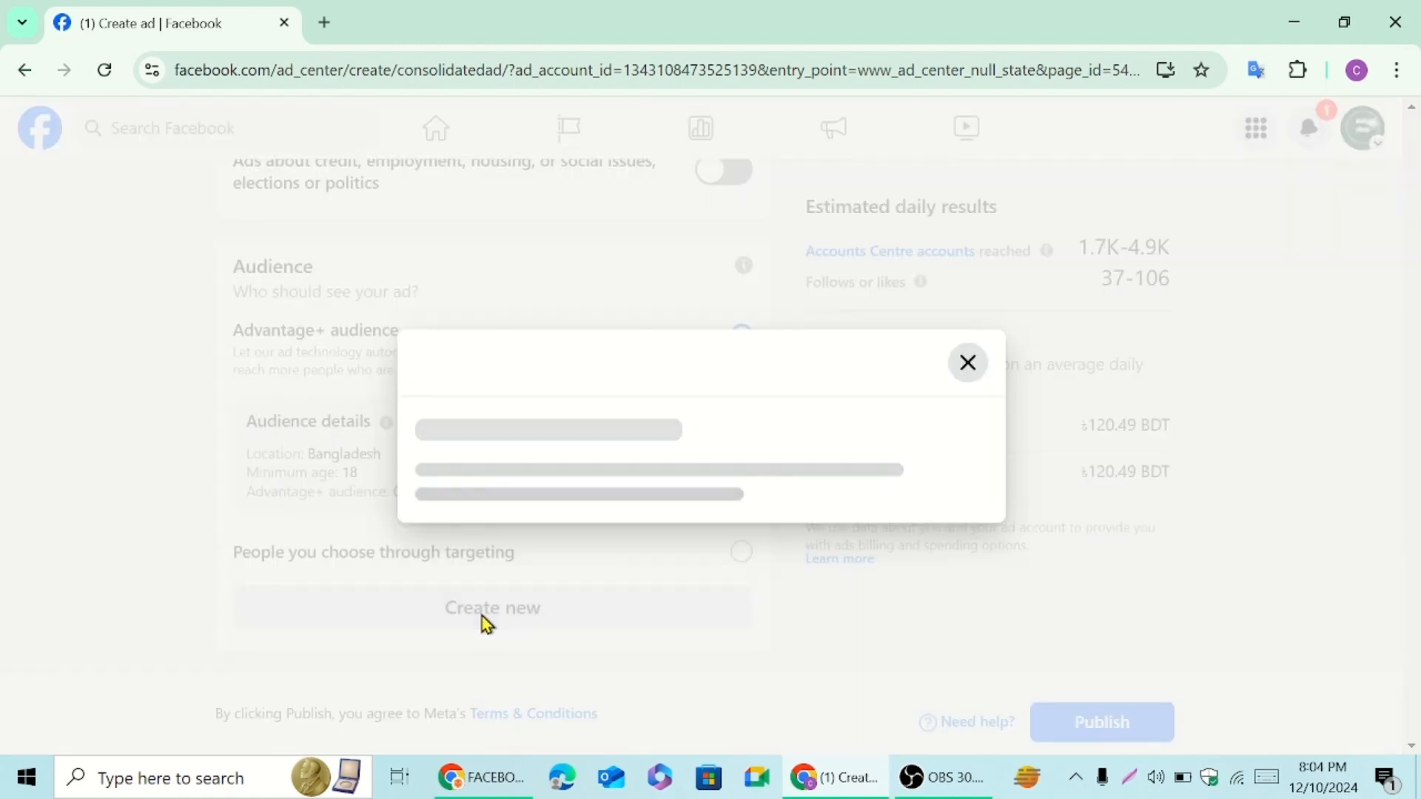
Examine the new audience's name, Advantage+ audience, gender, age, location and detailed targeting settings, keeping the audience open for editing.
scroll(614, 474, down, 5)
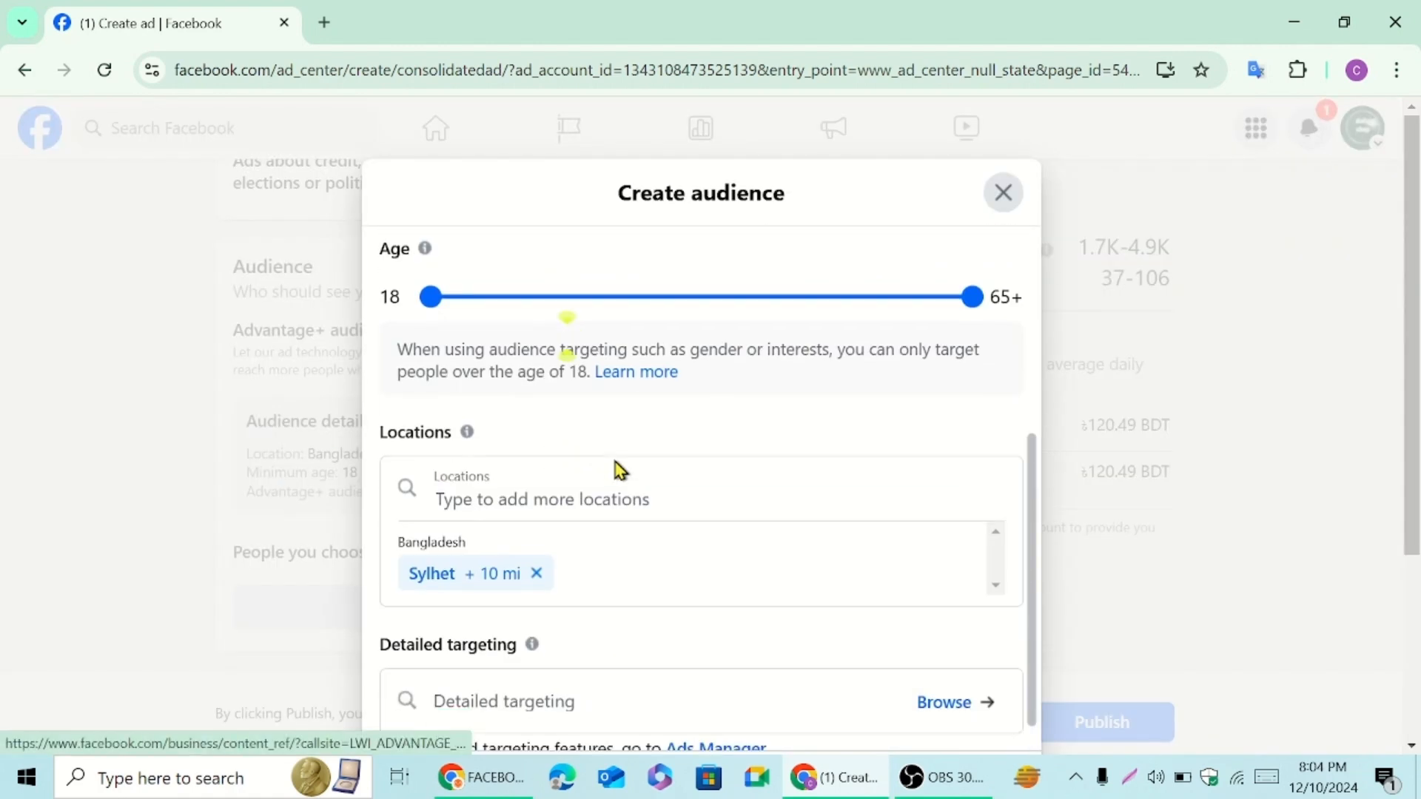
scroll(621, 470, down, 1)
scroll(616, 459, up, 5)
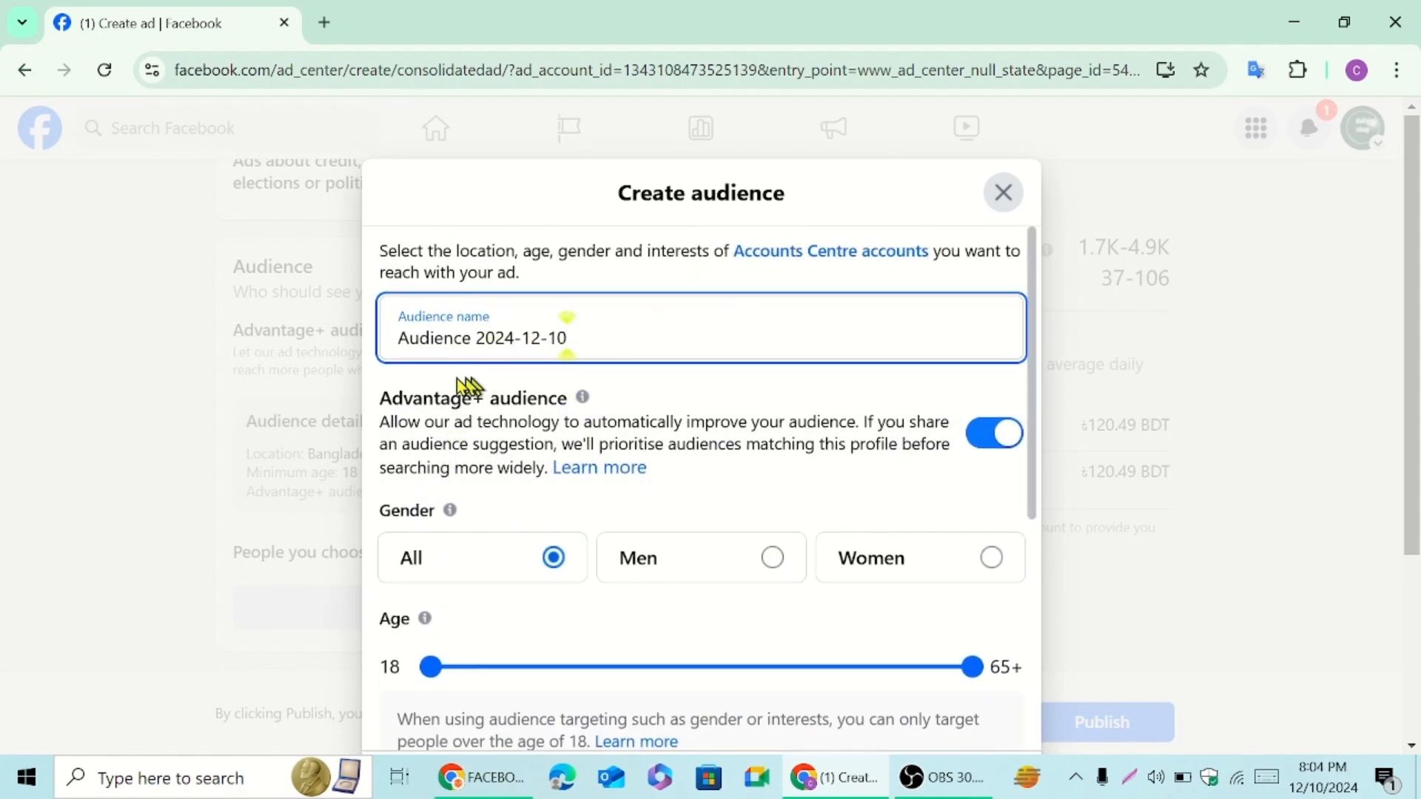
scroll(631, 545, down, 10)
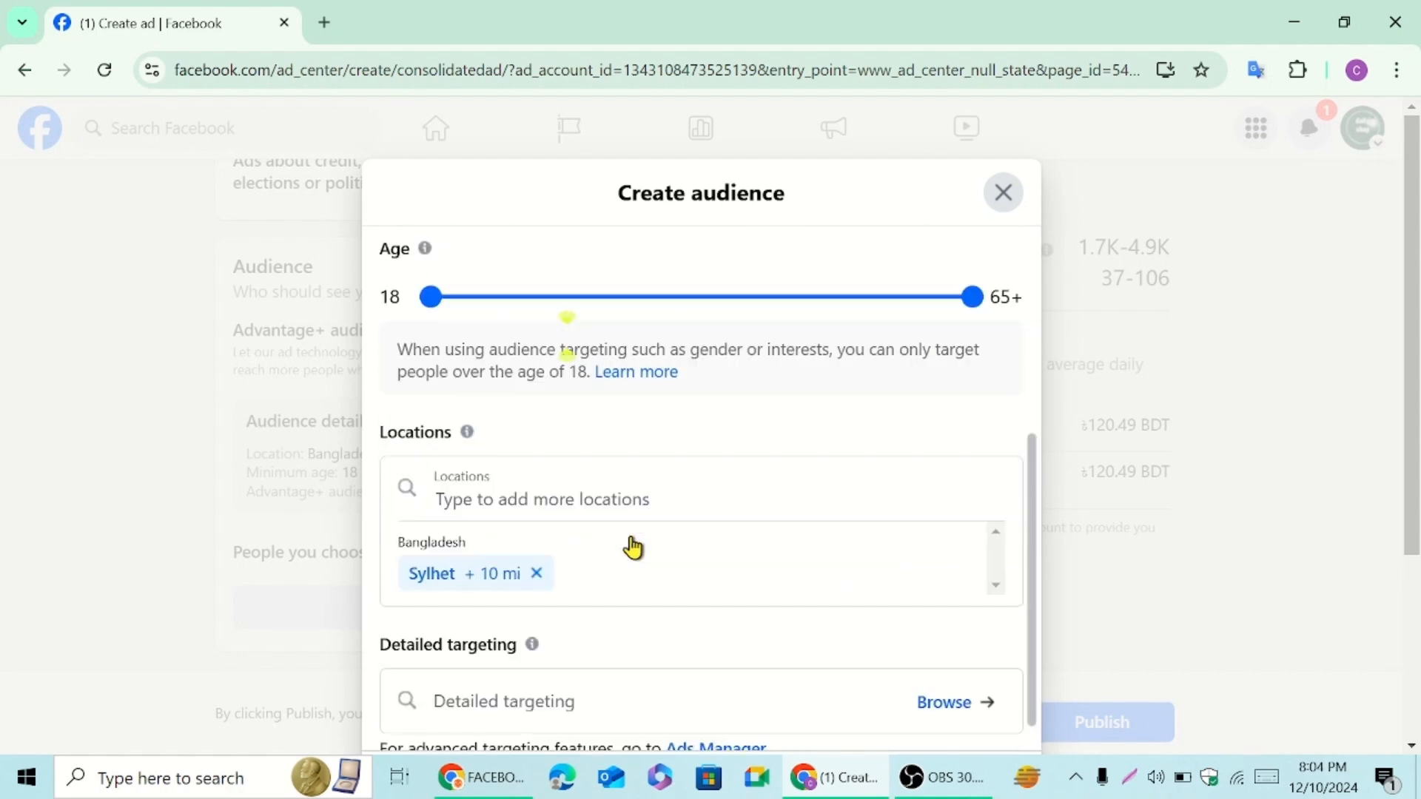
scroll(595, 512, up, 5)
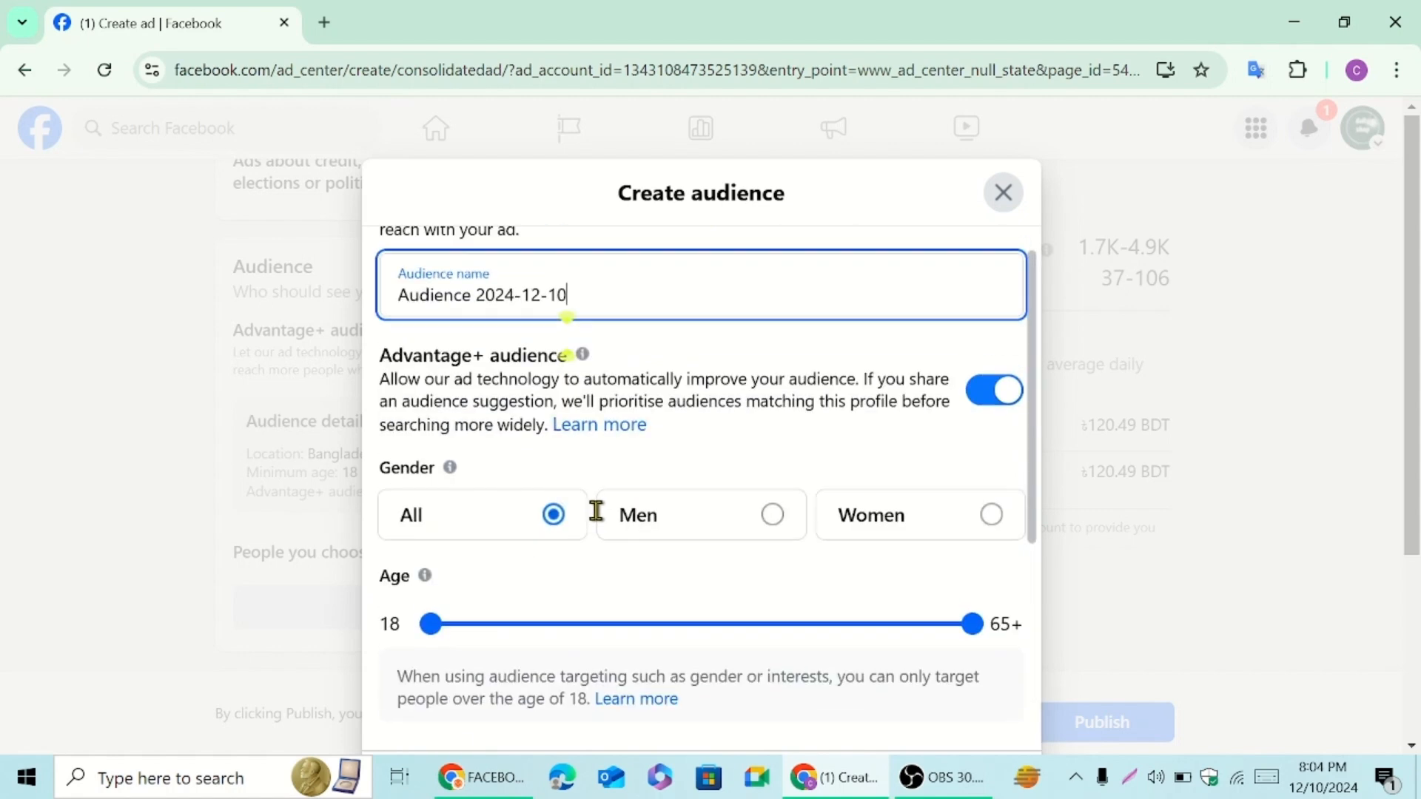
click(1012, 198)
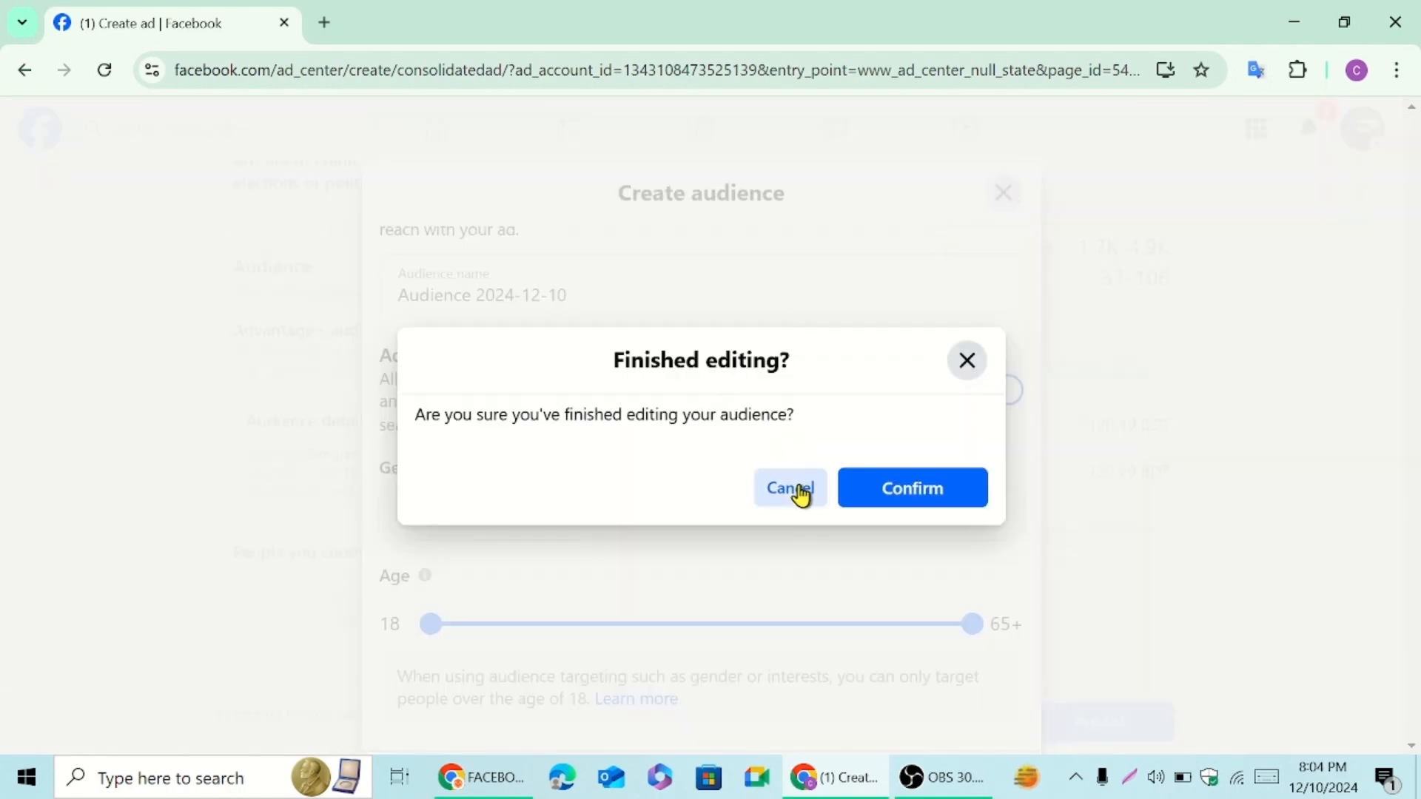
click(799, 492)
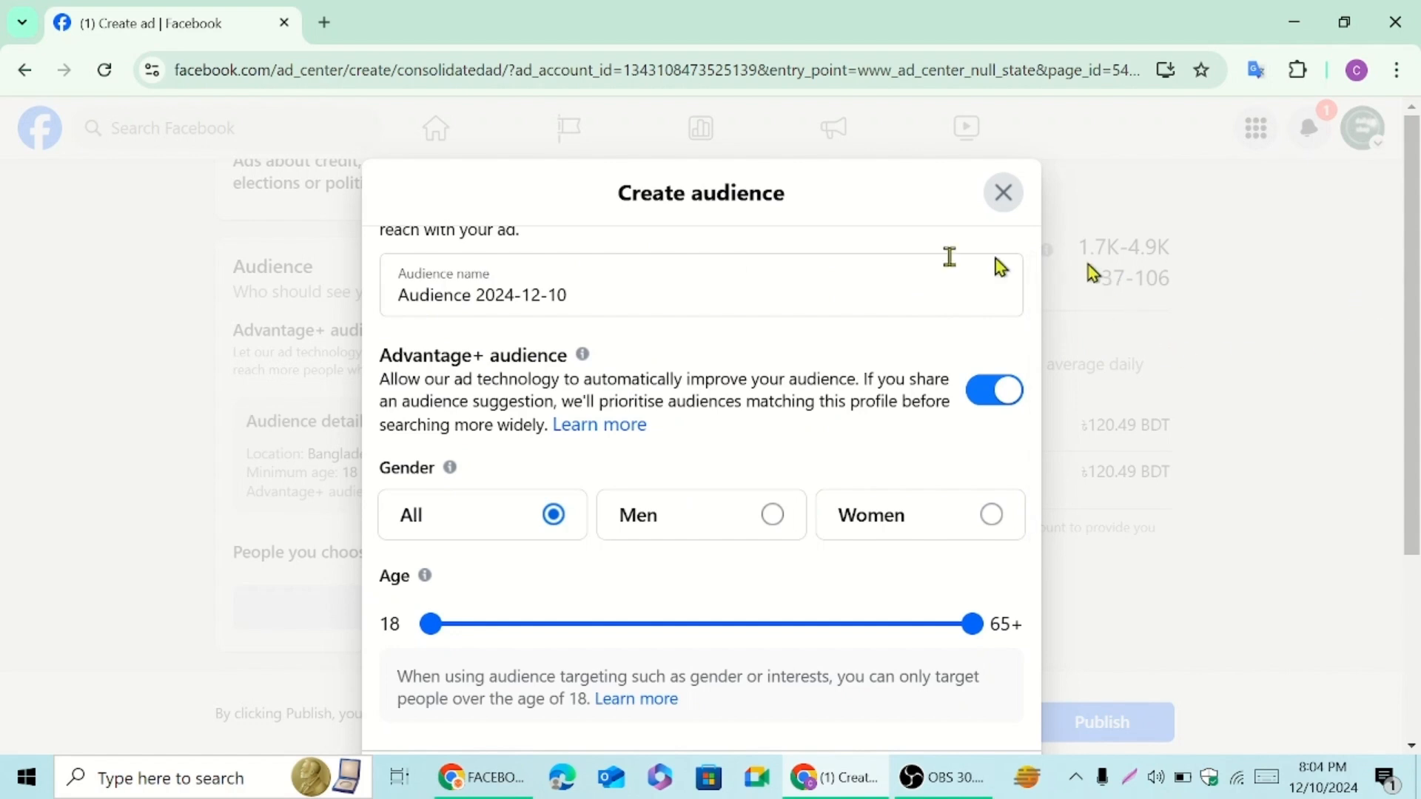
Set the new audience's maximum age to 45.
scroll(523, 450, up, 1)
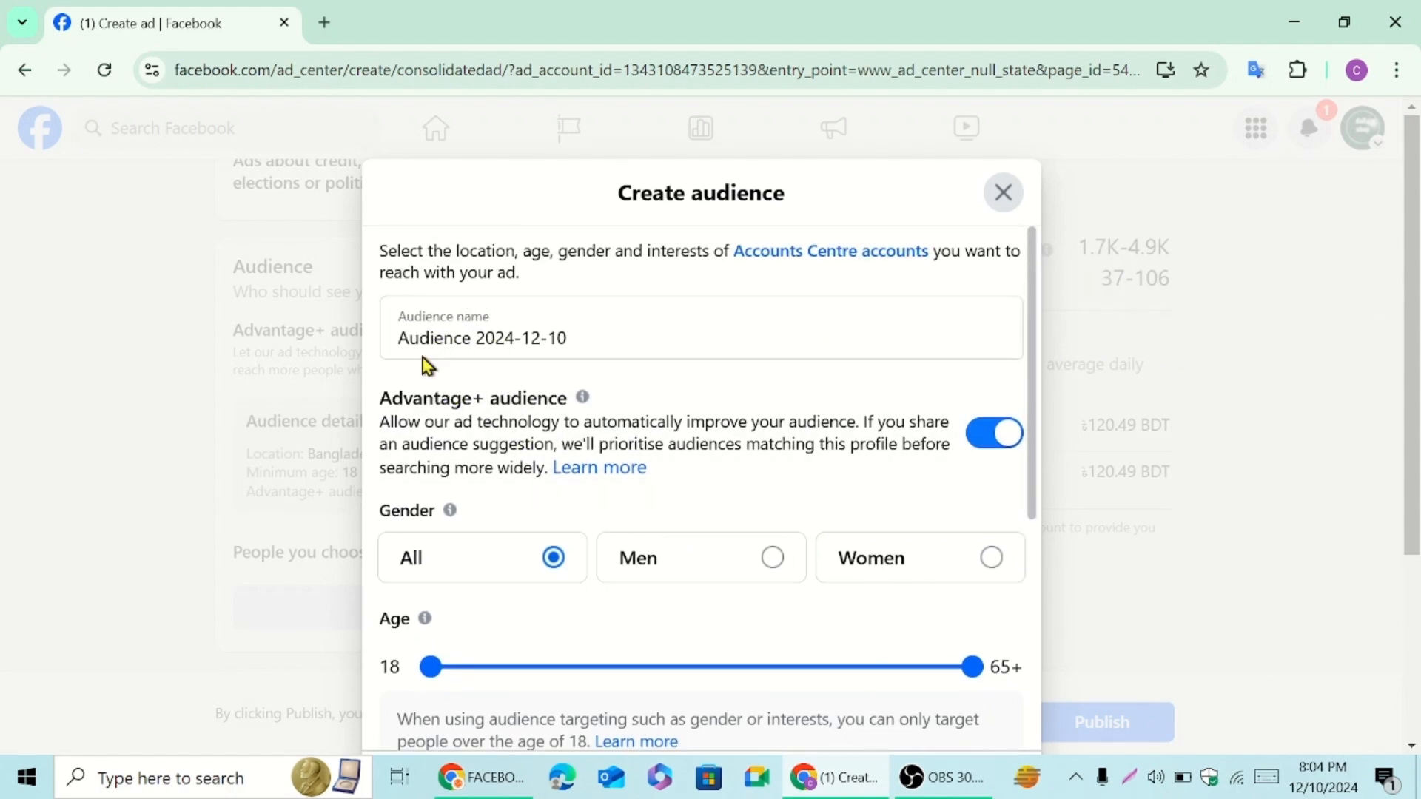
drag(1032, 348, 1032, 407)
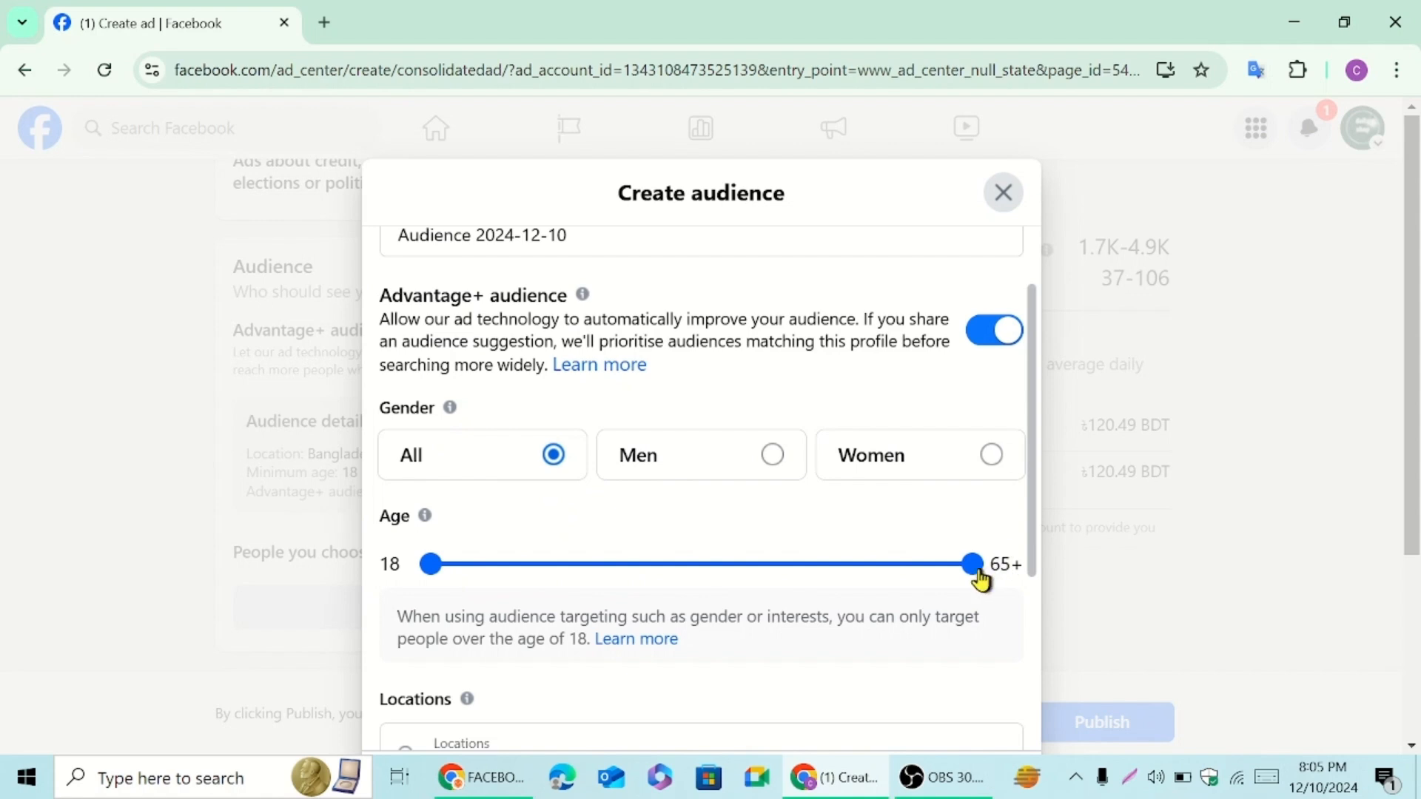
drag(978, 581, 760, 587)
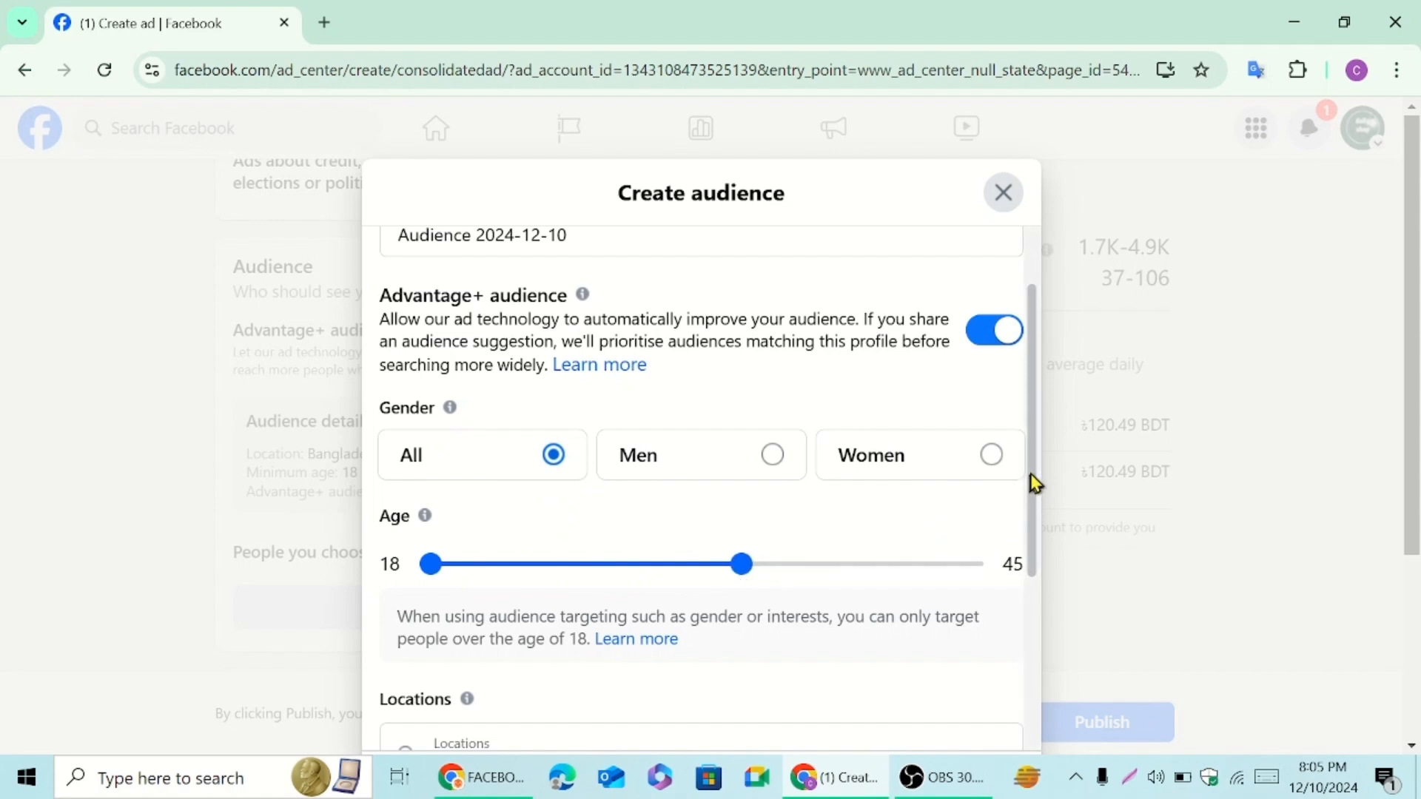
Examine the audience's Locations setting and its map around Sylhet, along with the detailed targeting field.
drag(1032, 483, 1032, 550)
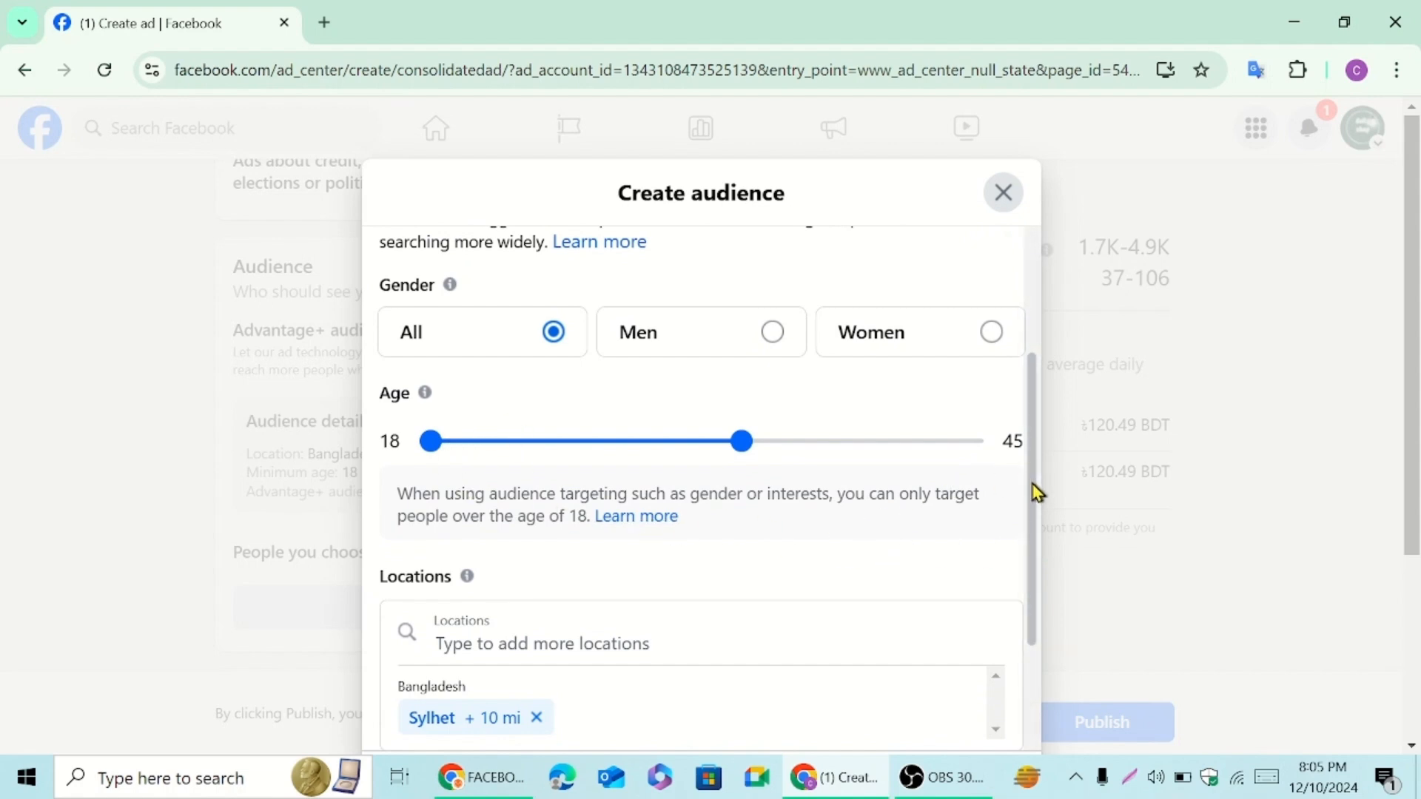
drag(1034, 485, 1039, 524)
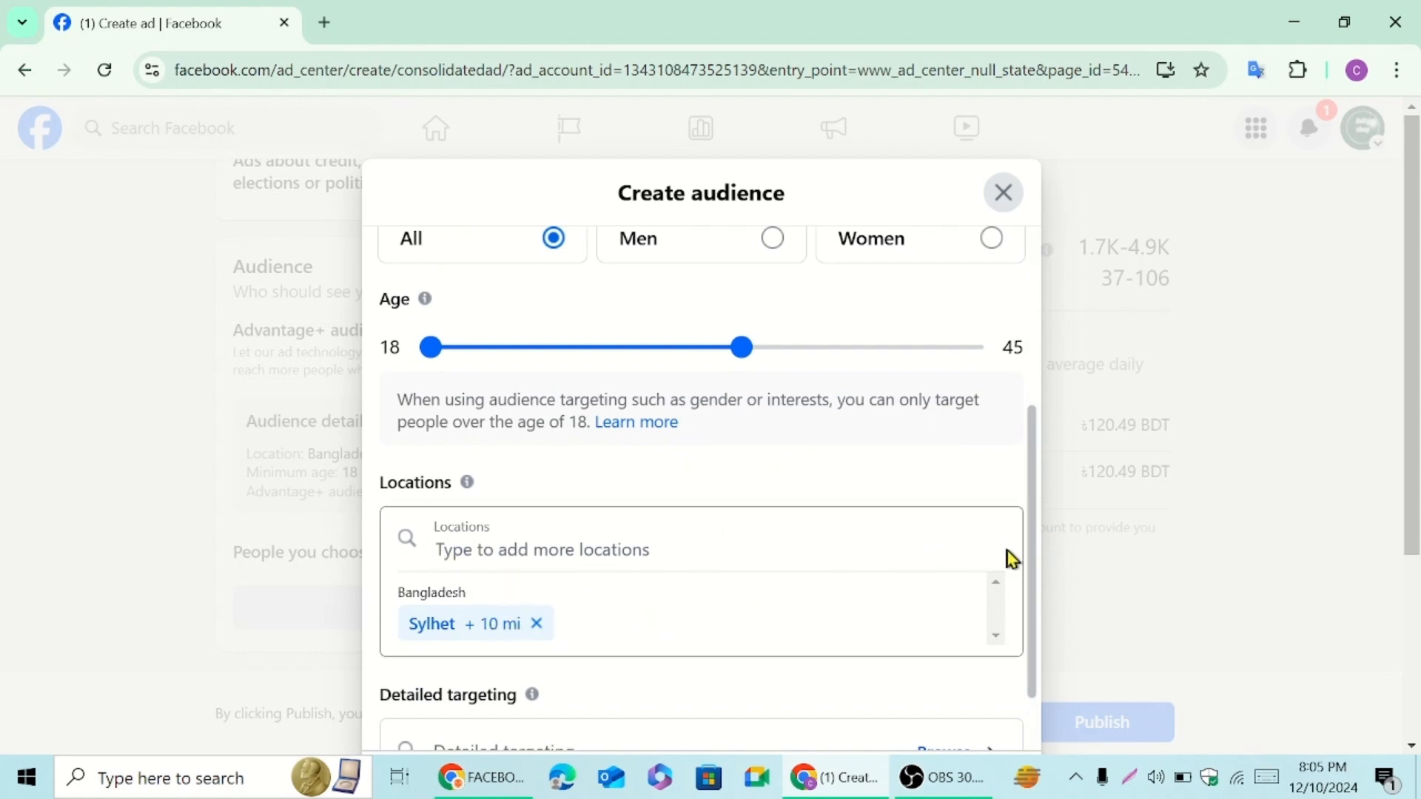
drag(1028, 558, 1033, 607)
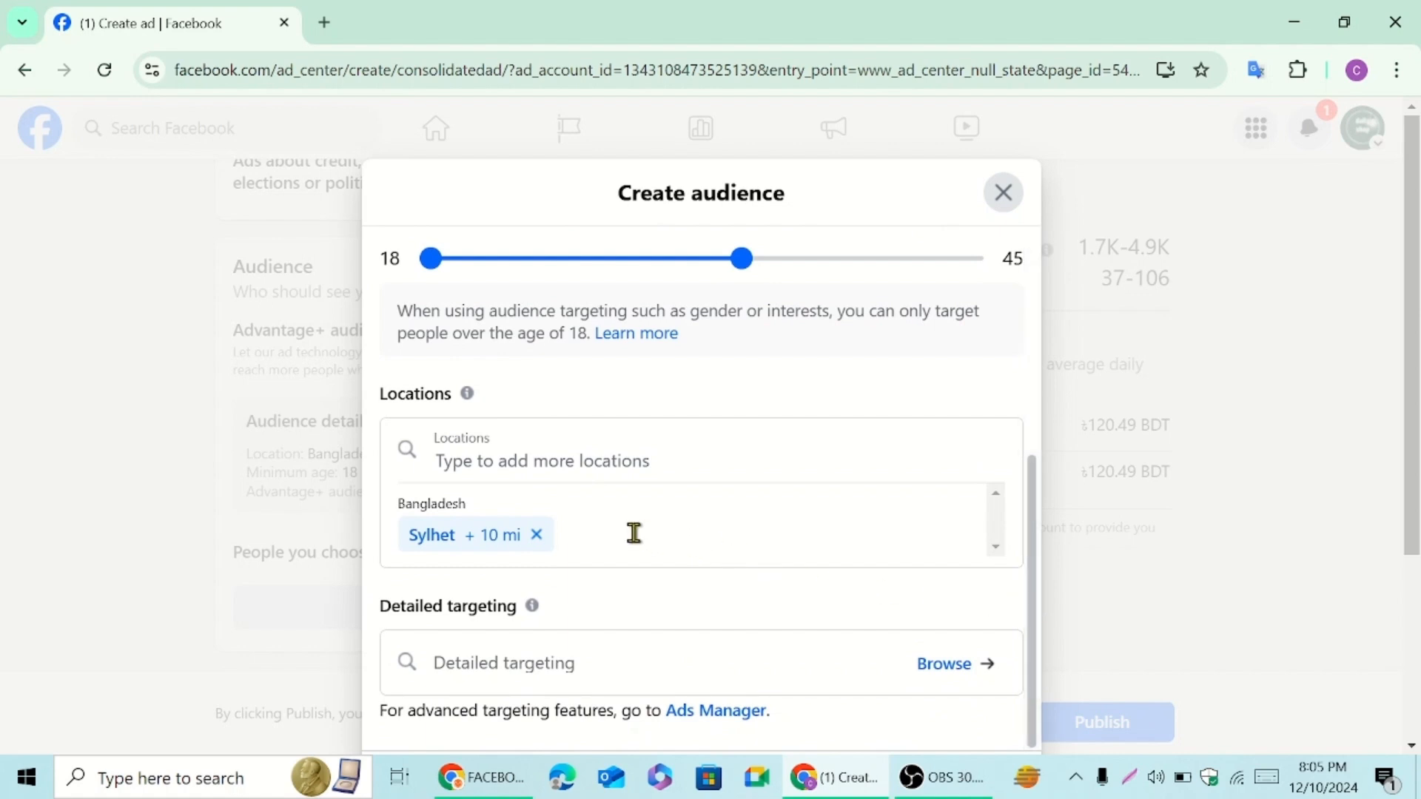
click(408, 461)
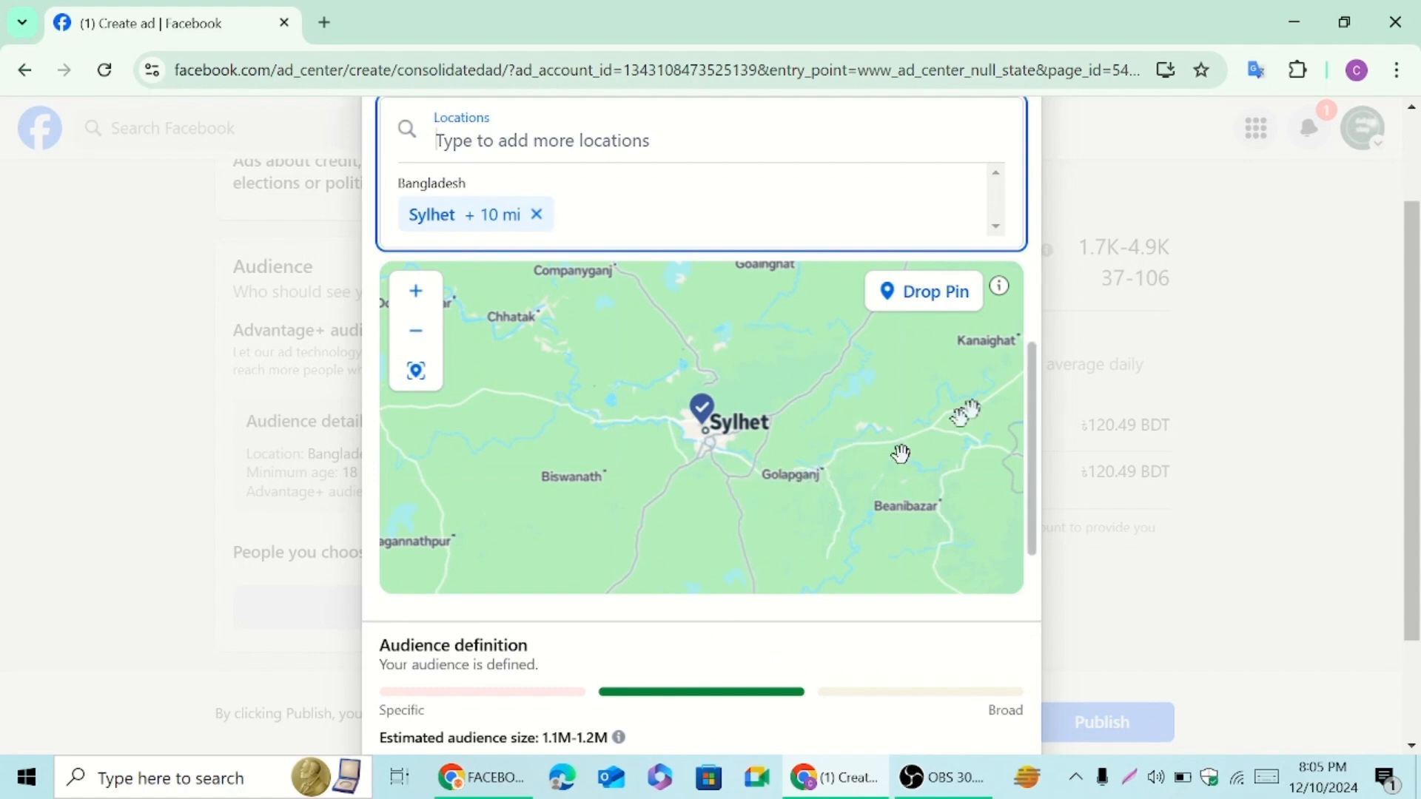
scroll(1036, 387, down, 3)
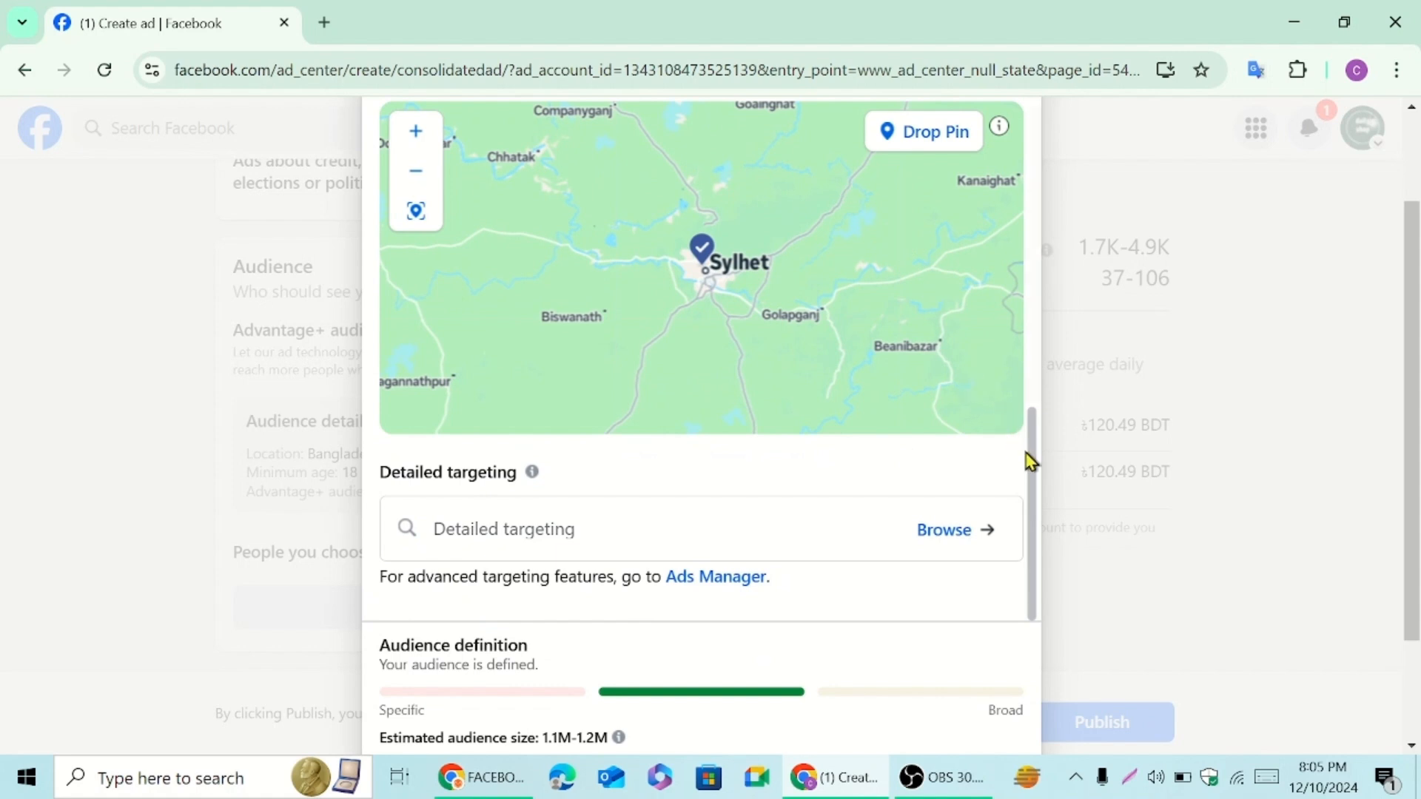
scroll(1035, 461, up, 2)
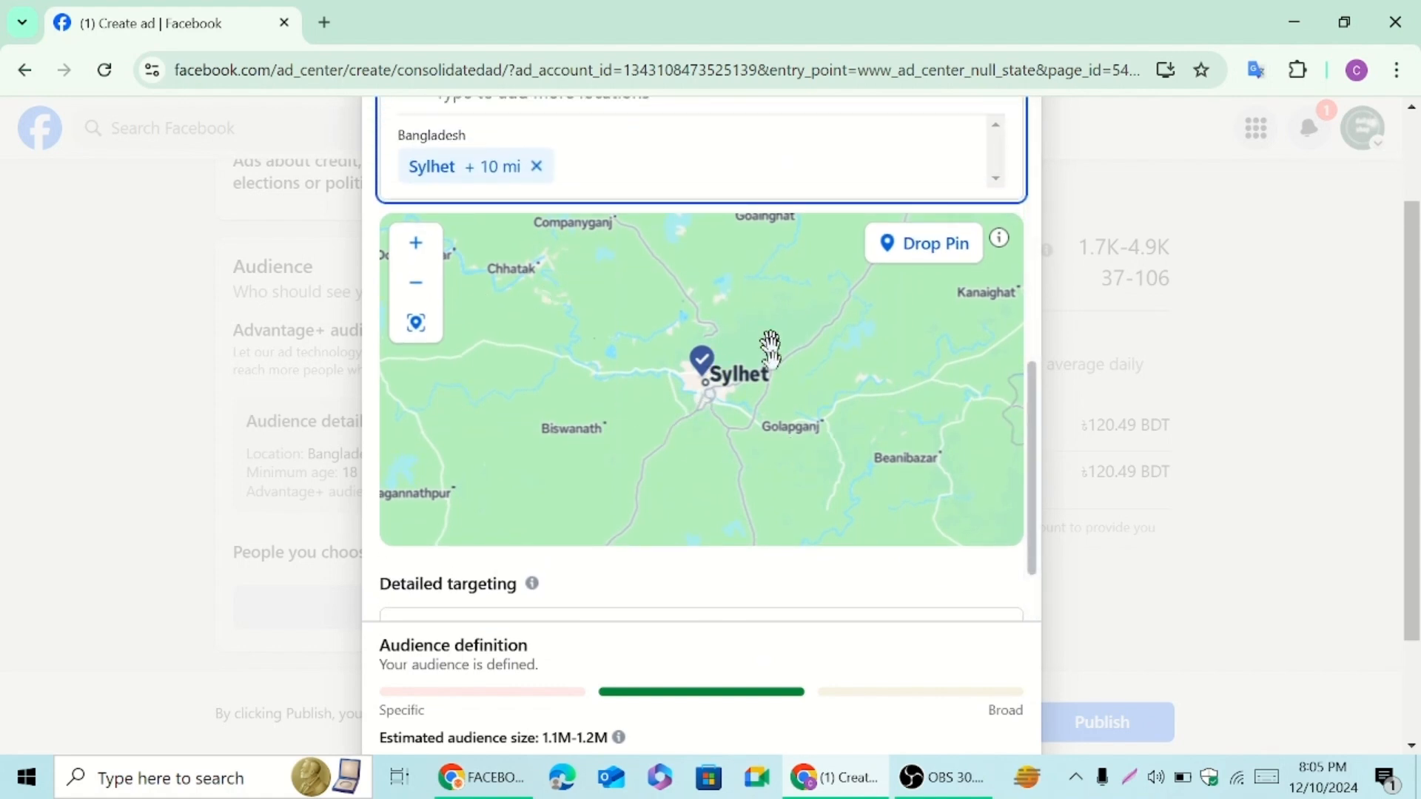
click(628, 162)
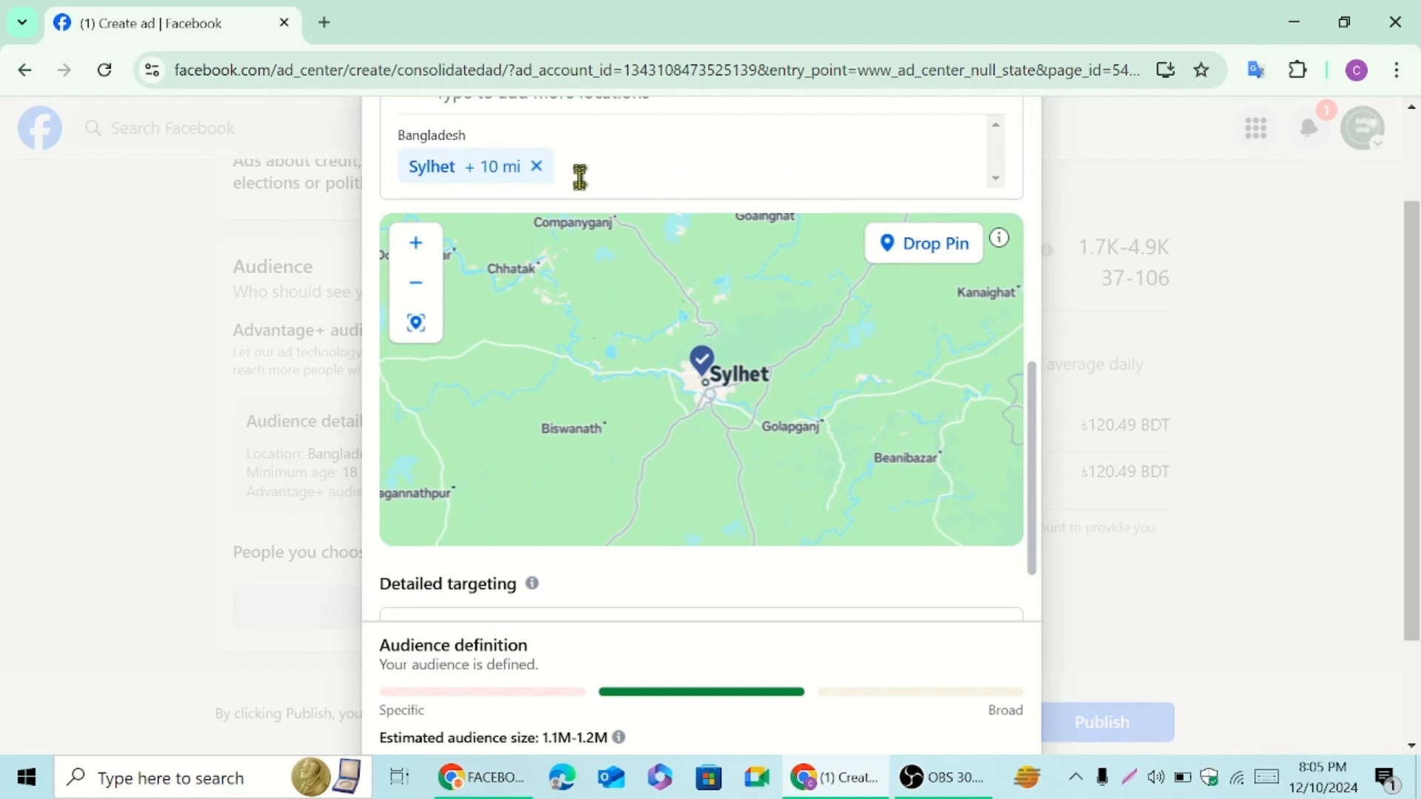
scroll(688, 371, up, 3)
scroll(687, 360, down, 4)
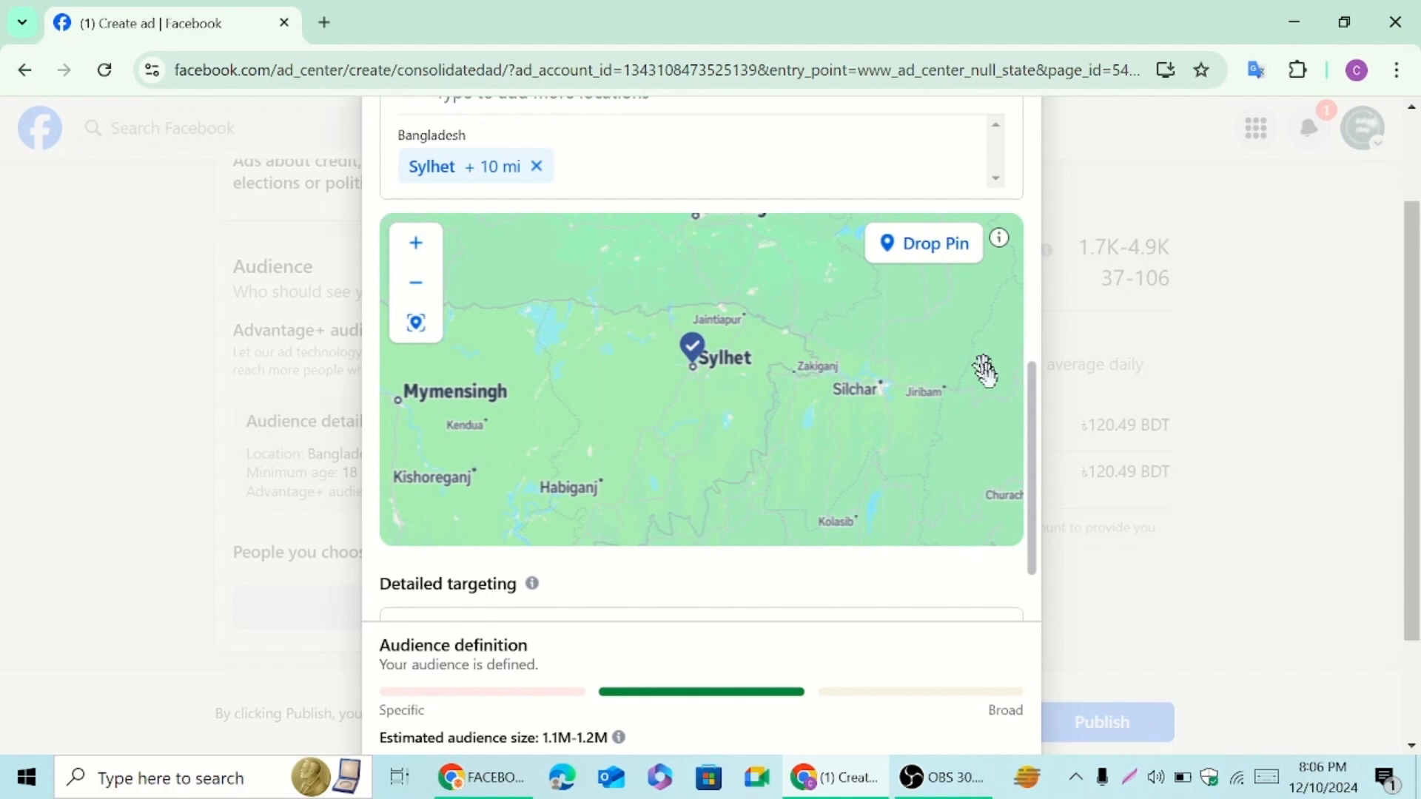
scroll(1028, 494, up, 1)
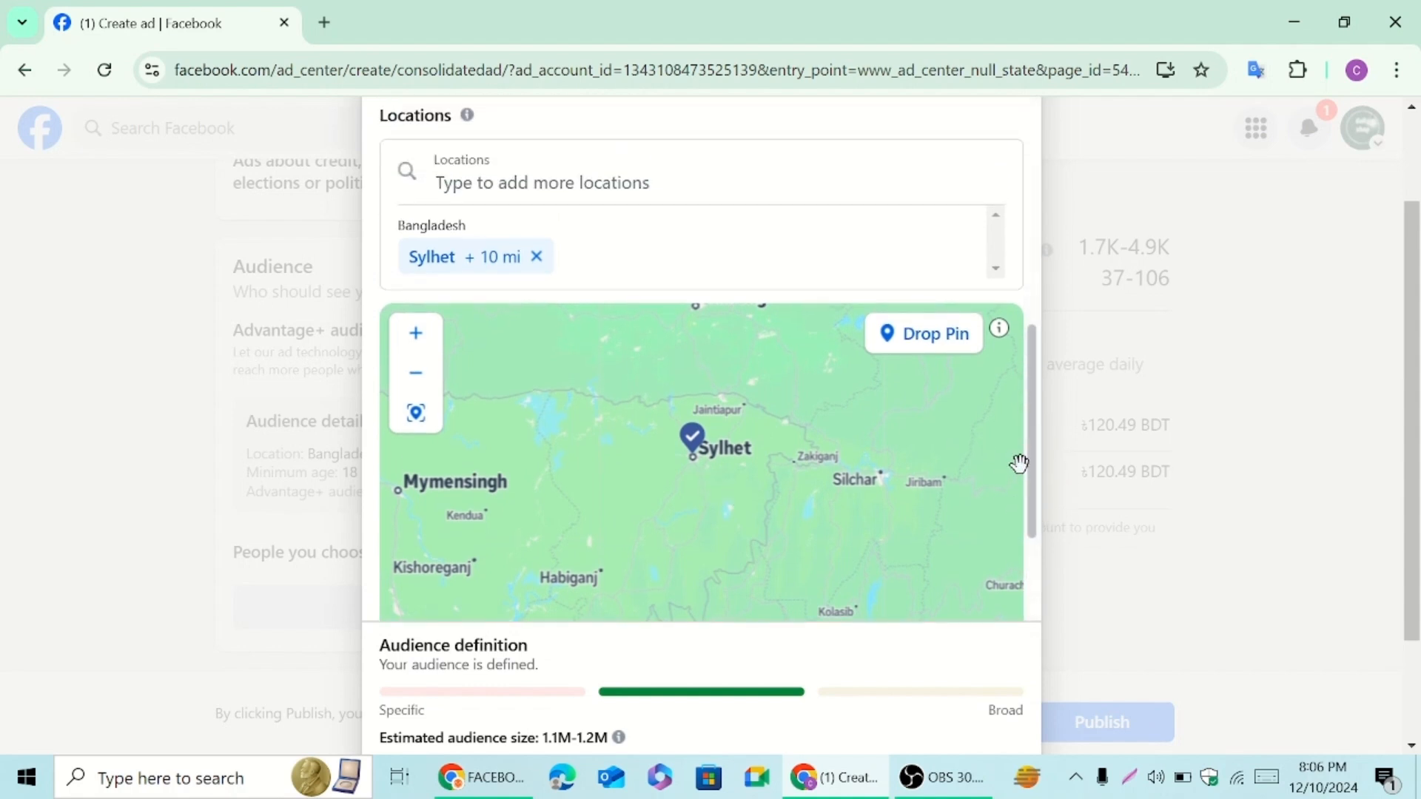
scroll(1029, 503, down, 2)
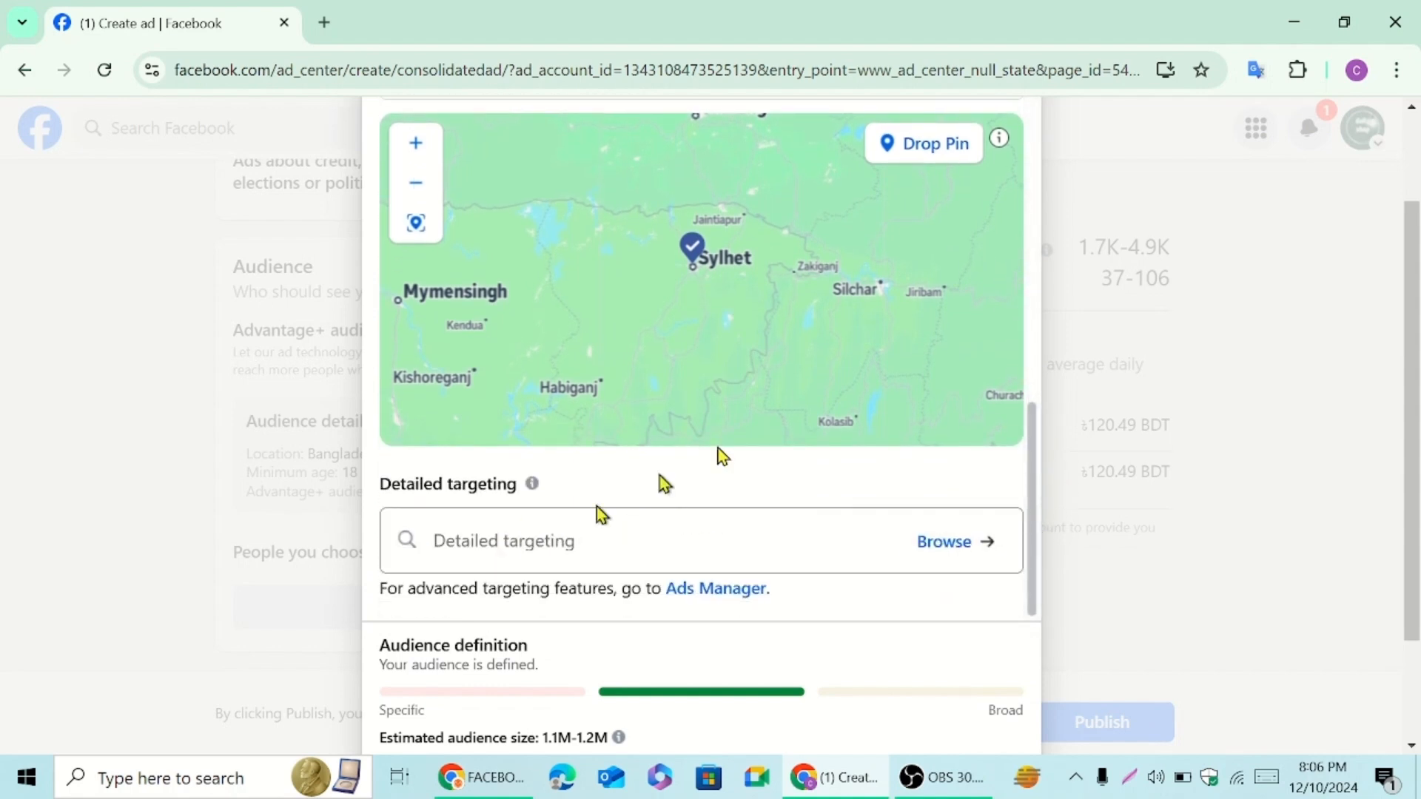
scroll(732, 426, down, 2)
scroll(621, 308, up, 2)
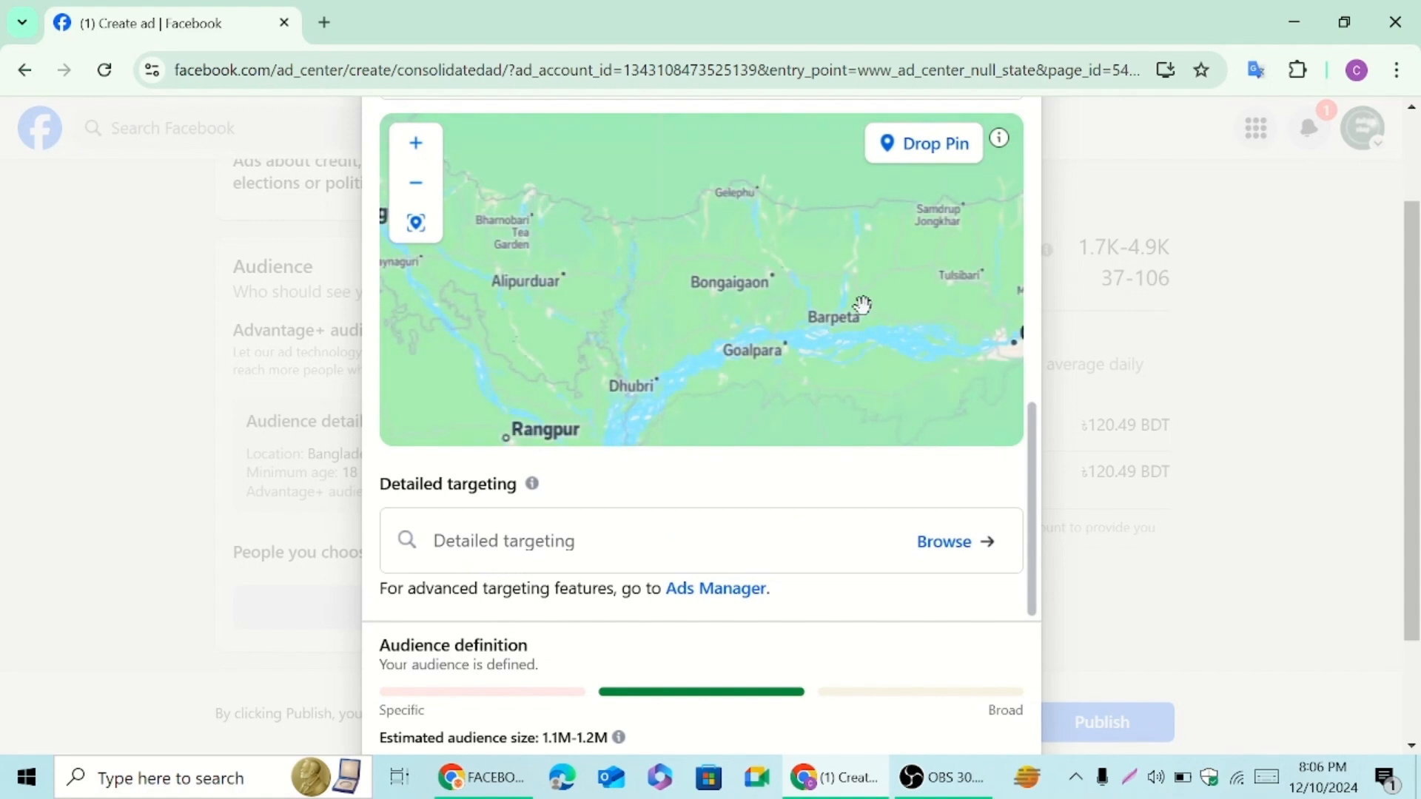
scroll(862, 303, down, 2)
drag(1036, 498, 1000, 352)
scroll(629, 314, down, 2)
Add Dhaka Division, Bangladesh to the audience's locations and check its area on the map.
click(547, 164)
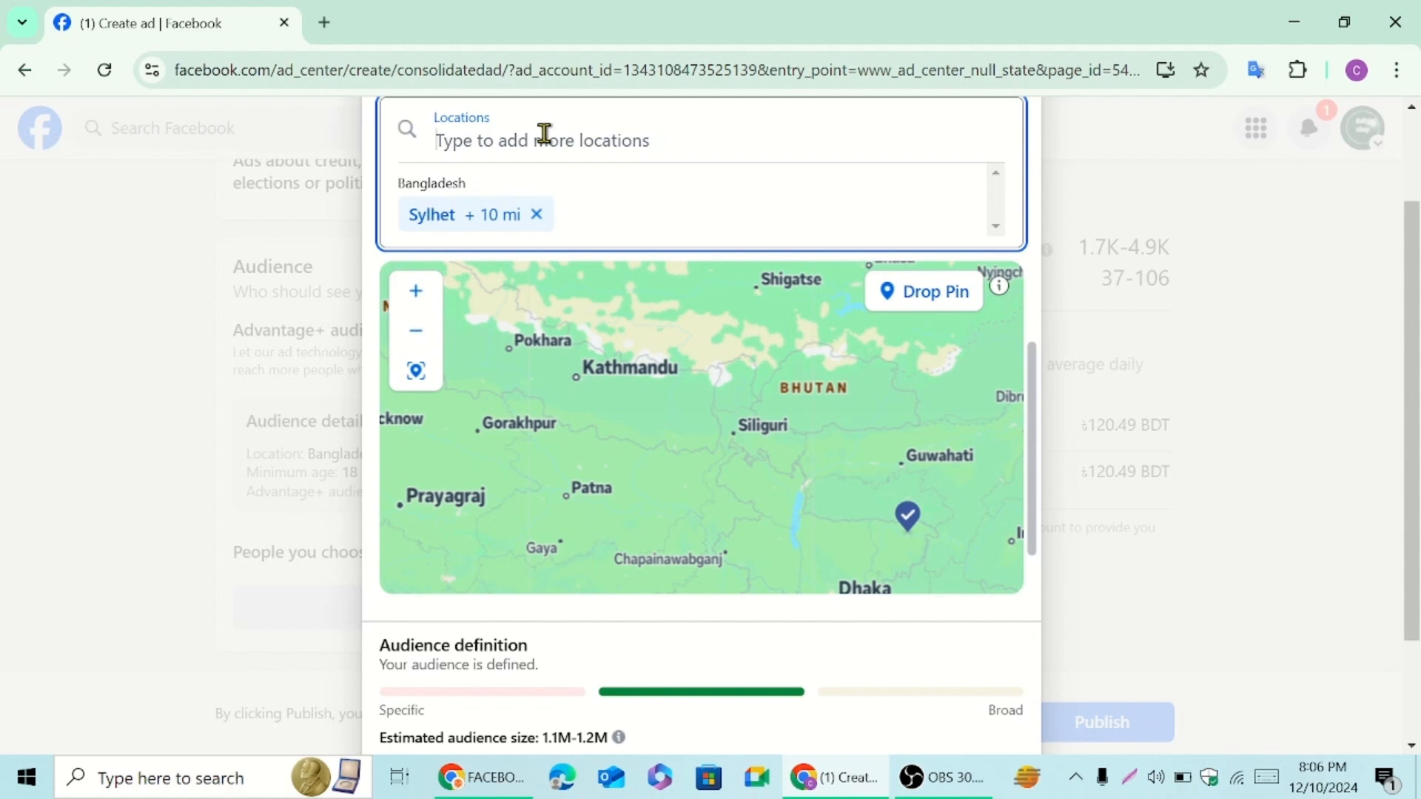
text(dha)
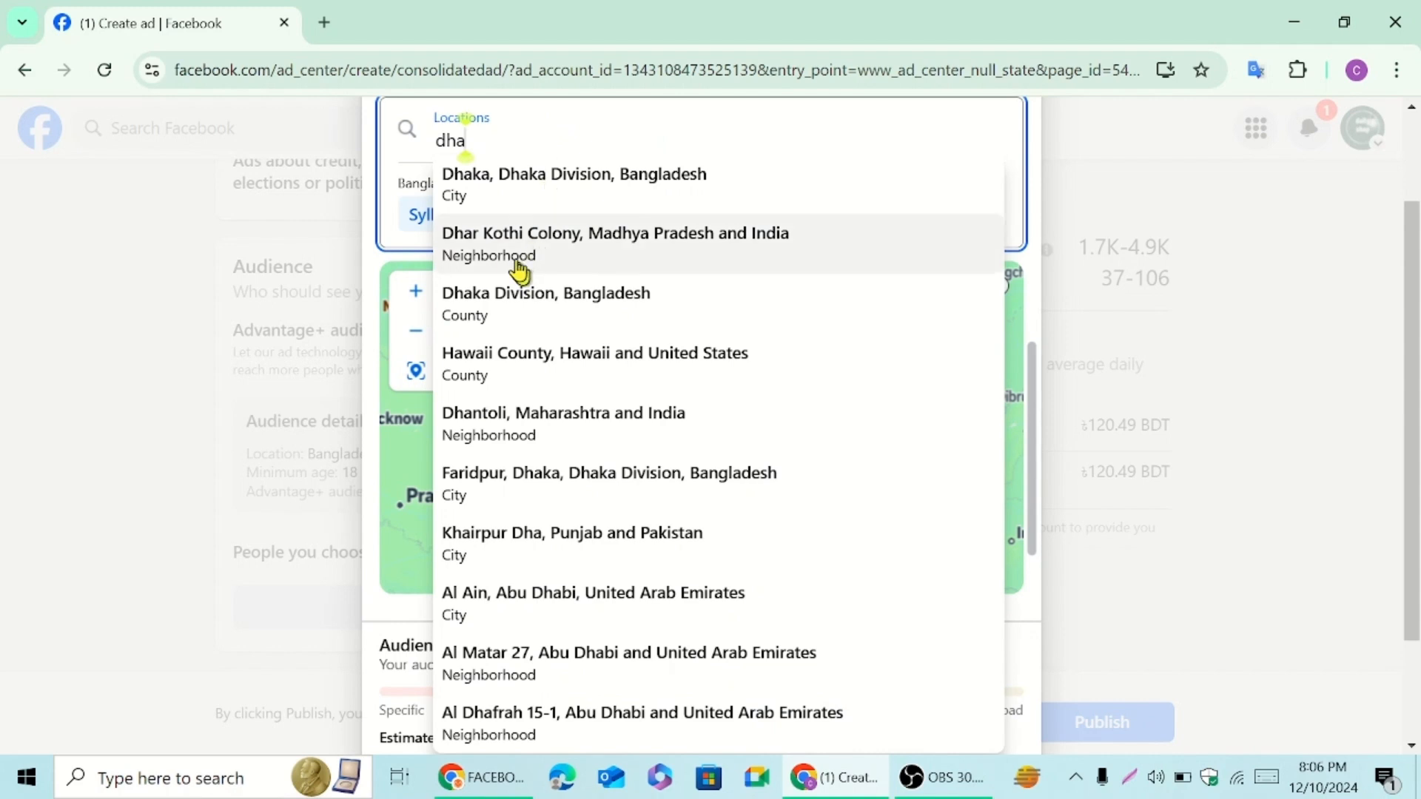
click(609, 304)
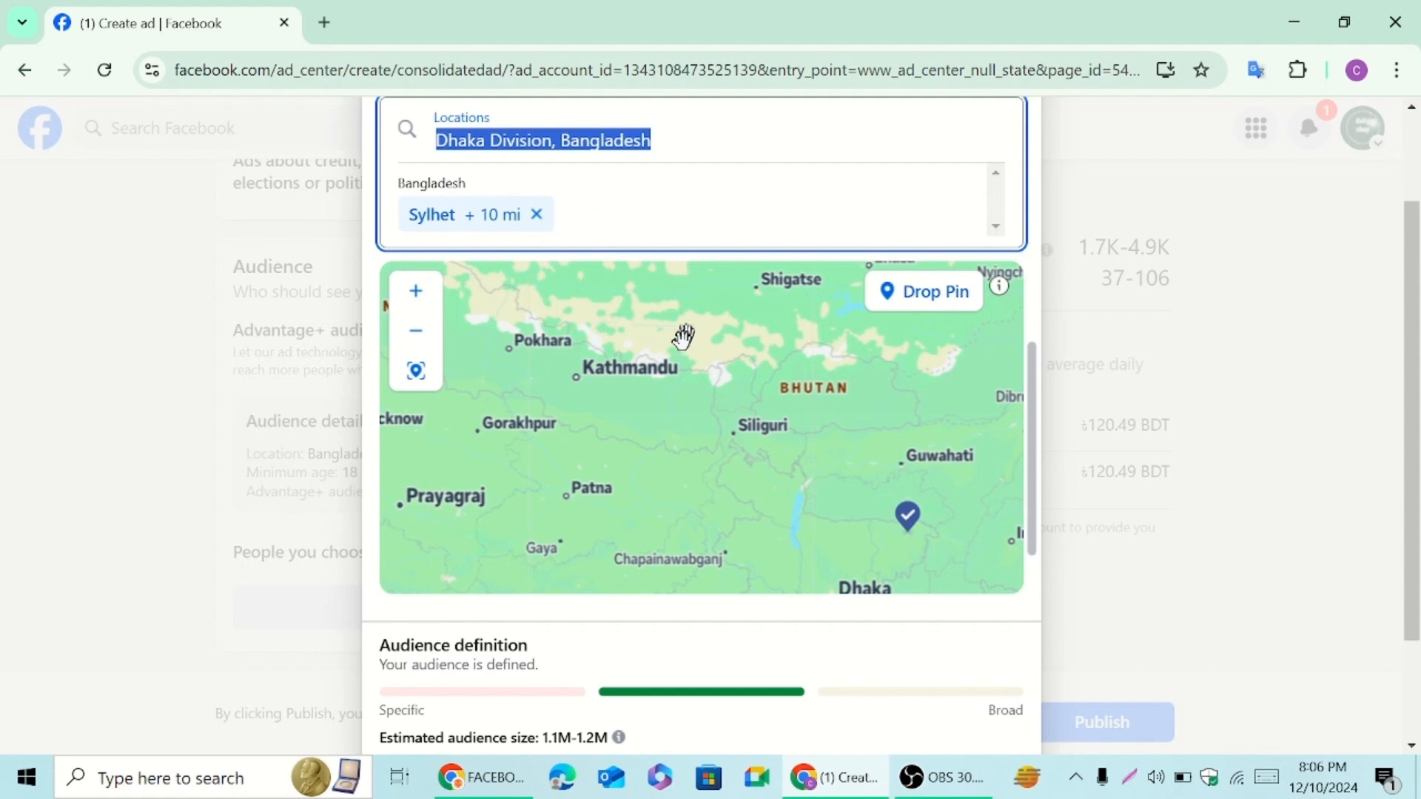
scroll(677, 347, up, 2)
scroll(685, 361, down, 2)
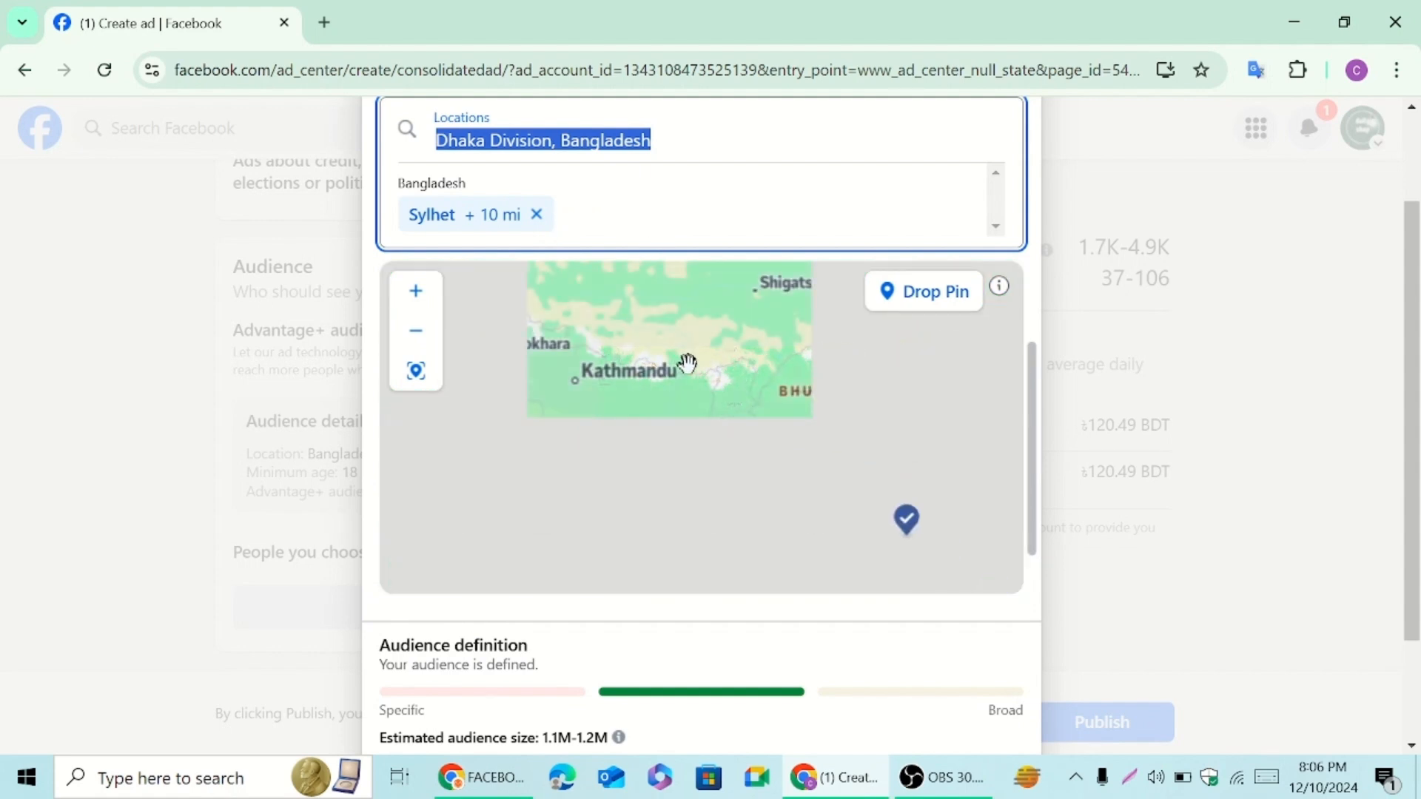
scroll(1027, 439, down, 1)
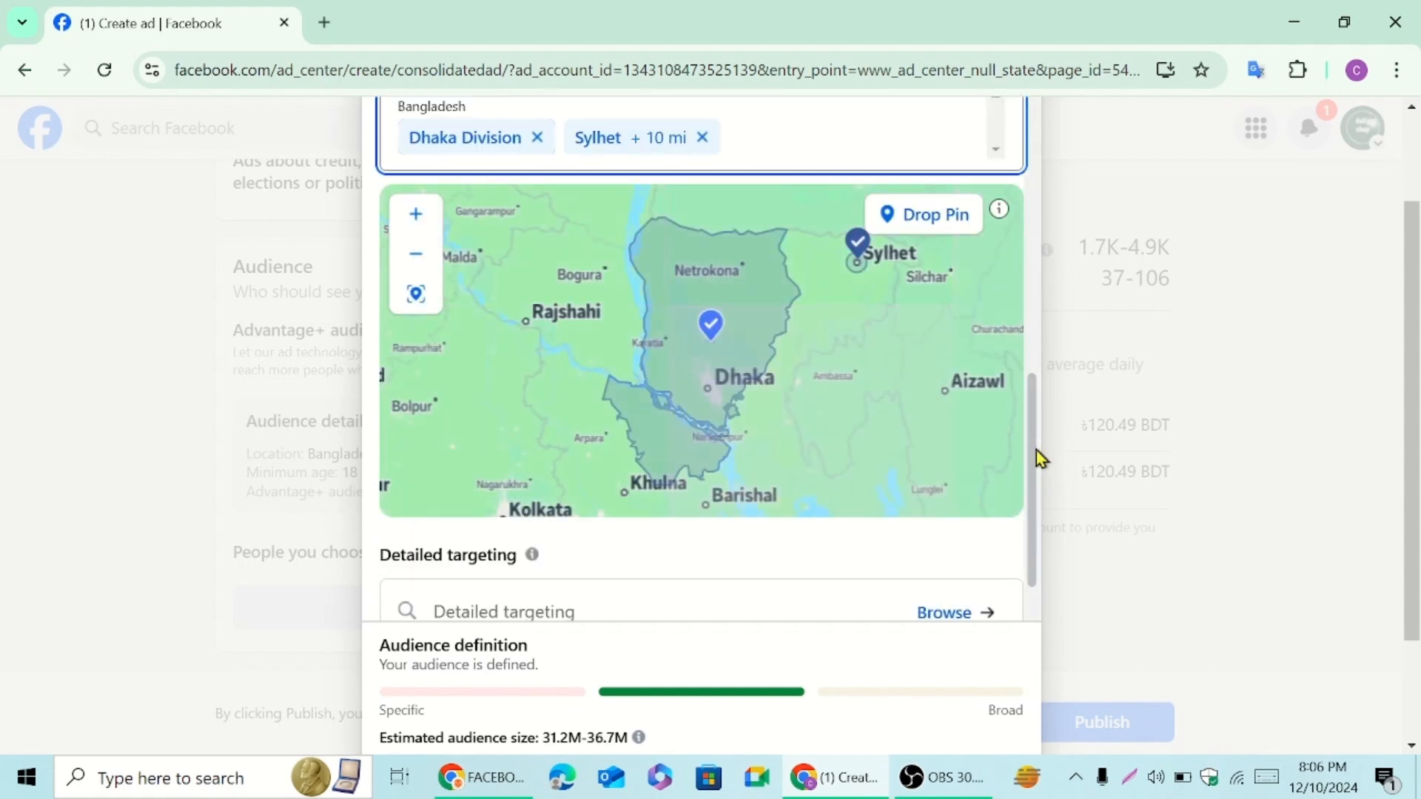
scroll(1036, 451, up, 2)
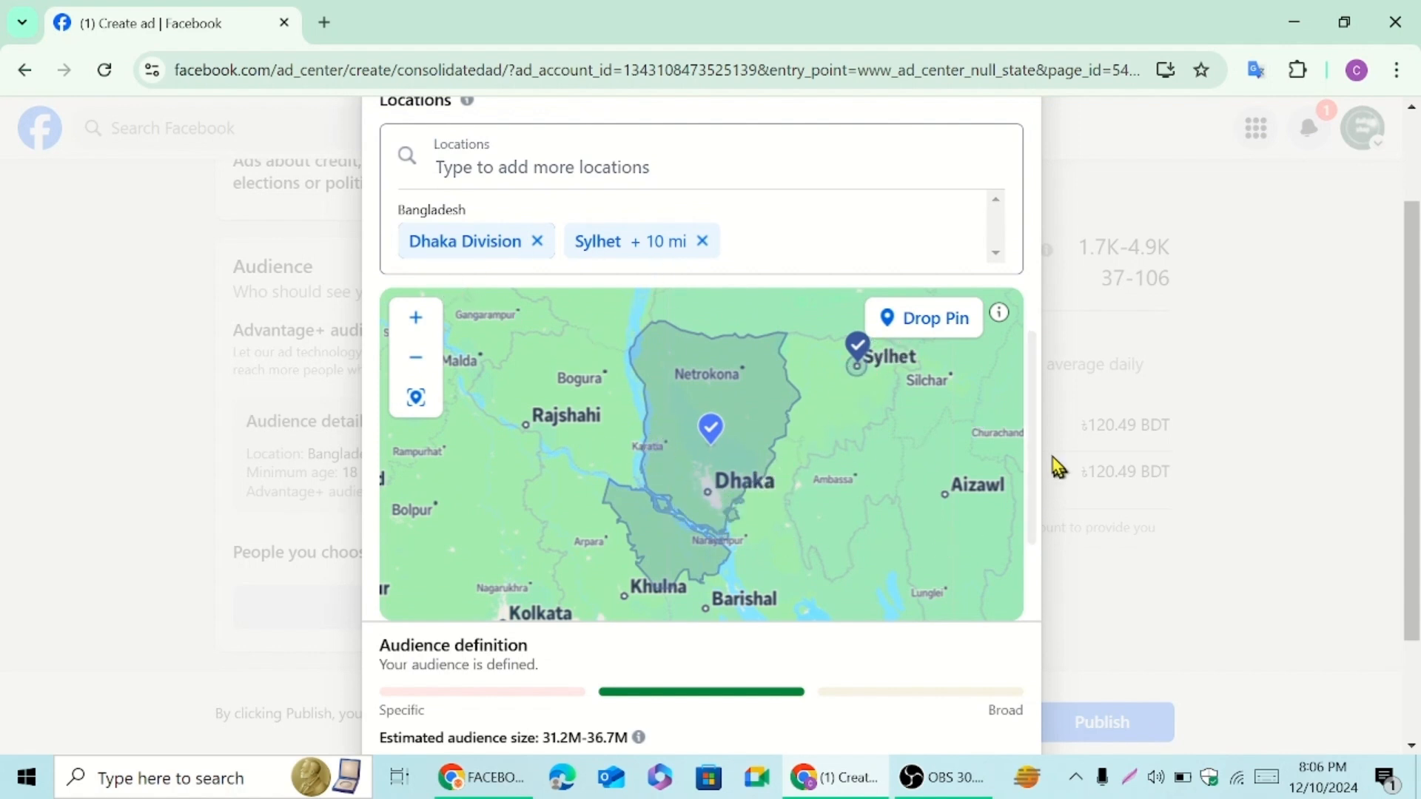
Browse the Interests and Demographics categories available for detailed targeting.
drag(1036, 436, 1044, 508)
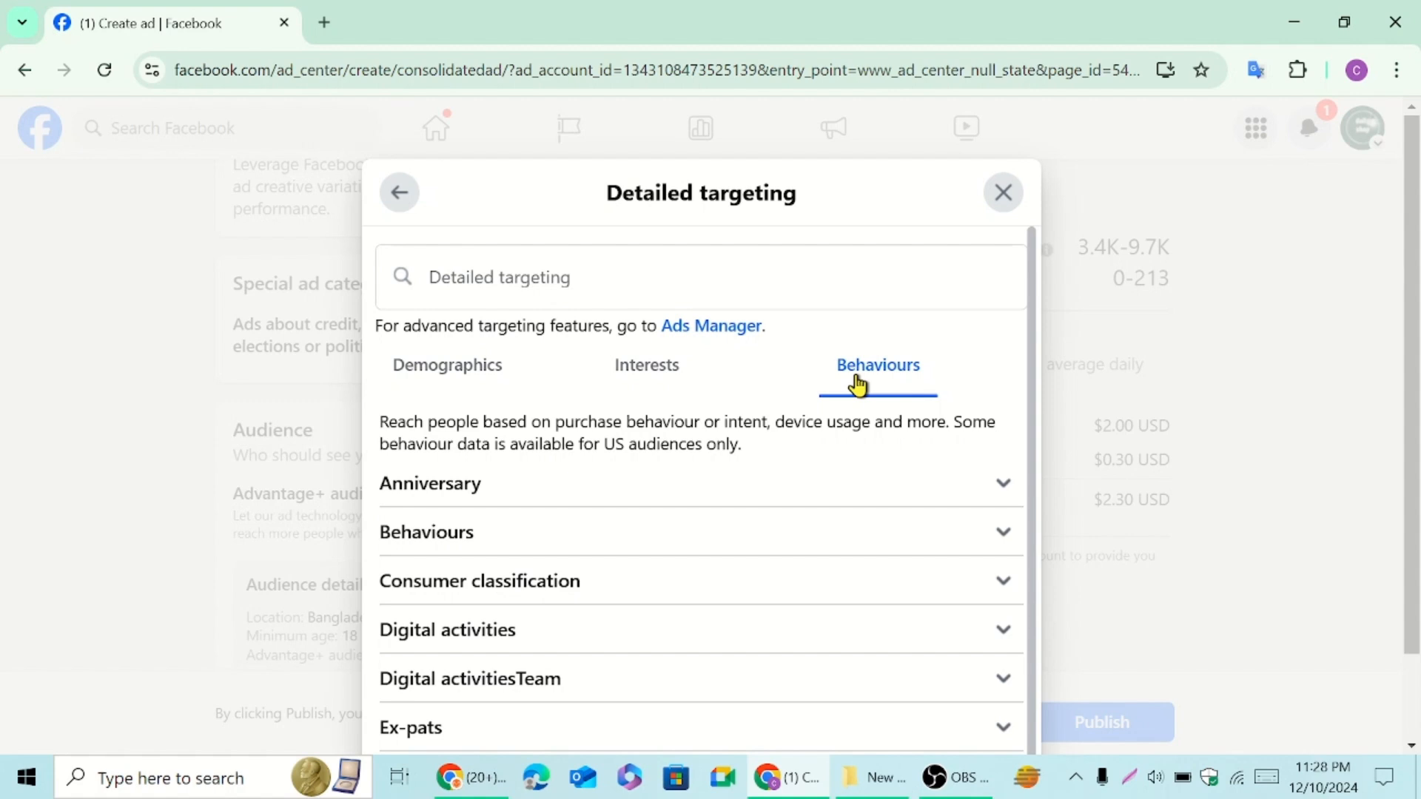
click(660, 381)
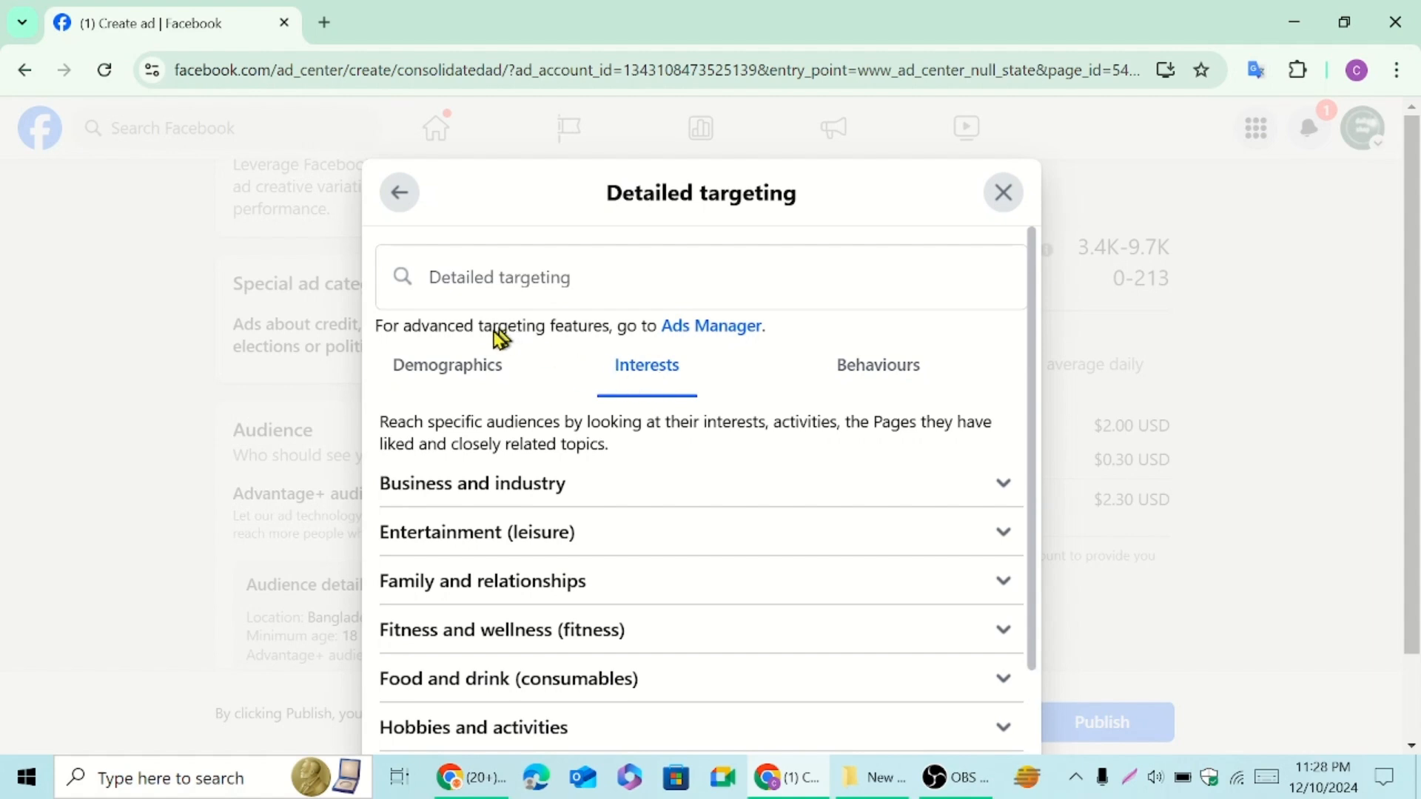
click(472, 368)
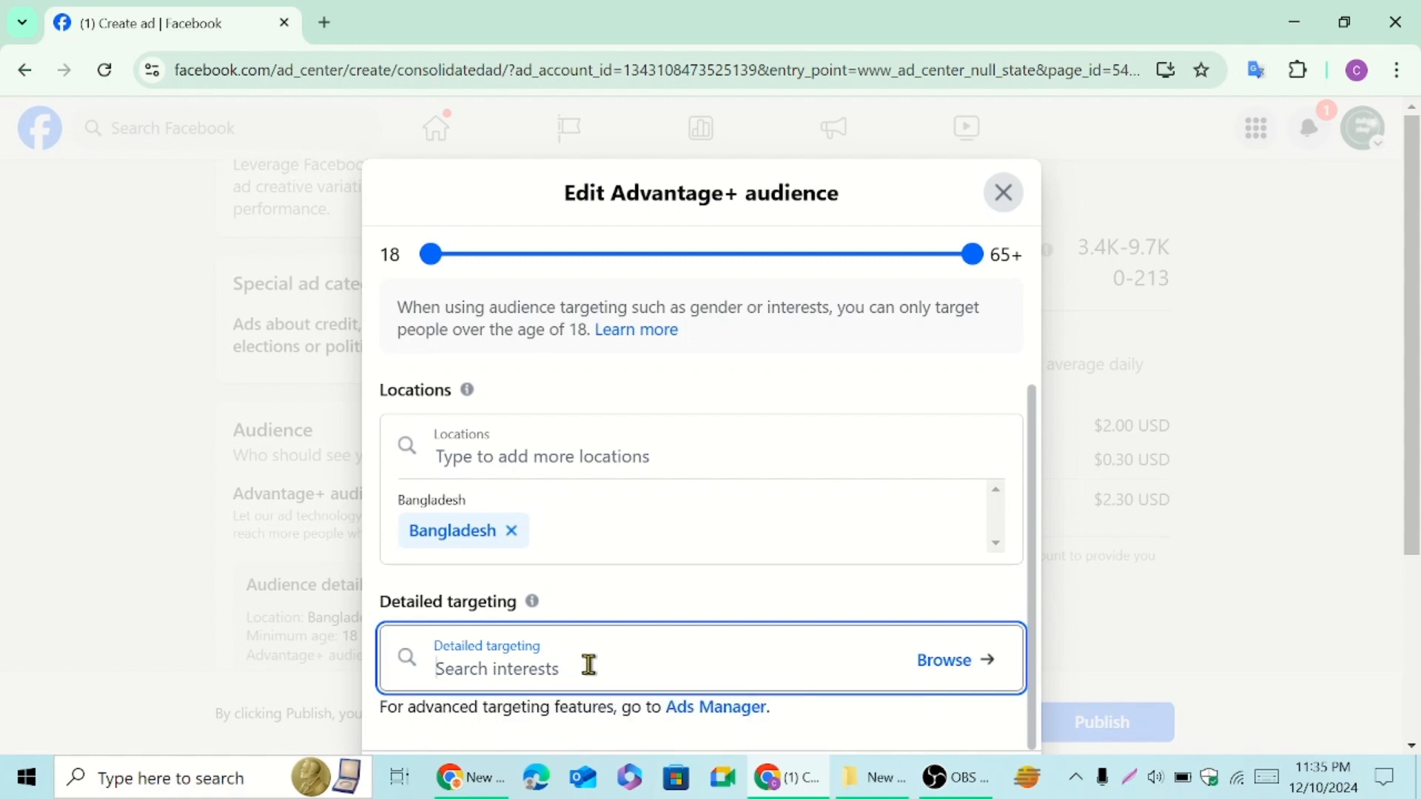
Add the interest Clothing (clothing) to the audience's detailed targeting.
text(d)
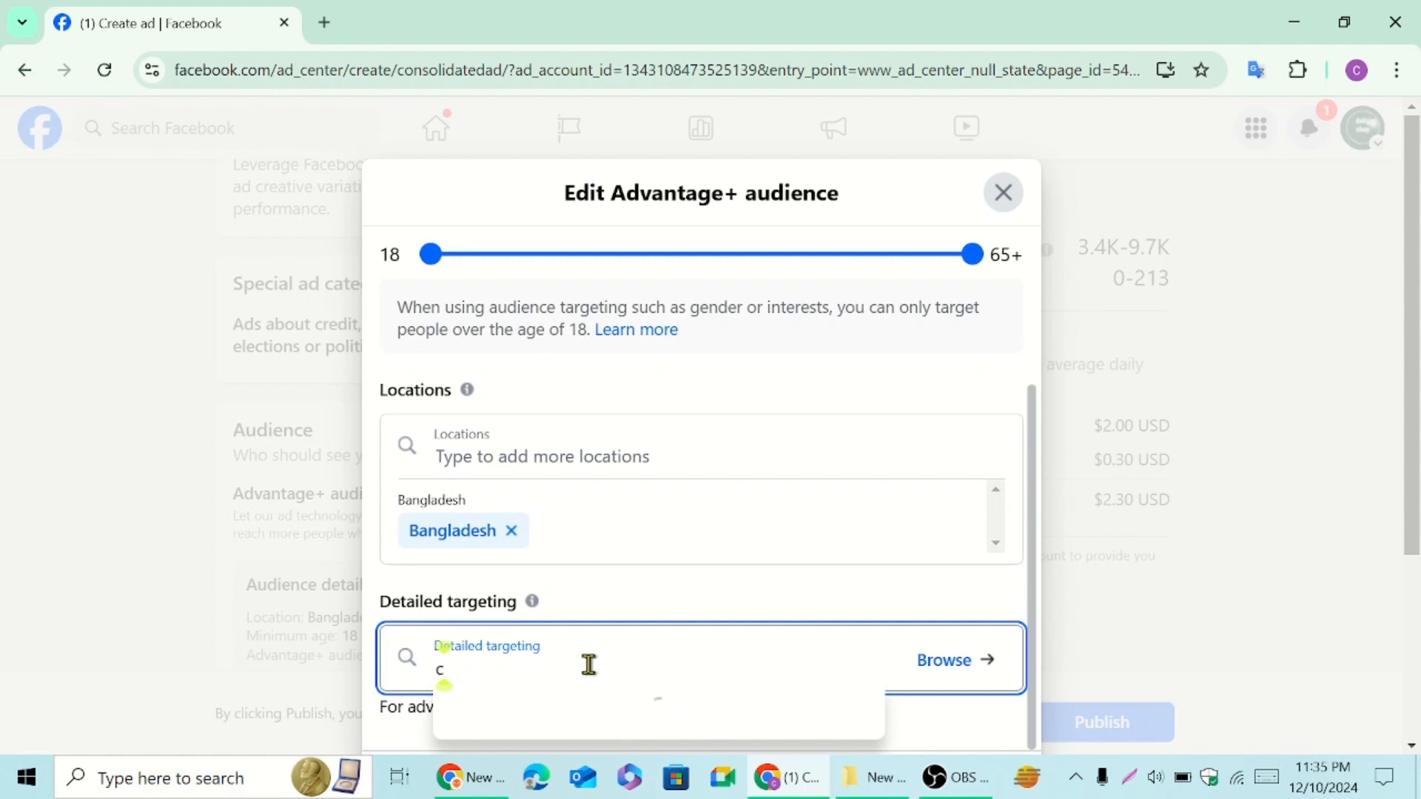
text(lot)
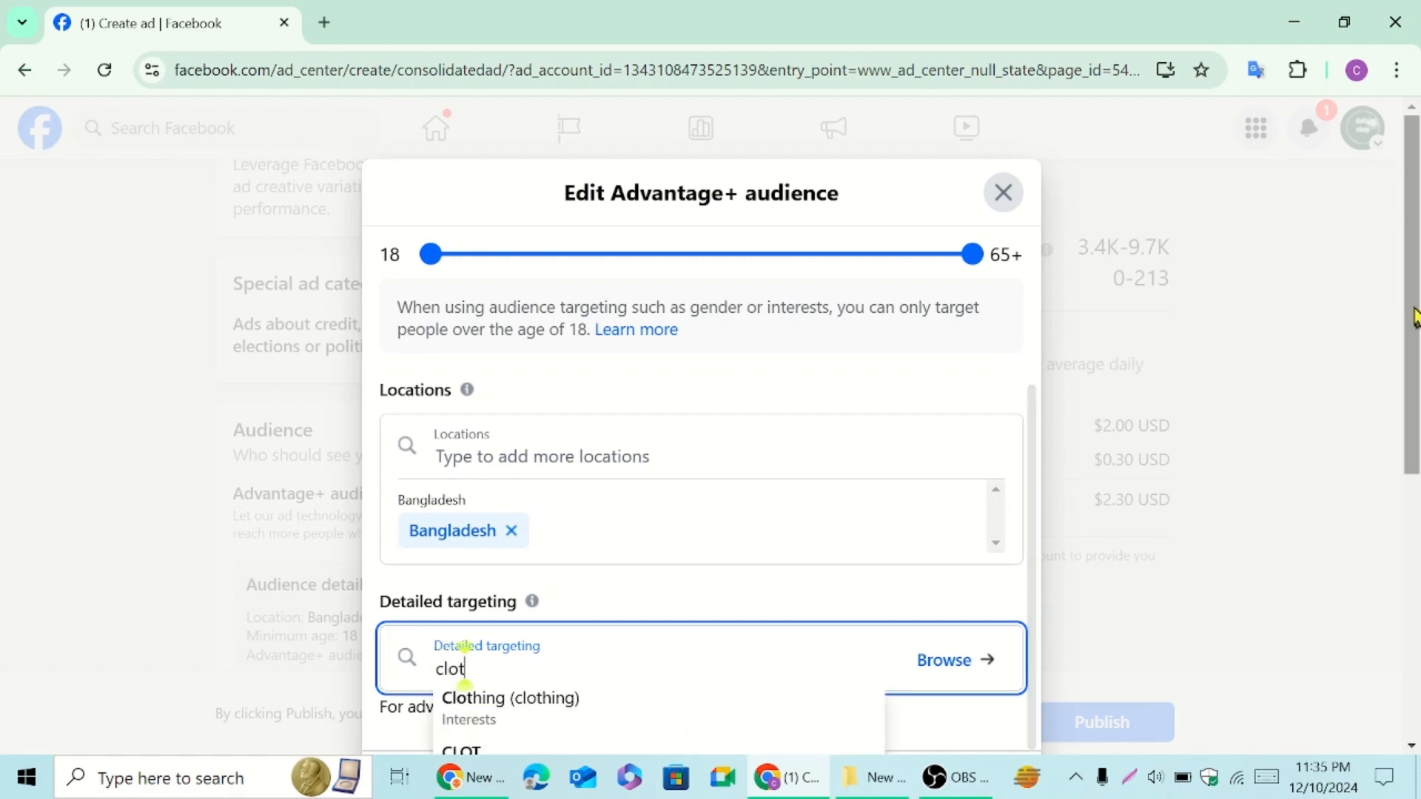
drag(1412, 296, 1415, 459)
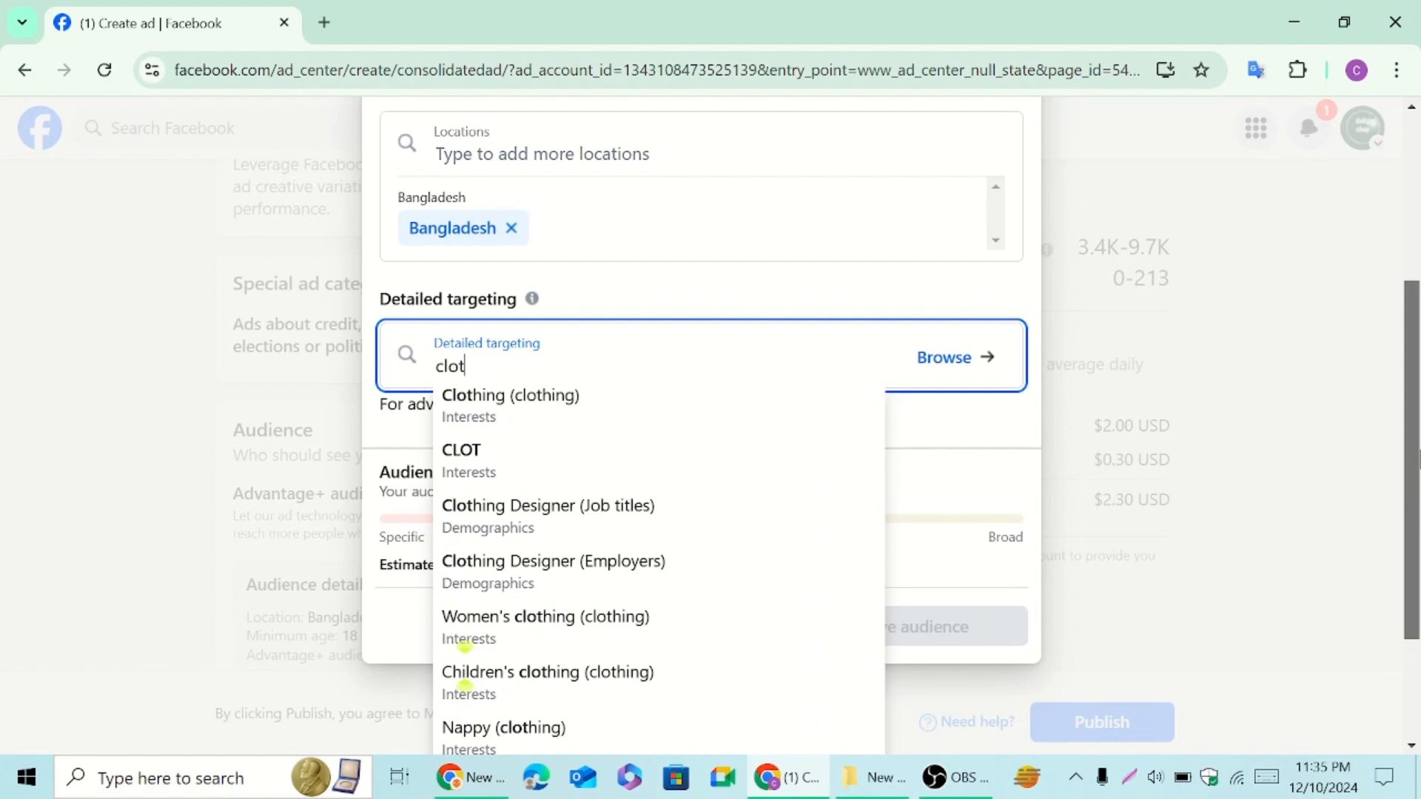
click(509, 416)
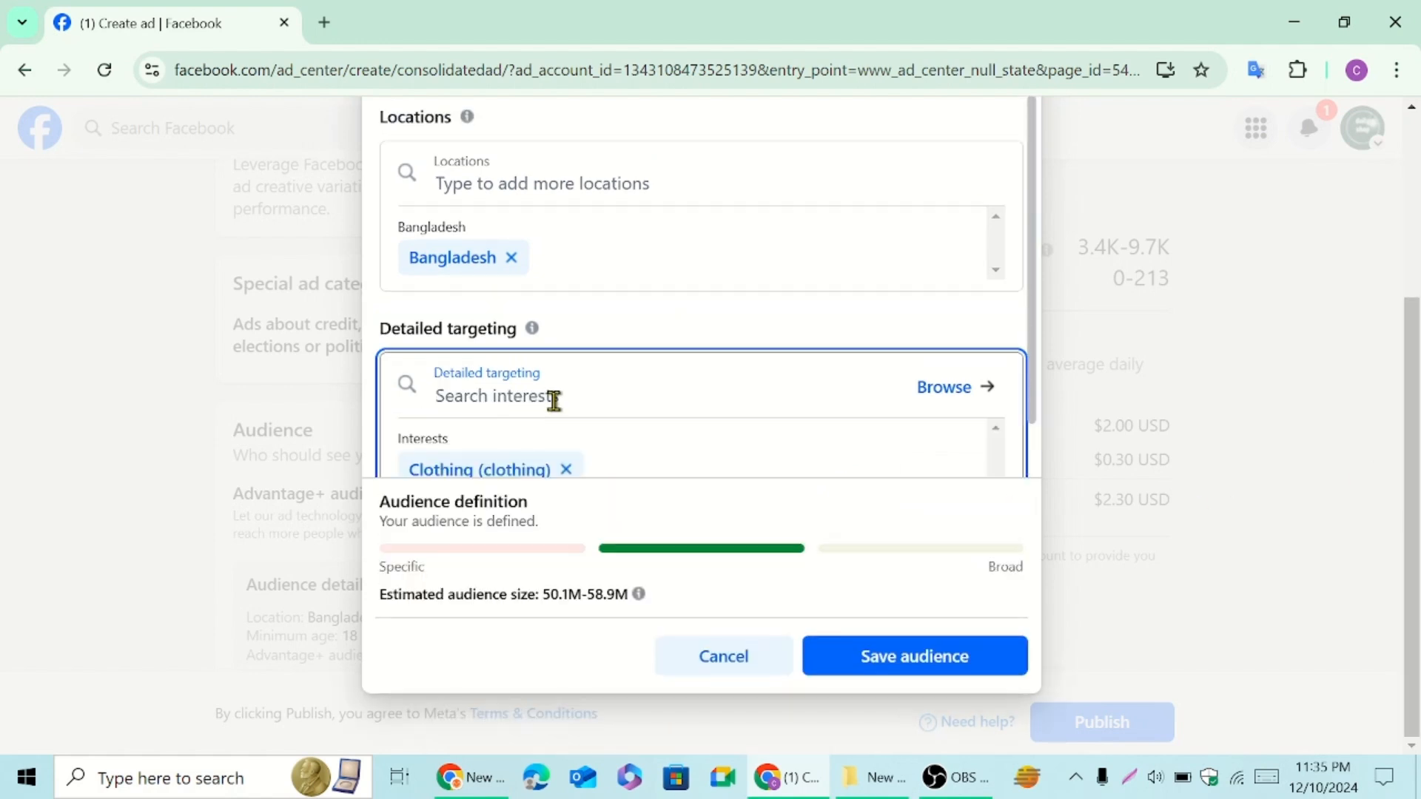
Search the detailed targeting for "clothing" and look through the suggested interests and demographics.
click(554, 398)
text(c)
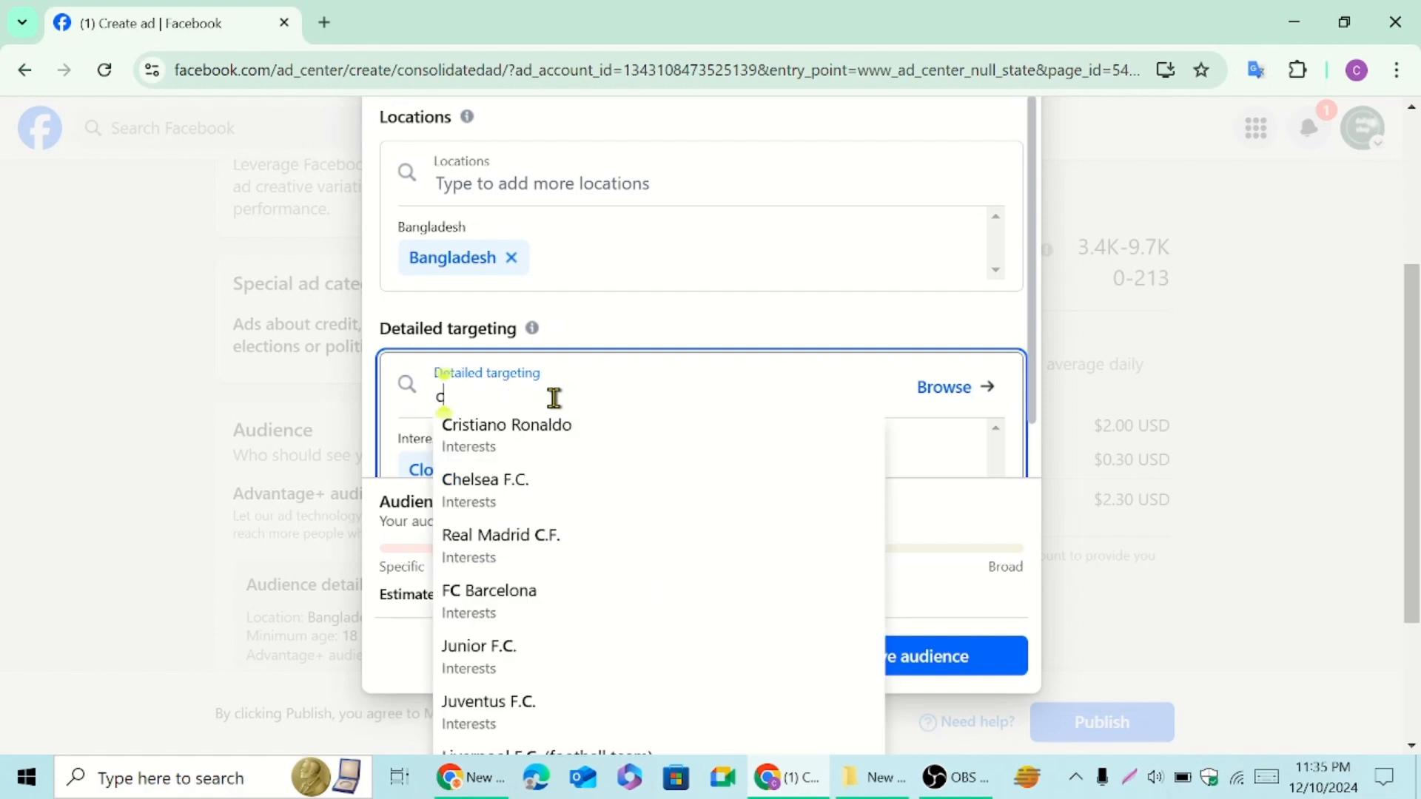
text(lo)
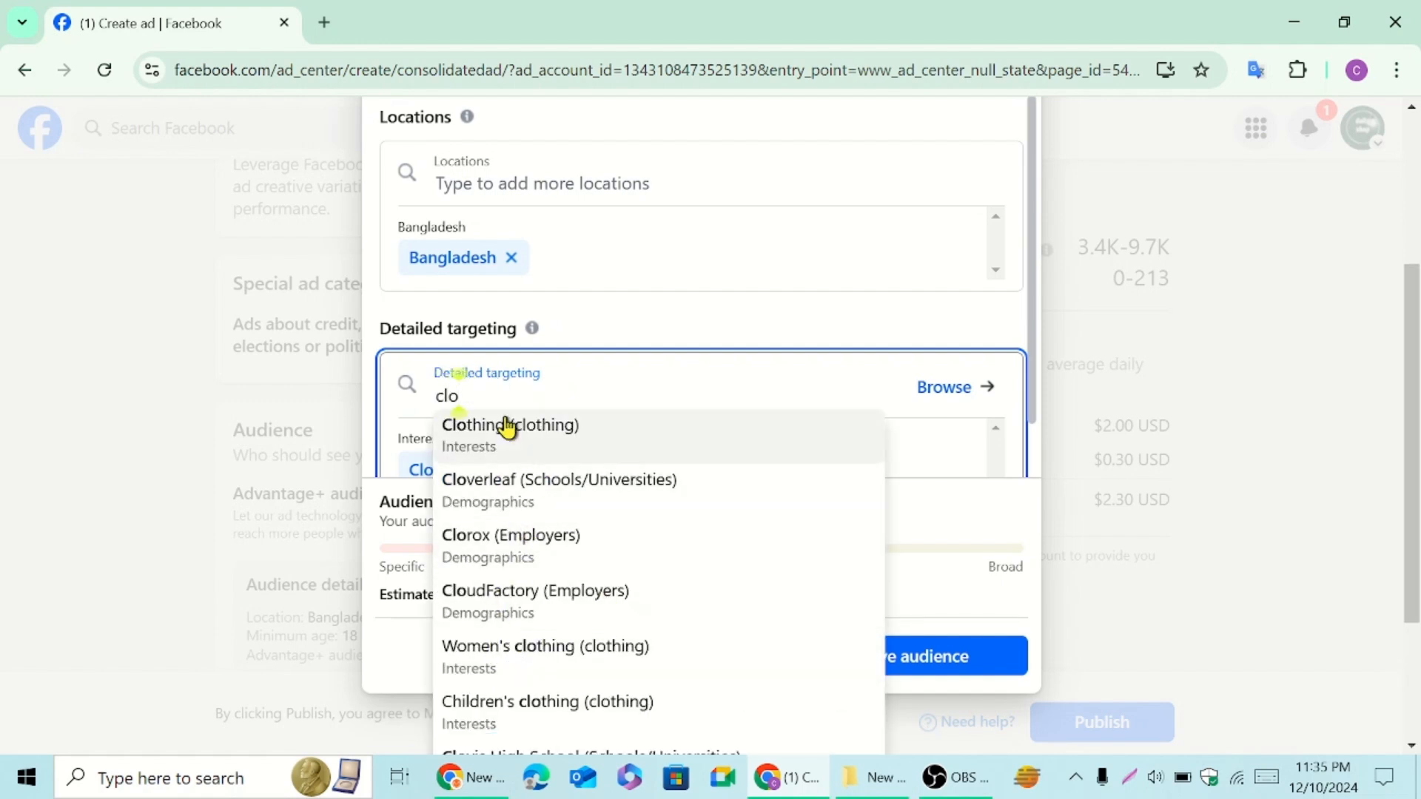
text(th)
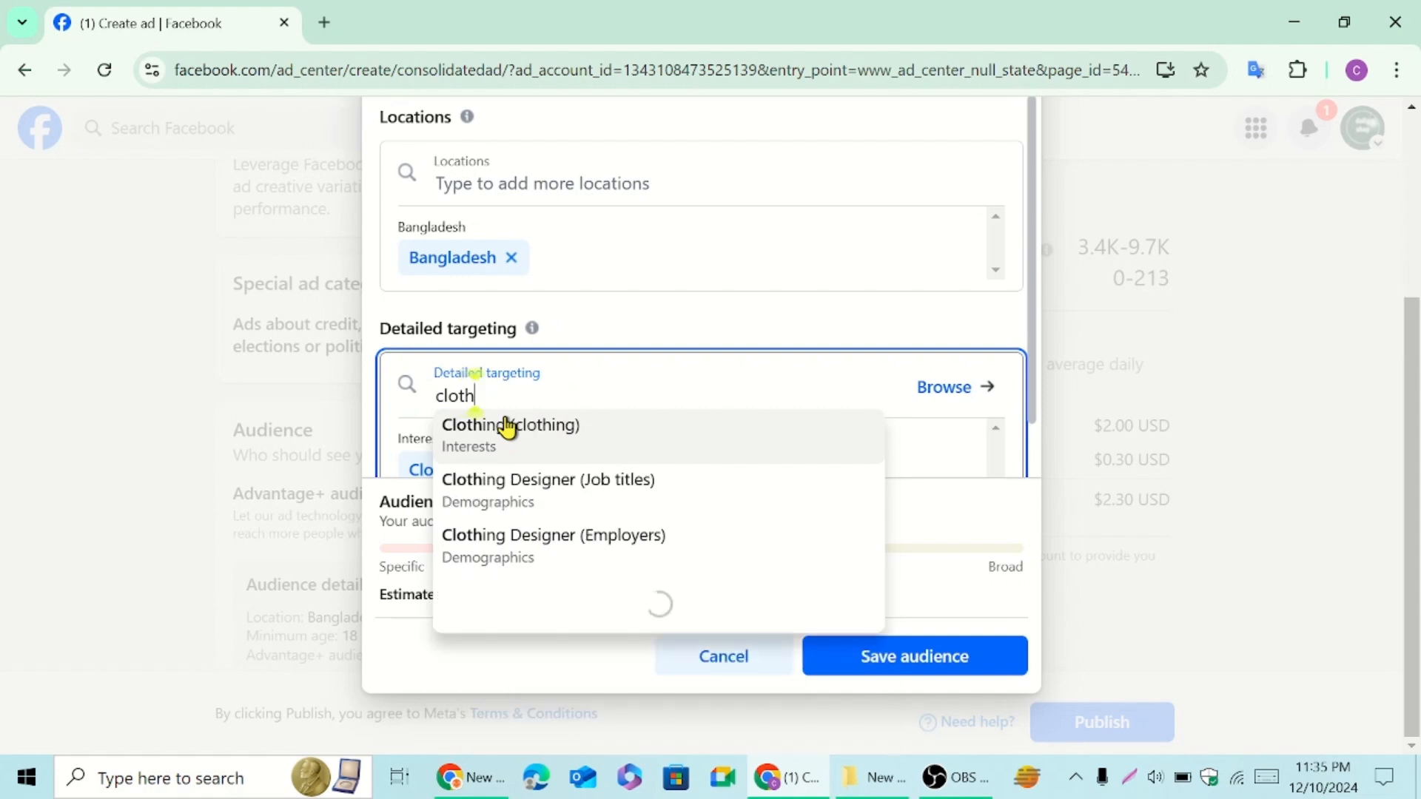
text(ing)
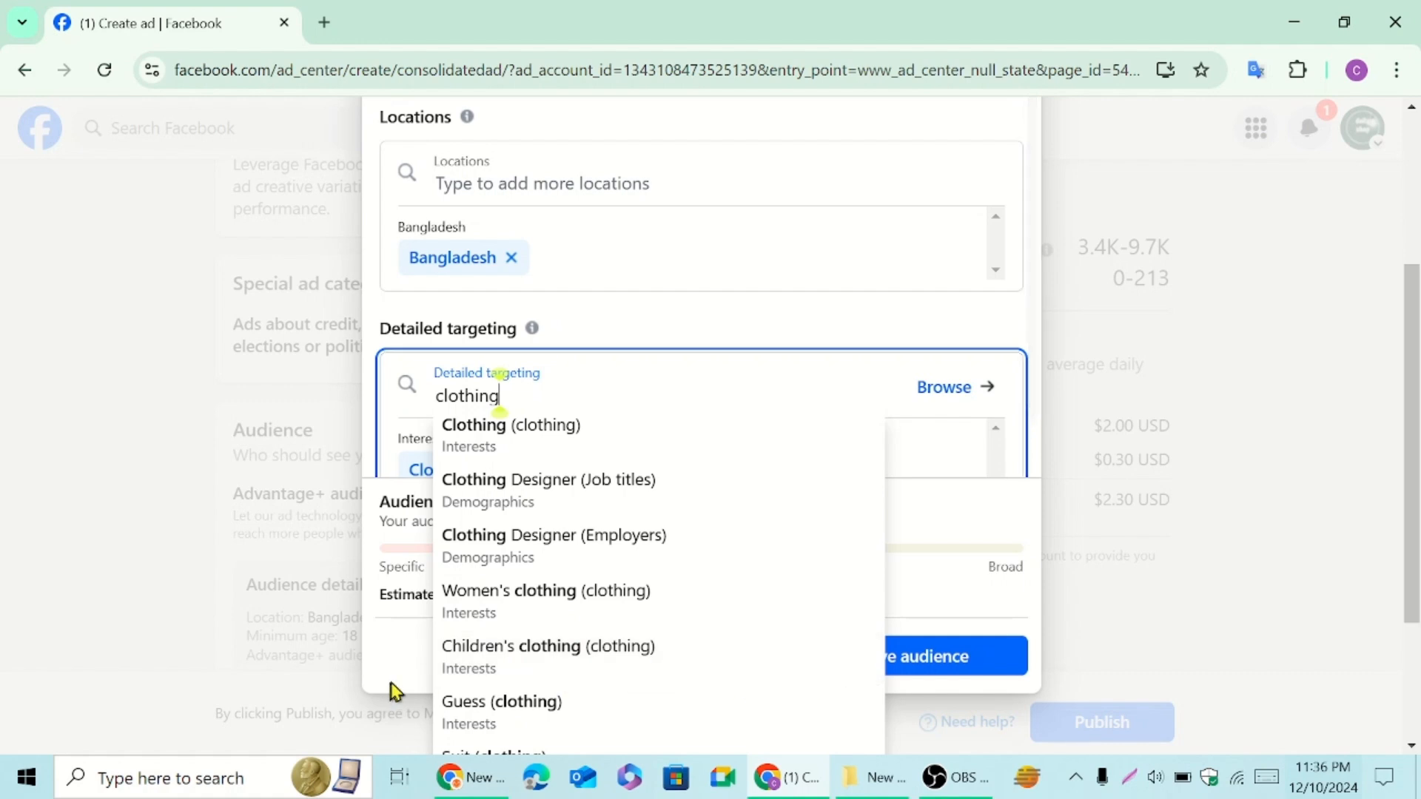
drag(1415, 415, 1414, 484)
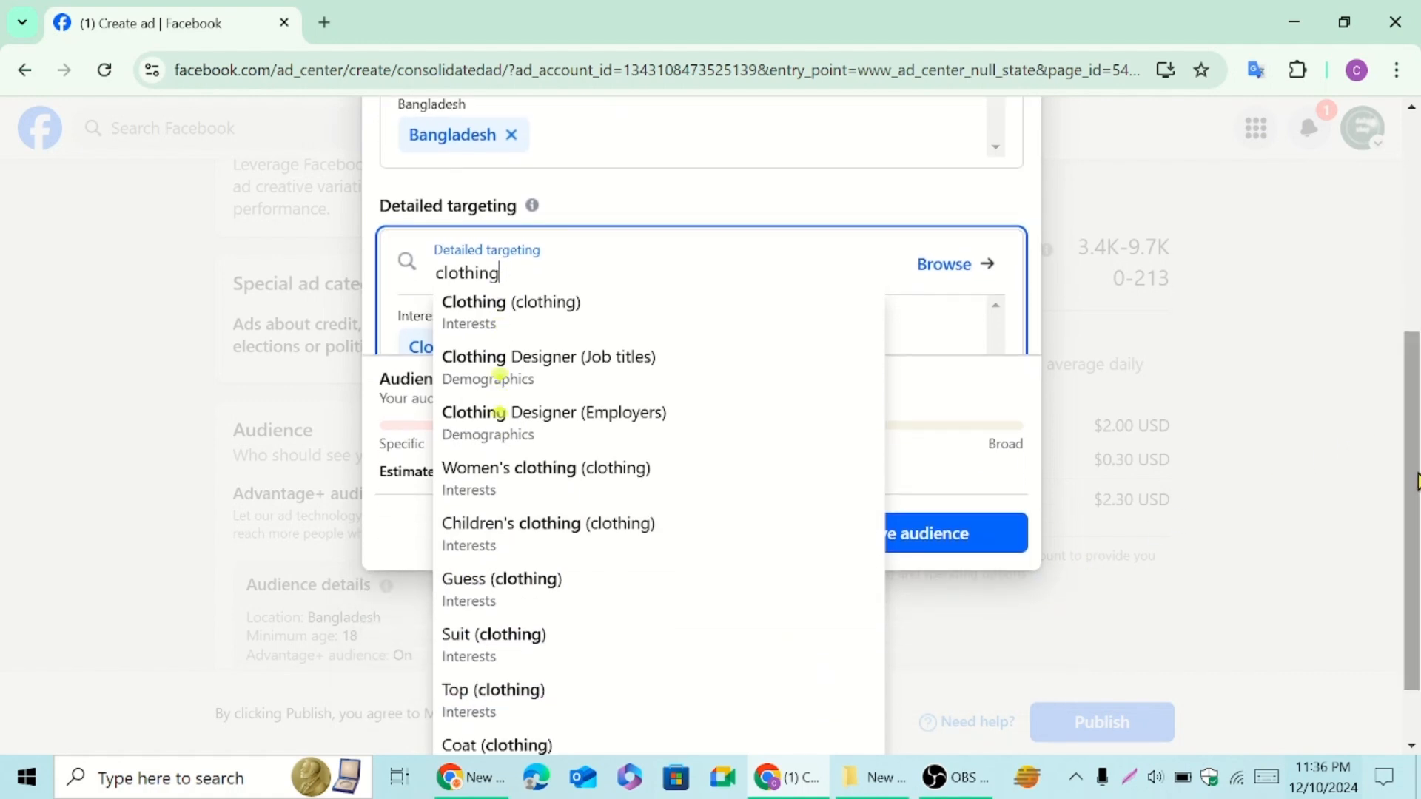
click(813, 217)
Save the edited Advantage+ audience.
scroll(641, 419, down, 2)
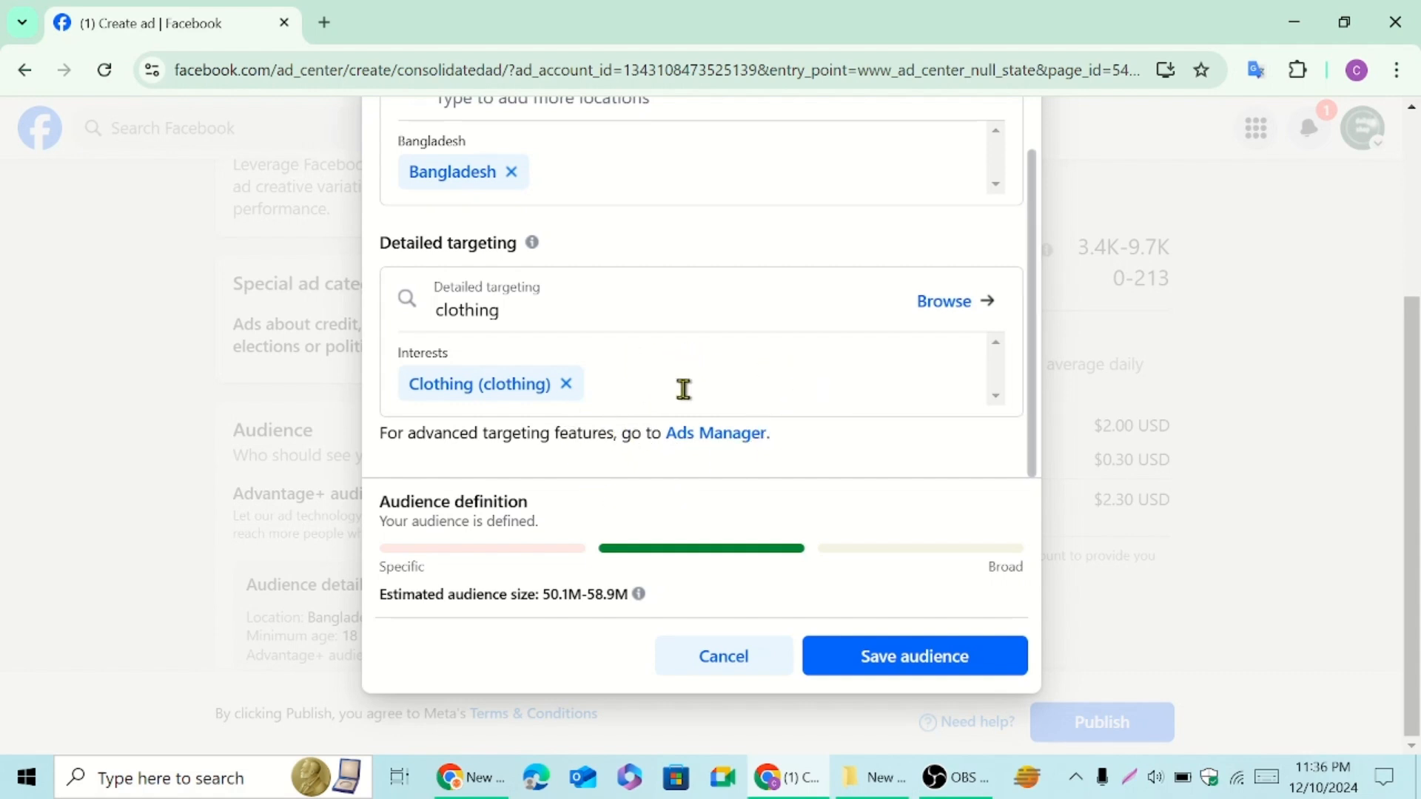
scroll(1406, 533, up, 1)
click(919, 666)
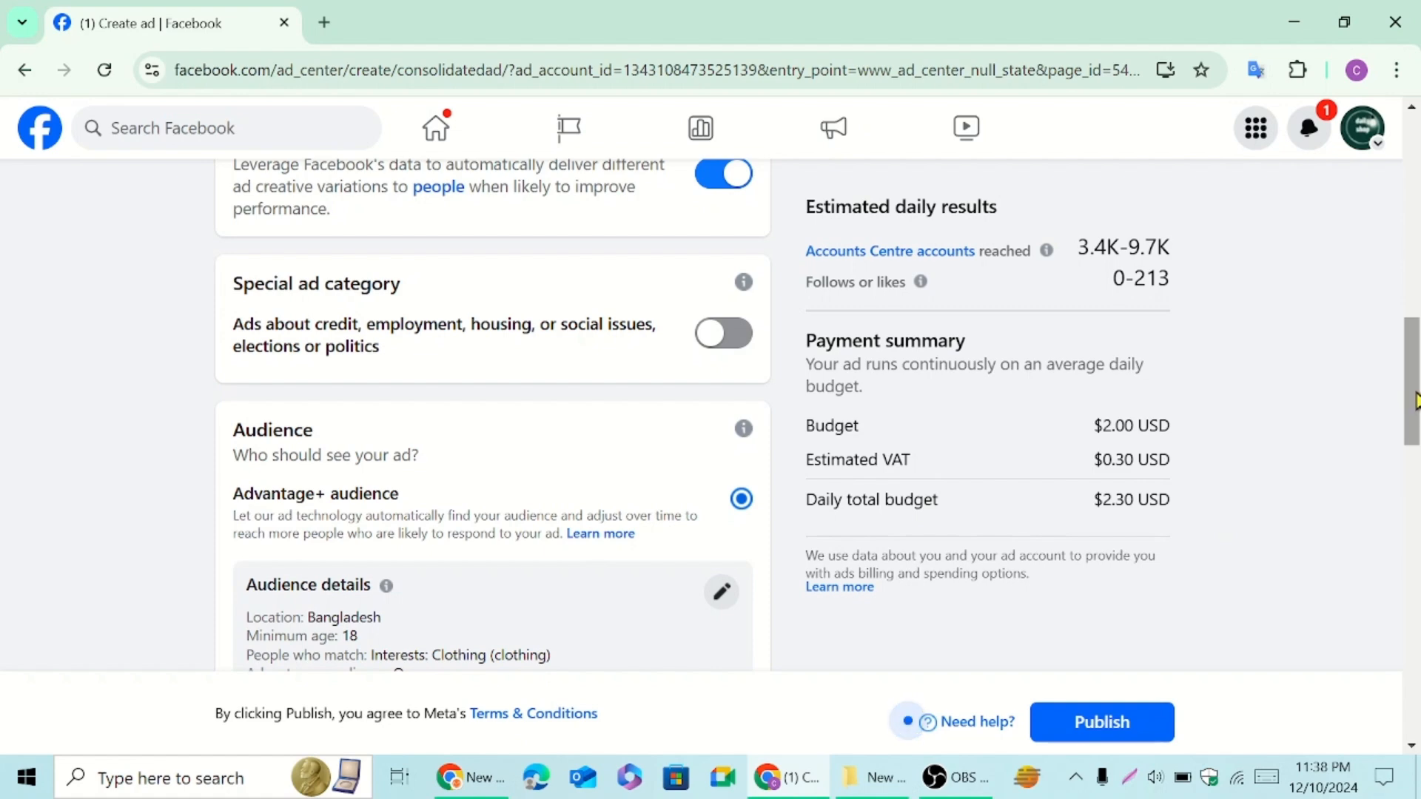
Set the ad to end after 7 days and keep the daily budget at $2.00.
scroll(1414, 430, down, 2)
drag(1413, 429, 1414, 539)
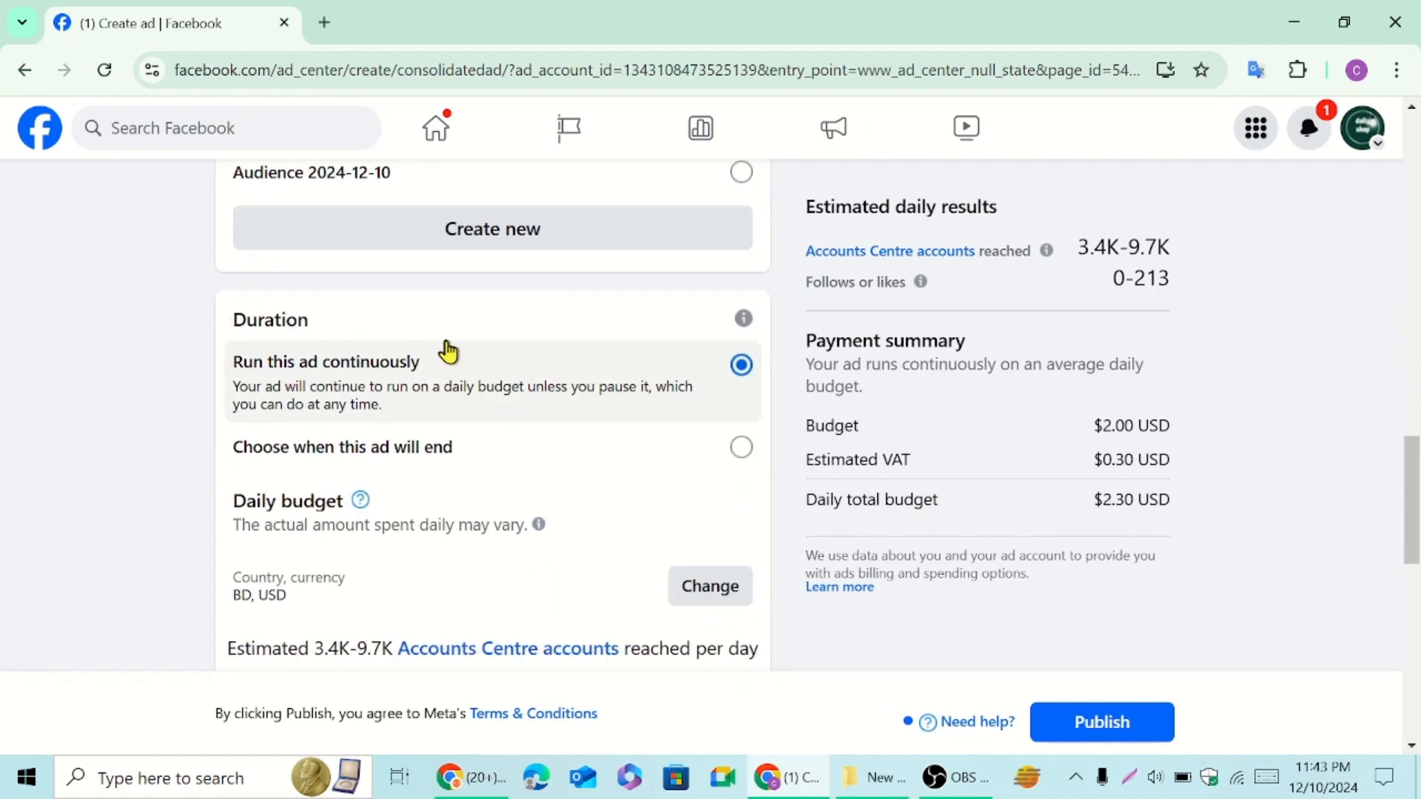
click(740, 452)
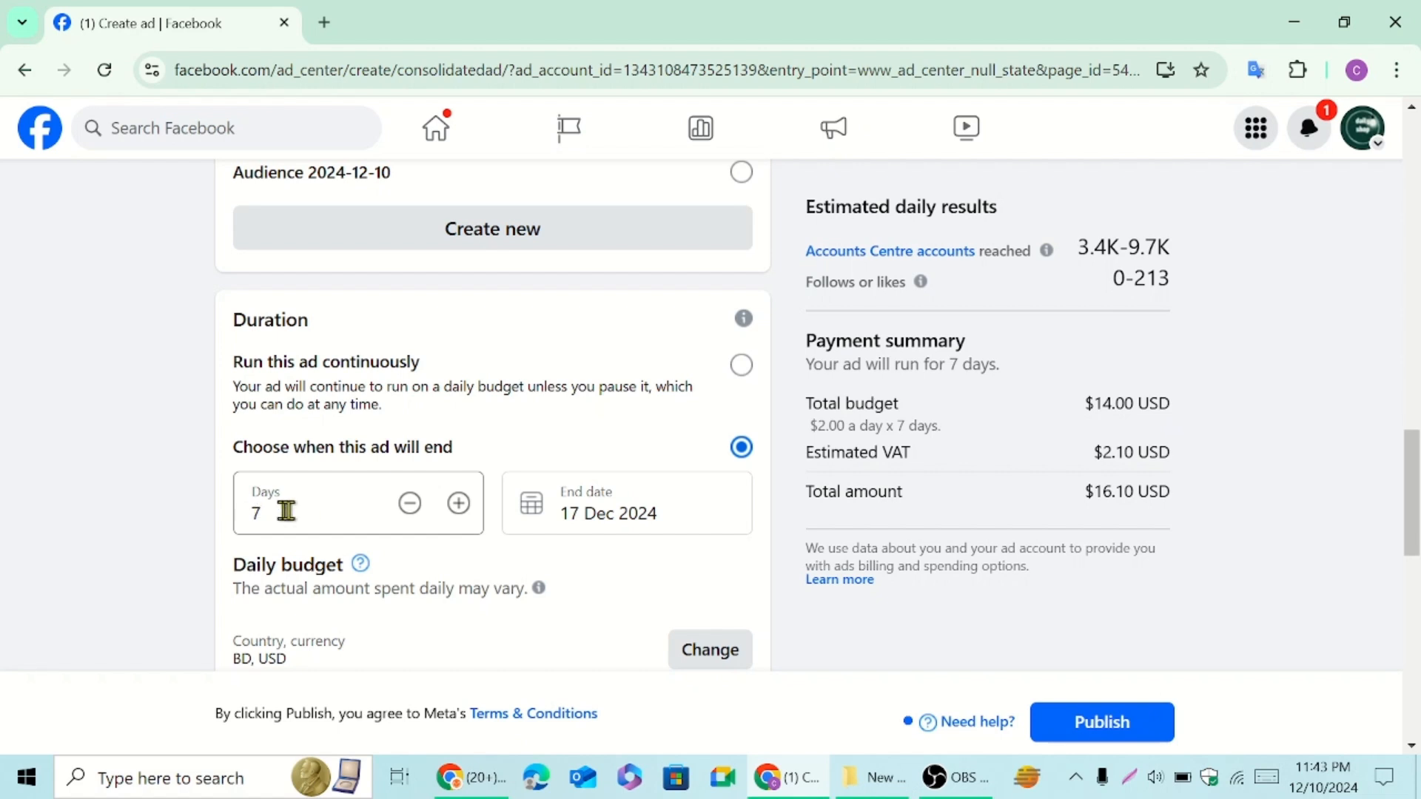
click(293, 512)
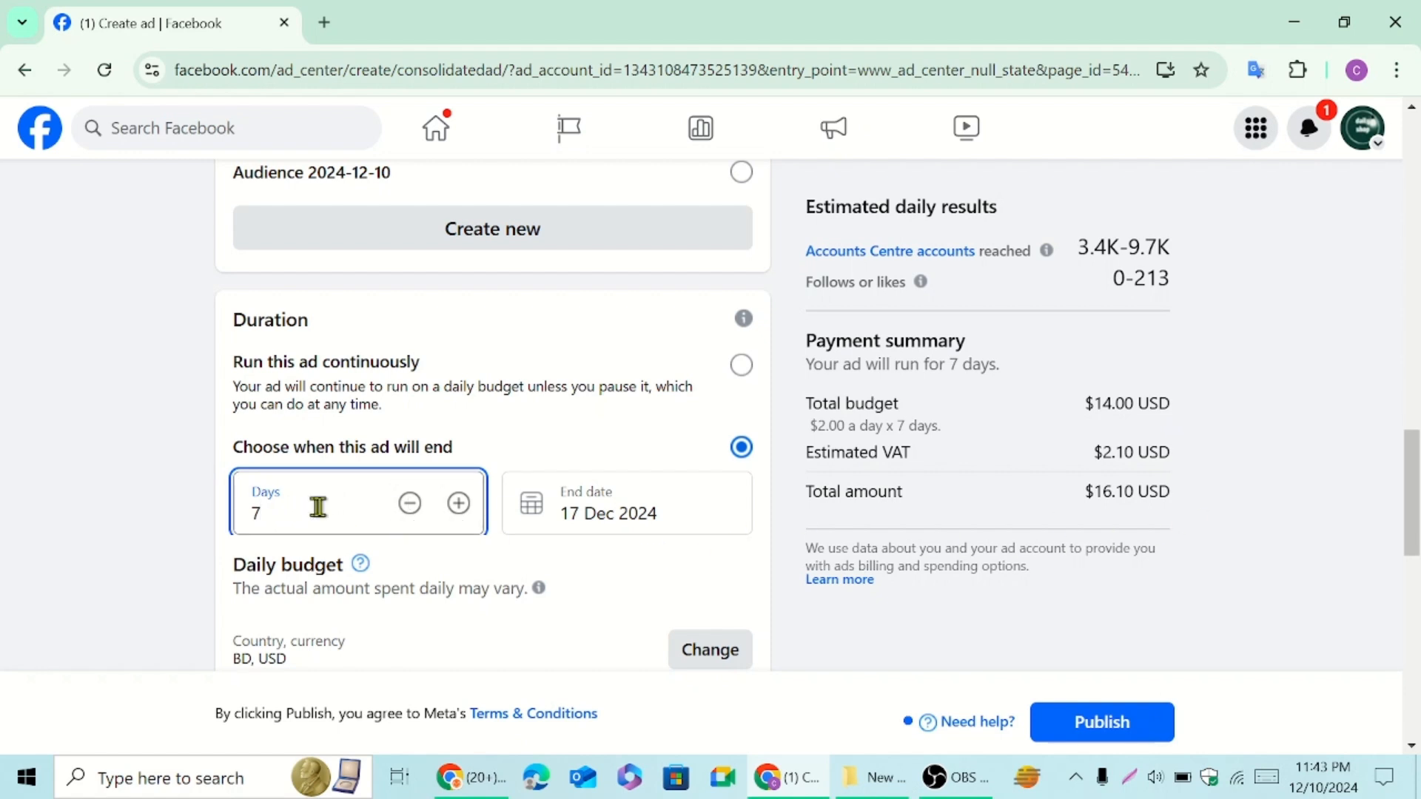
drag(1411, 476, 1411, 516)
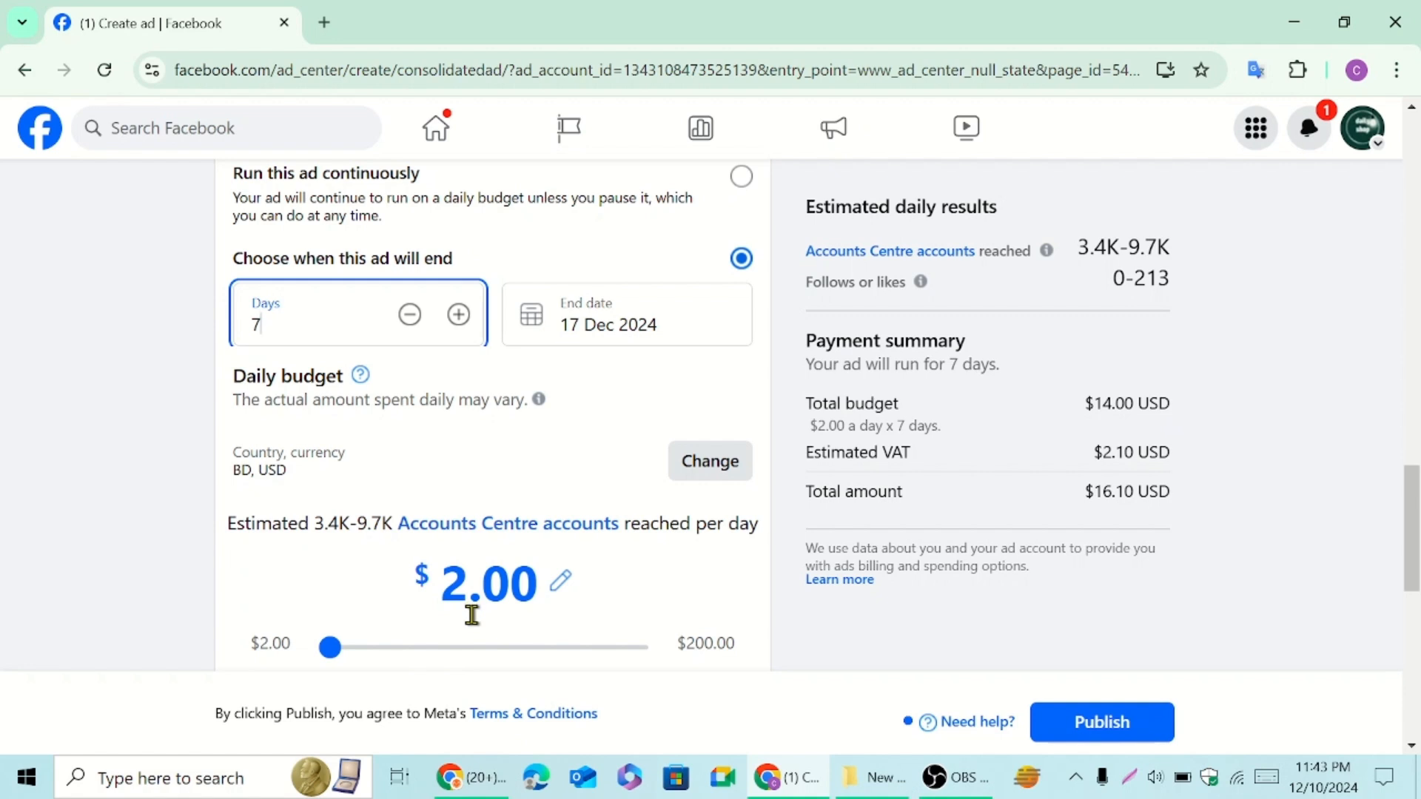
drag(336, 657, 326, 659)
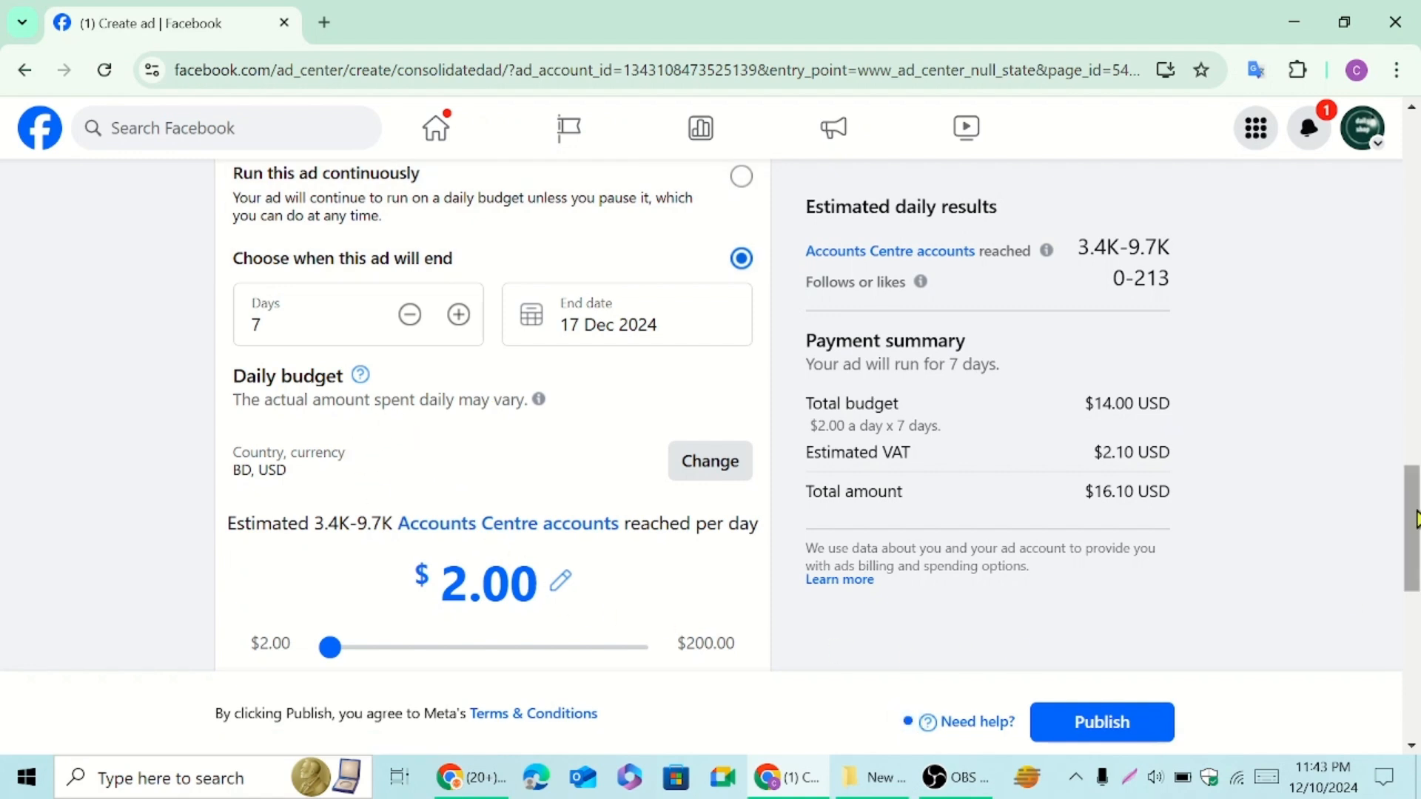
Examine the ad's Placements, Meta pixel and payment method sections along with the payment summary.
drag(1415, 518, 1415, 584)
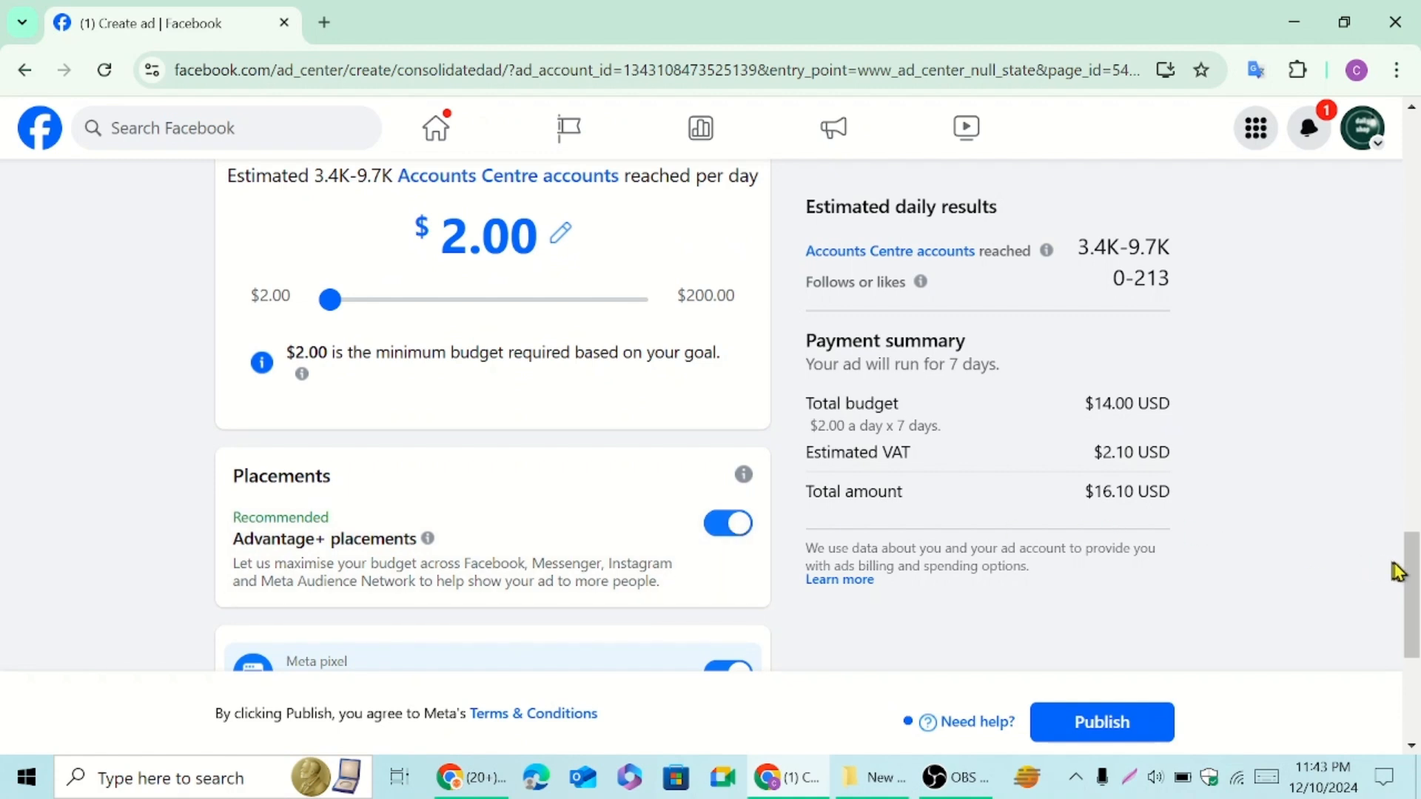
drag(1410, 571, 1408, 621)
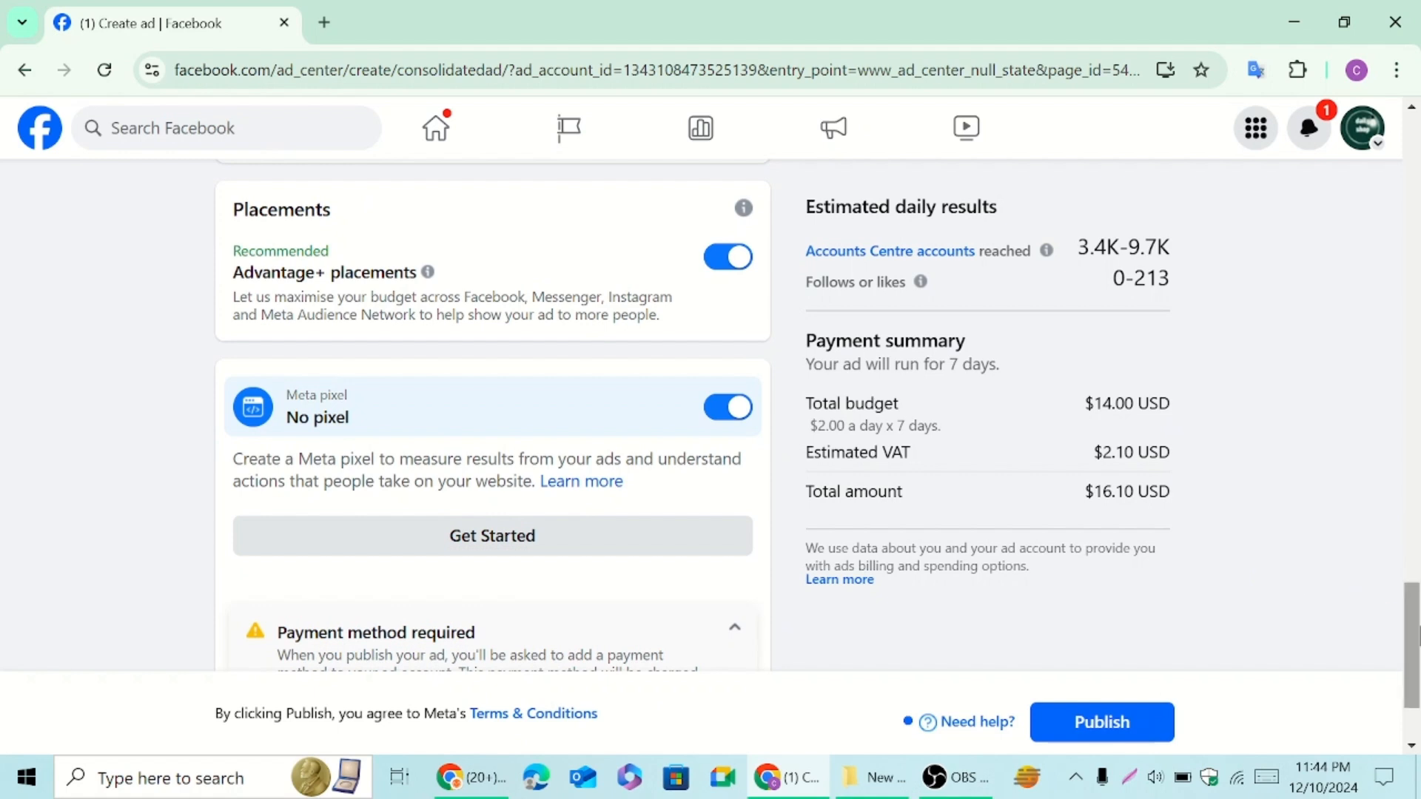
drag(1414, 624, 1410, 659)
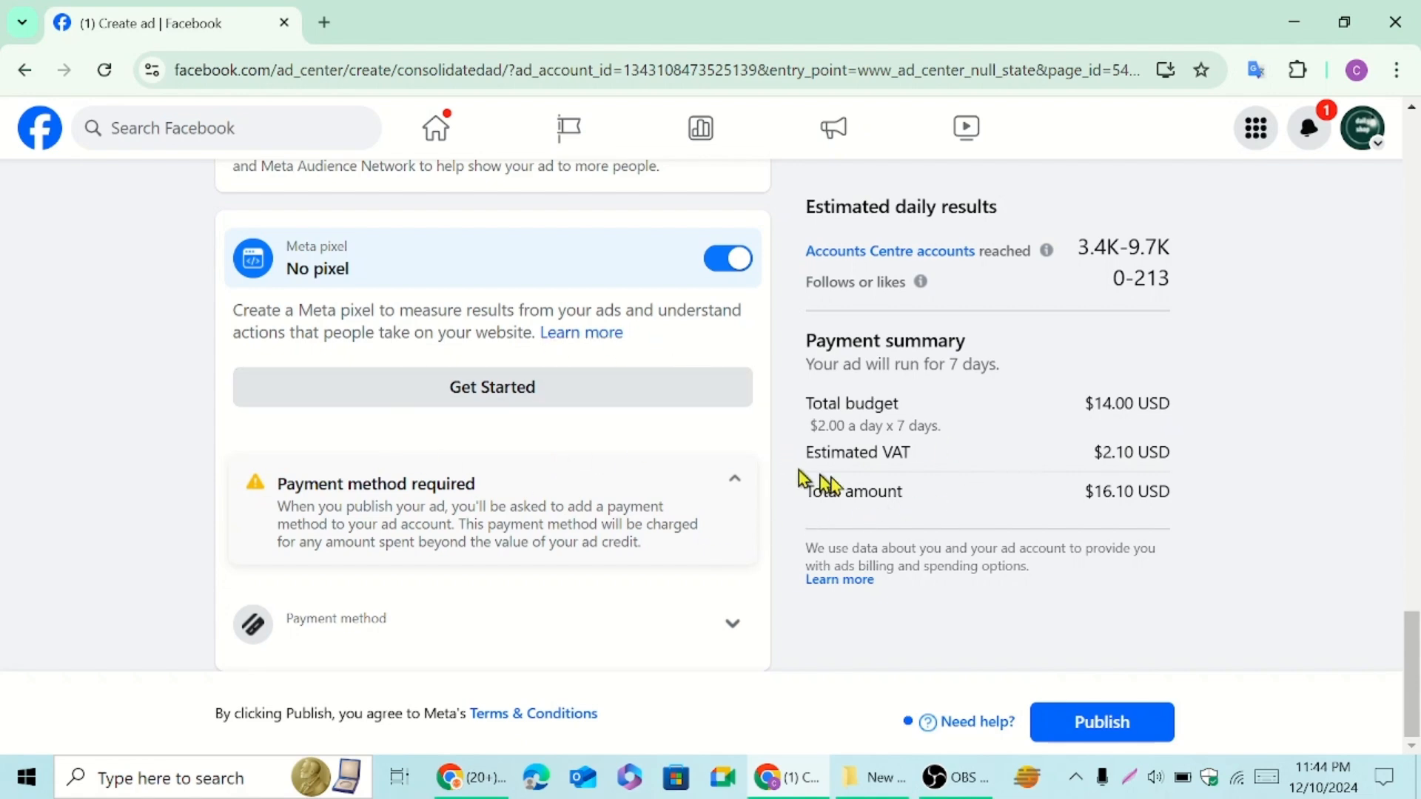
mouse_move(1412, 682)
mouse_down()
mouse_move(1394, 419)
mouse_move(1419, 679)
mouse_up()
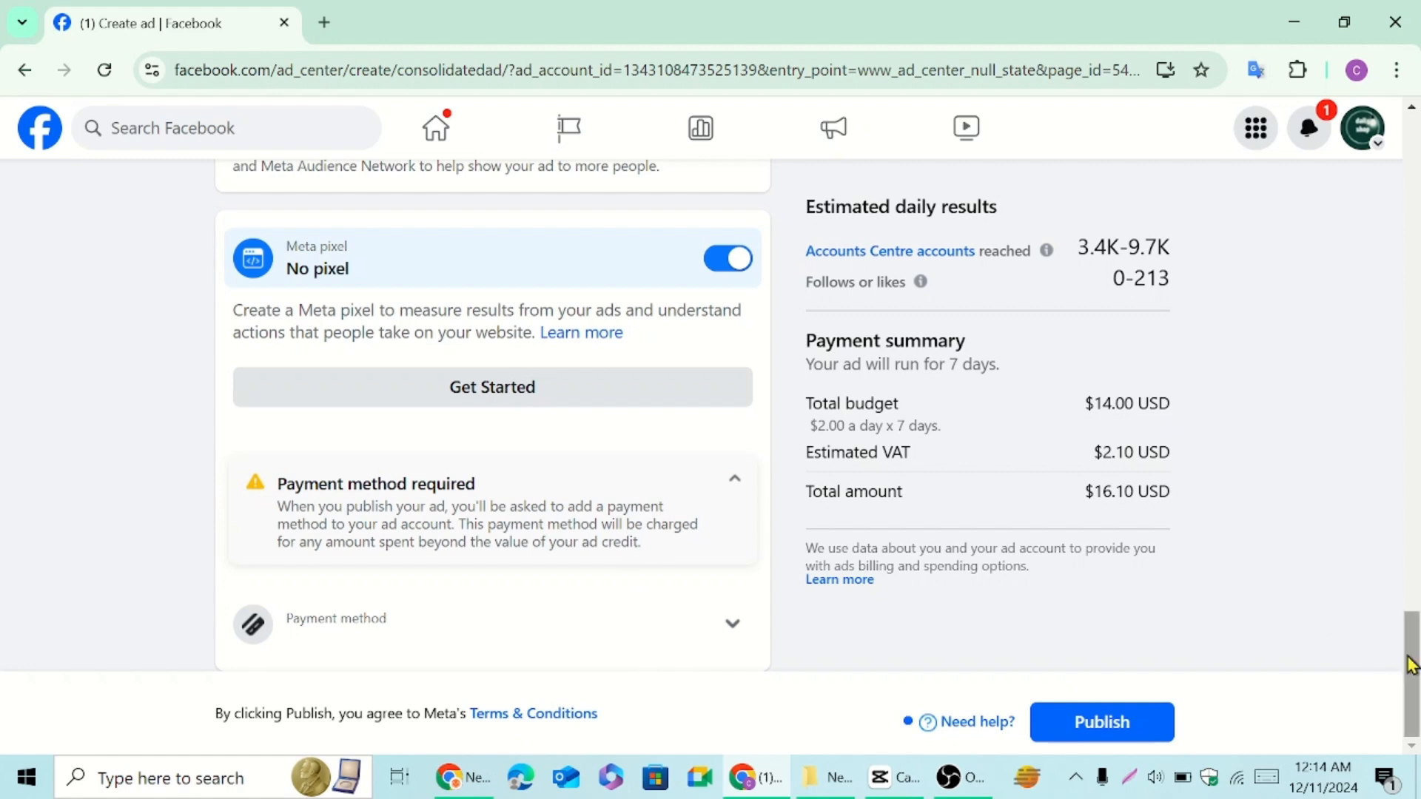
mouse_move(1416, 669)
mouse_down()
mouse_move(1418, 608)
mouse_move(1419, 685)
mouse_up()
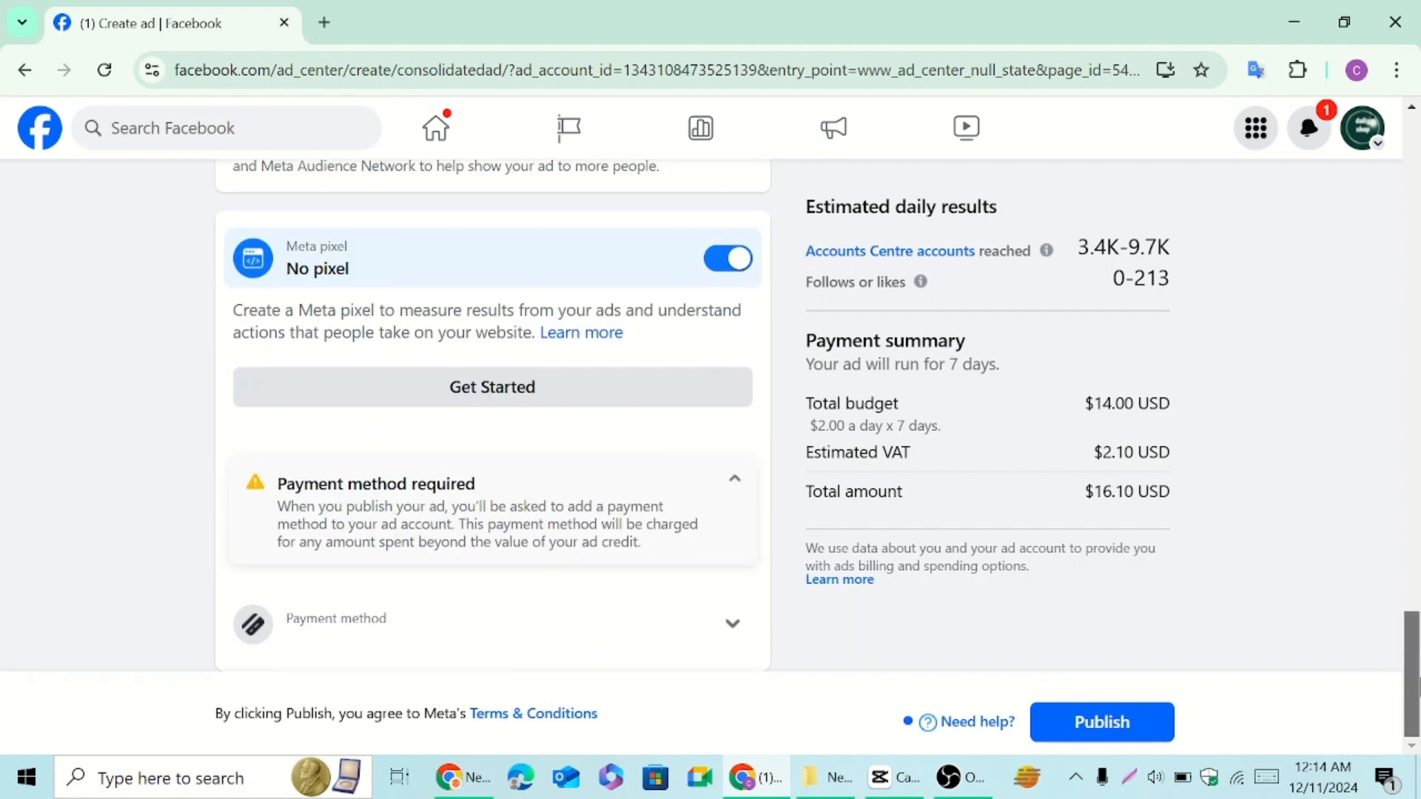
Review the whole ad setup, from goal, creative and button label through audience, duration, budget, placements and Meta pixel.
drag(1418, 685, 1413, 171)
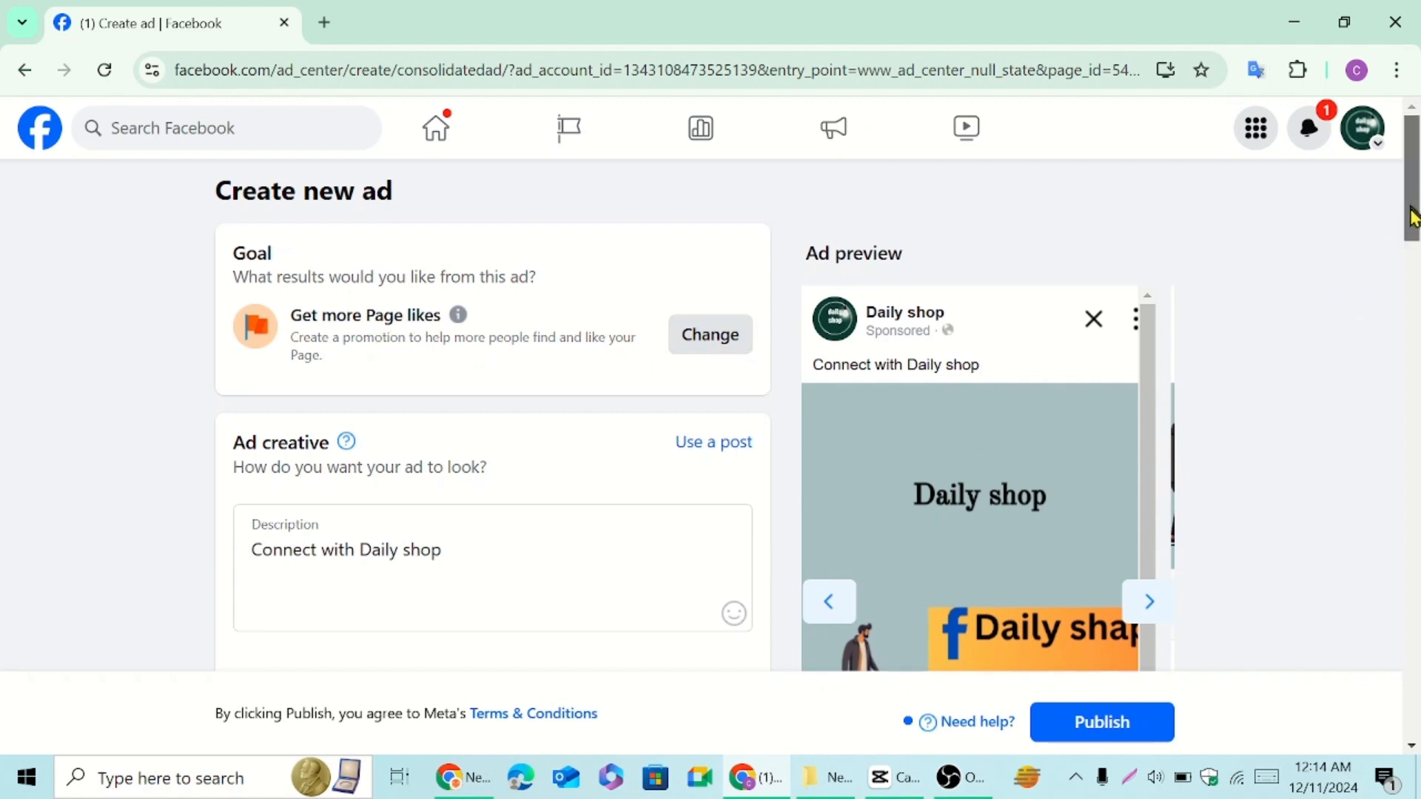
drag(1414, 213, 1413, 317)
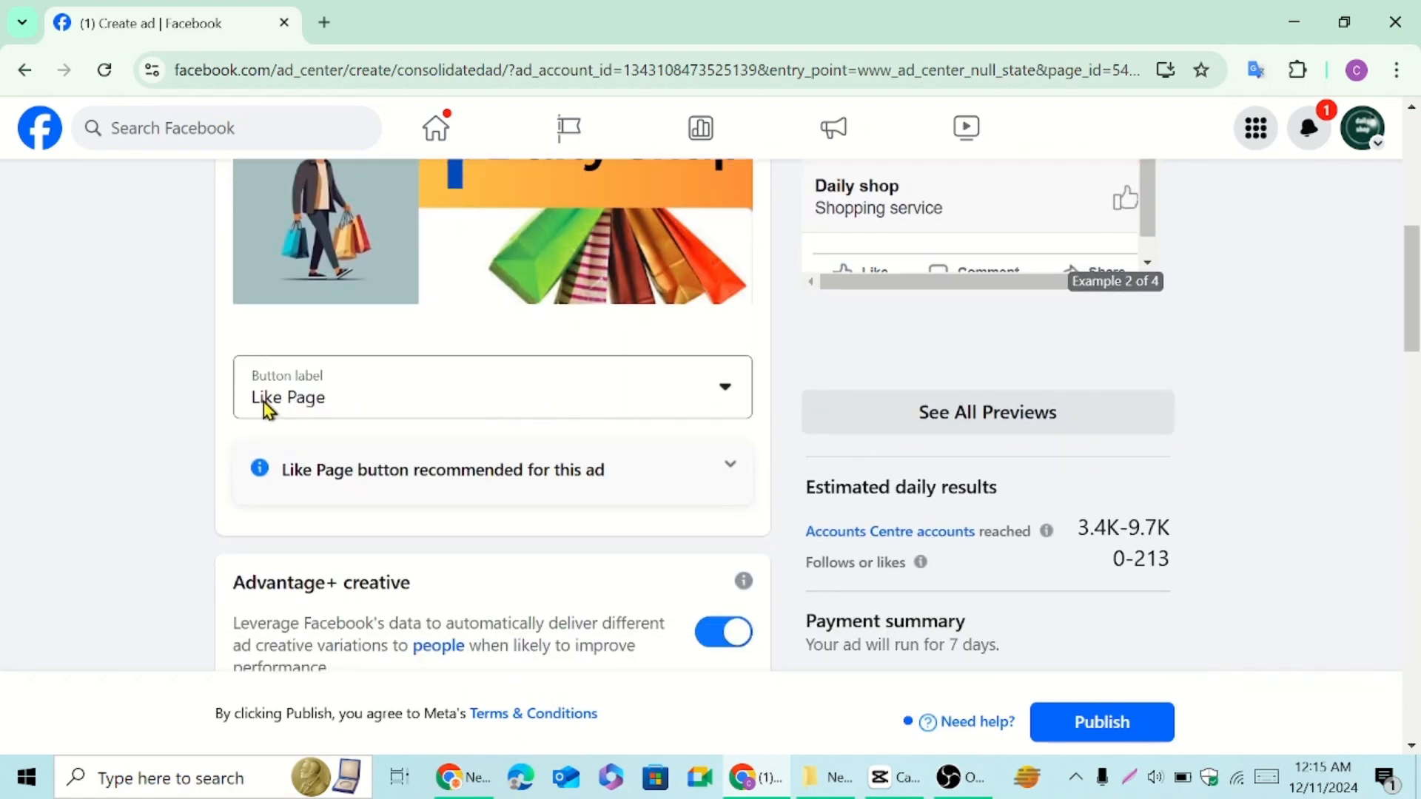
drag(1414, 317, 1414, 380)
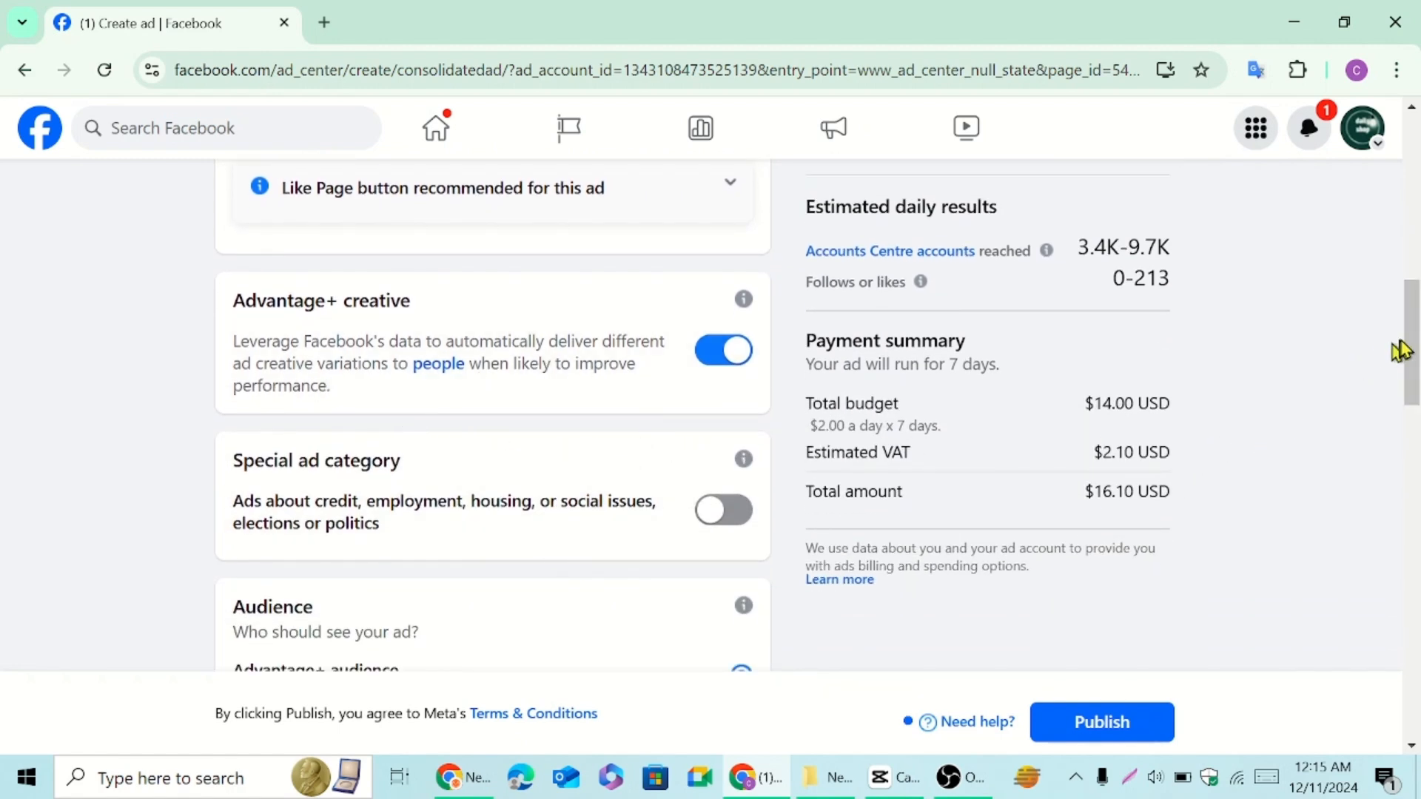
drag(1401, 350, 1411, 418)
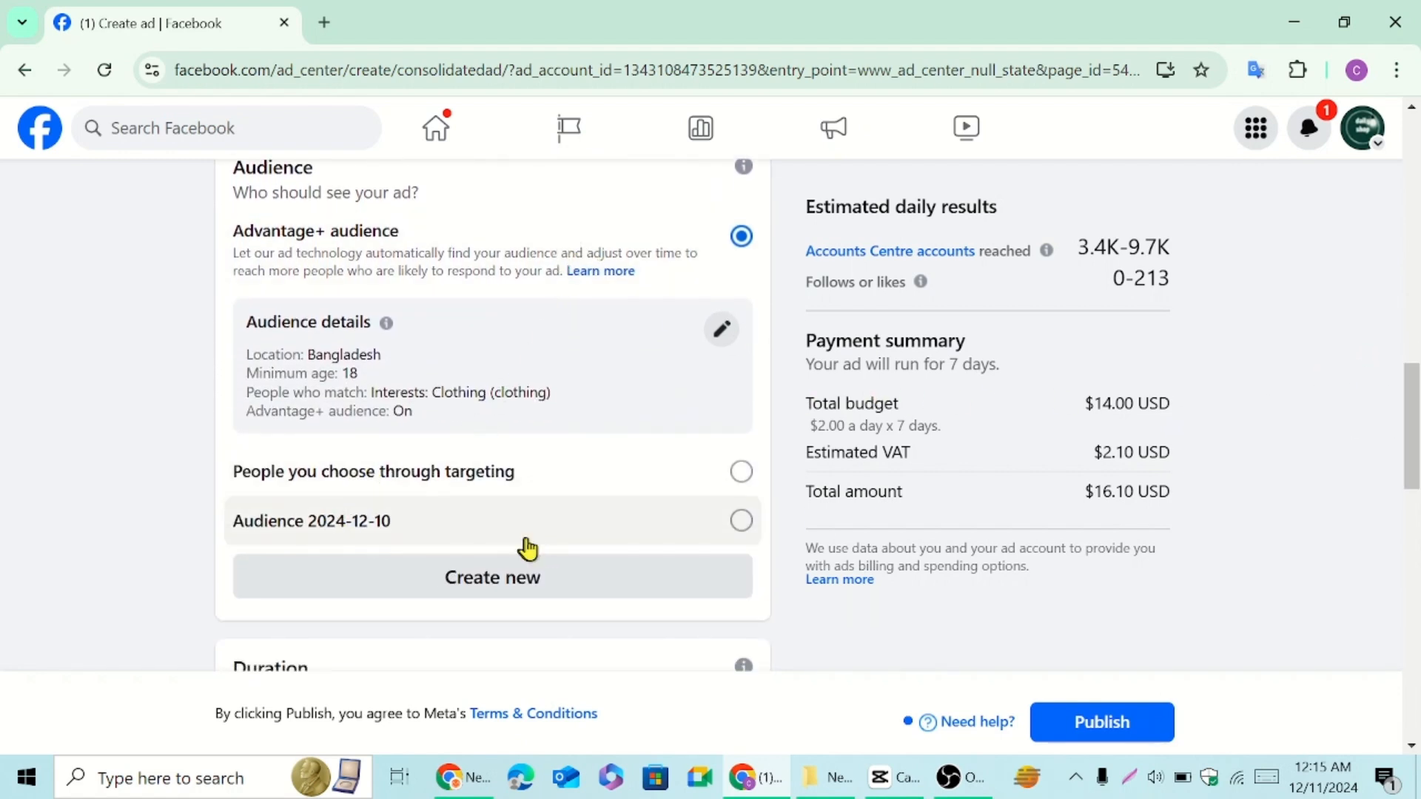
drag(1411, 380, 1411, 452)
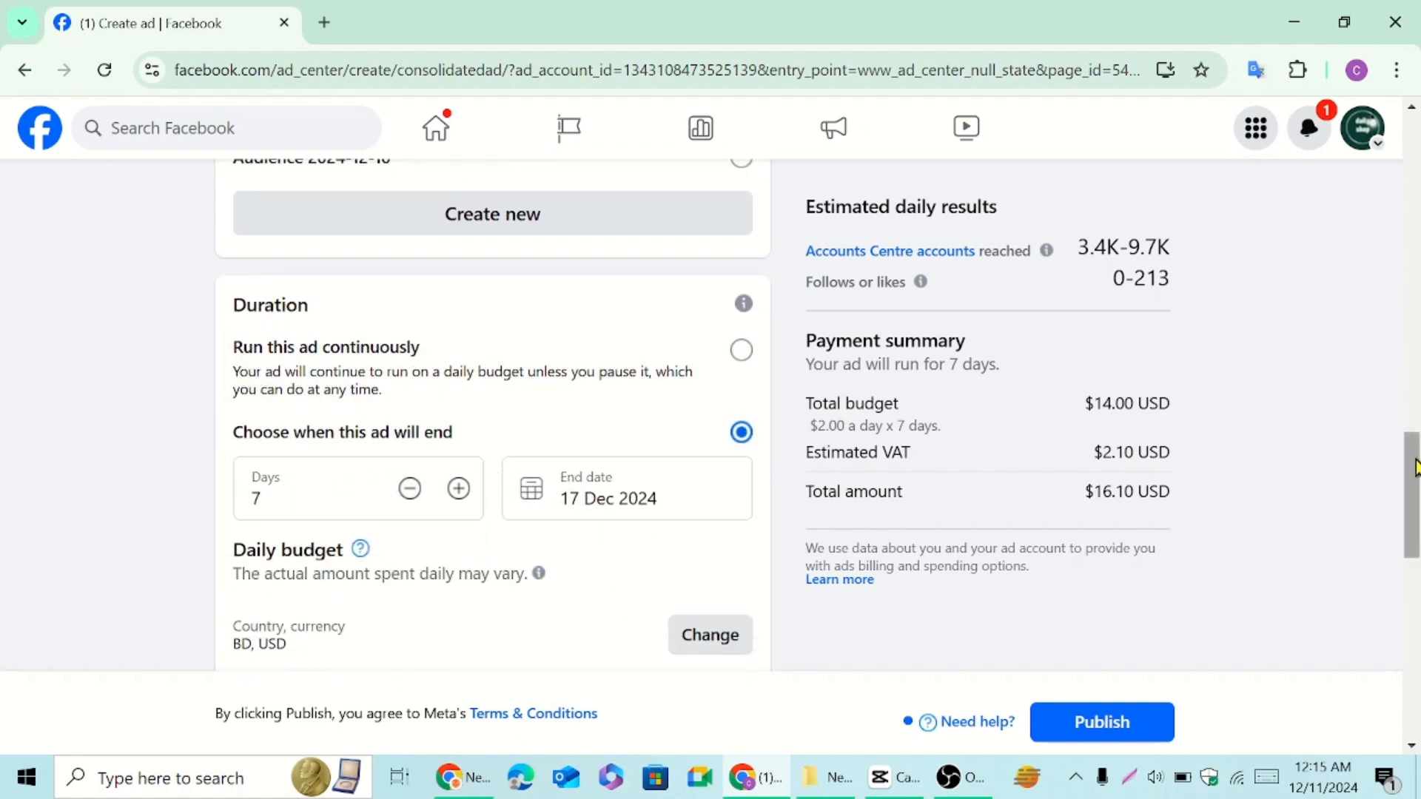
drag(1414, 463, 1410, 535)
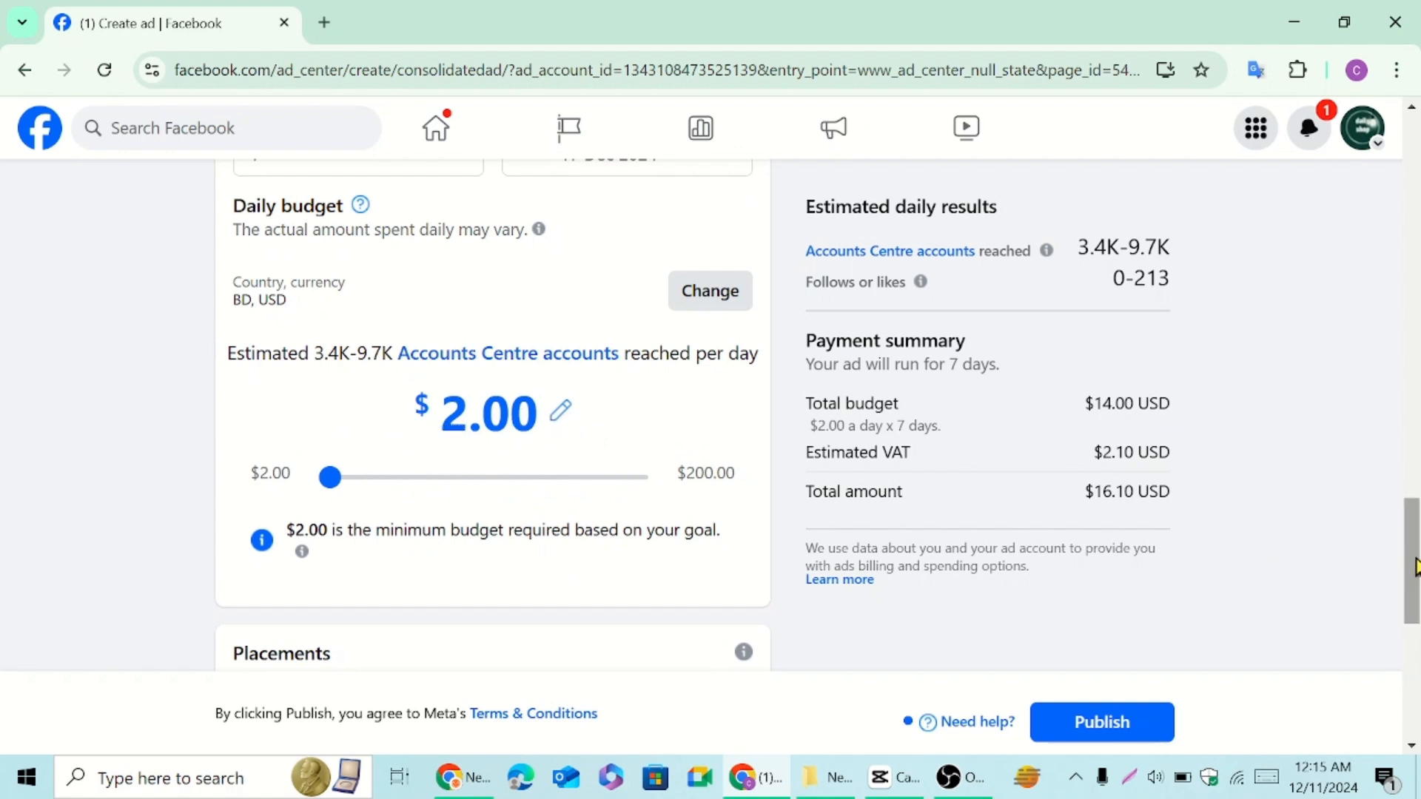
drag(1412, 566, 1411, 650)
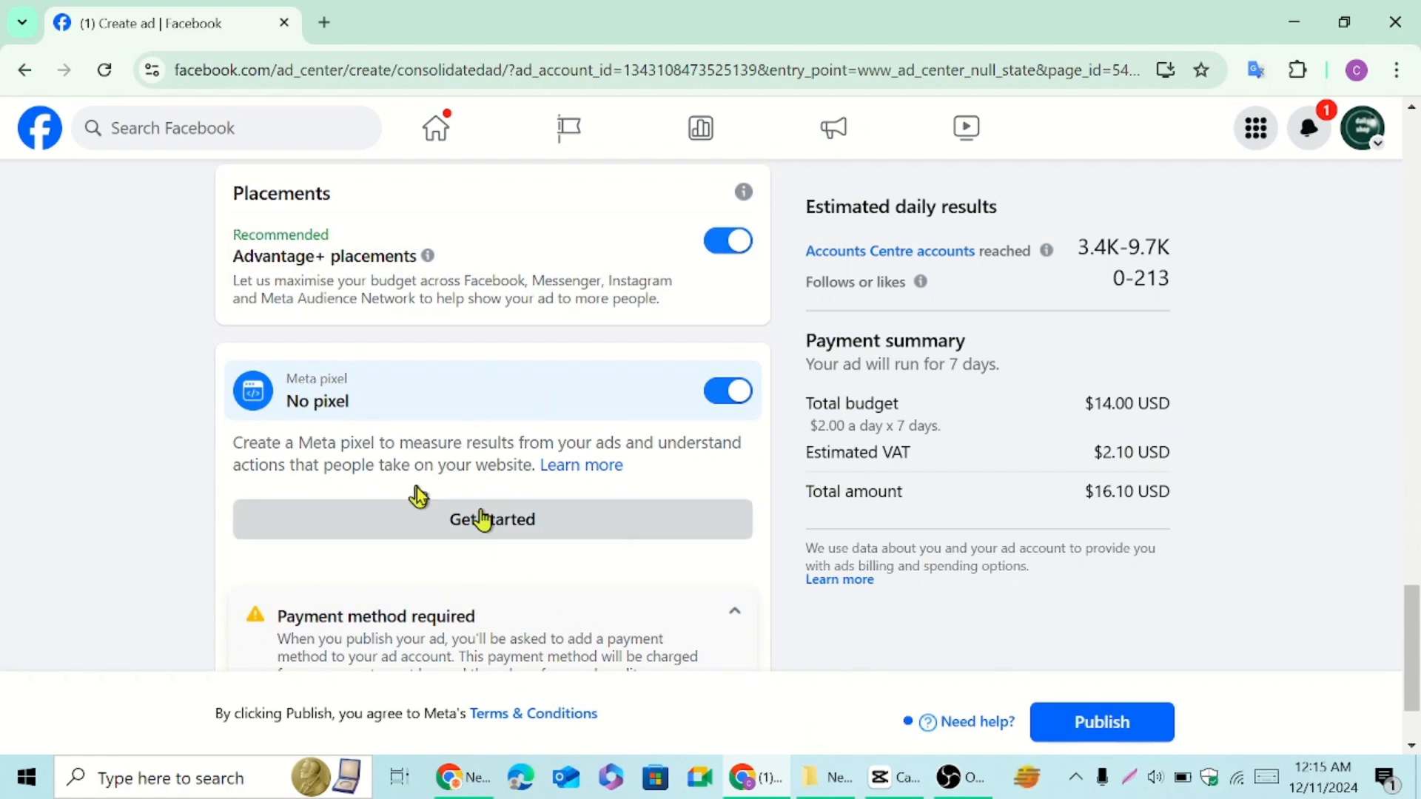
scroll(609, 416, up, 5)
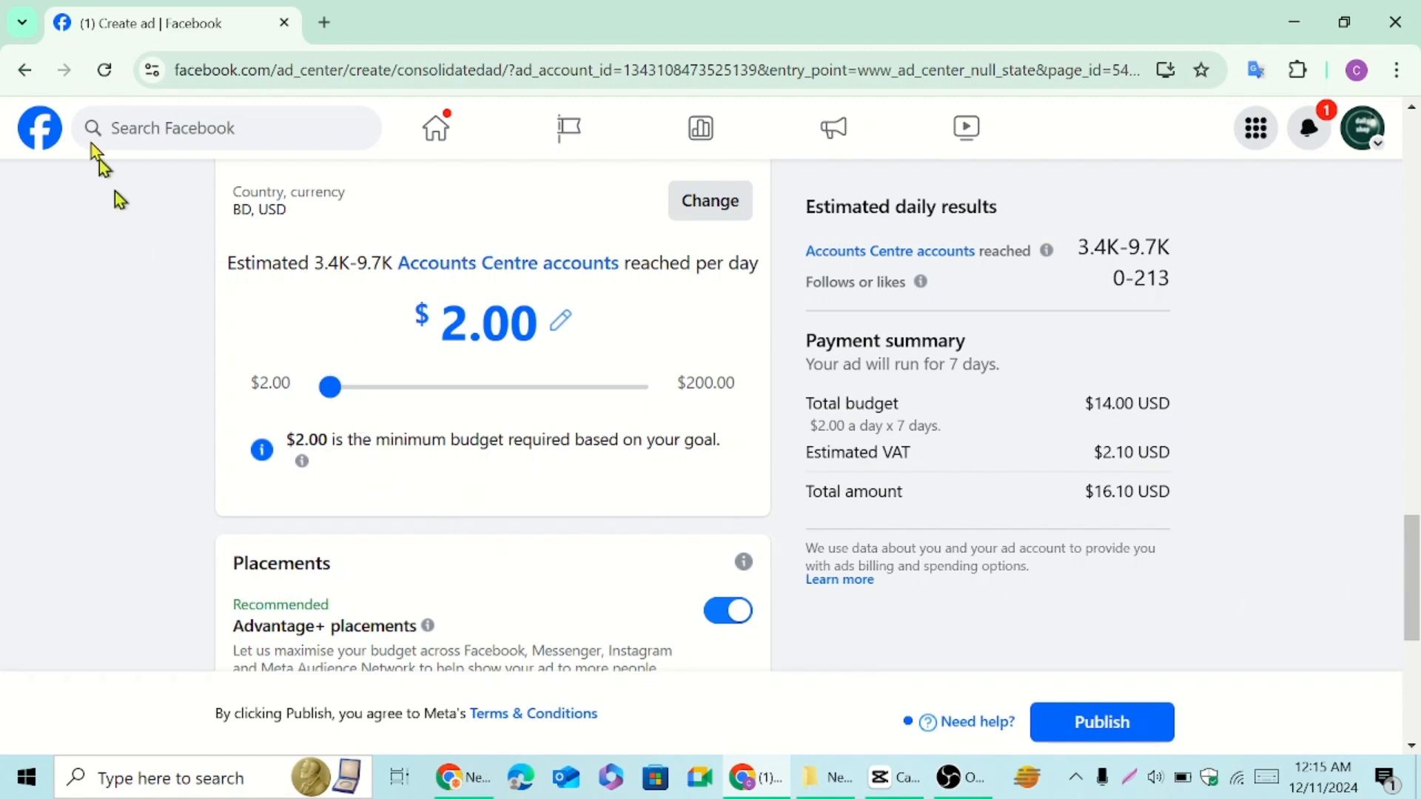
Leave the ad setup without publishing, return to the Daily shop page and view its content.
click(21, 74)
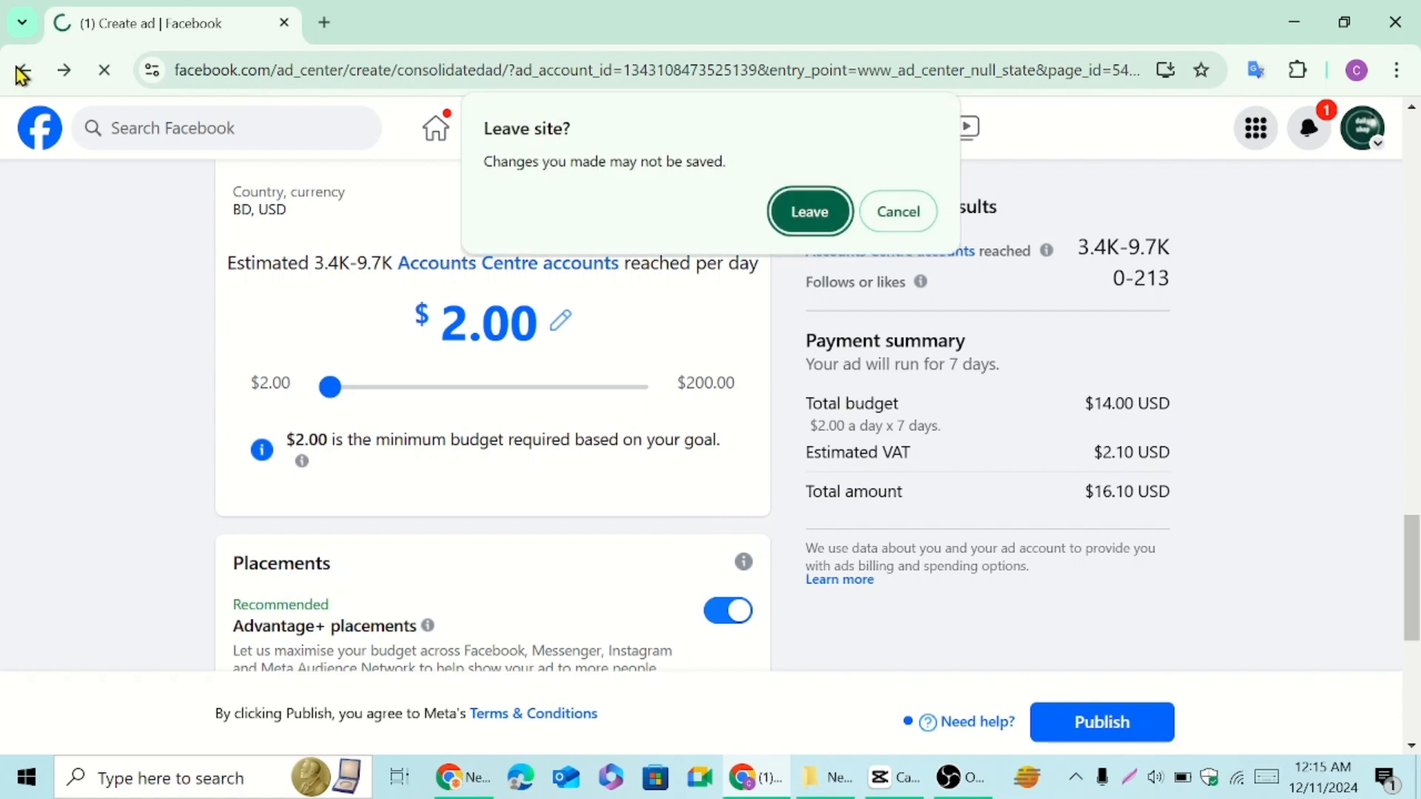
click(796, 212)
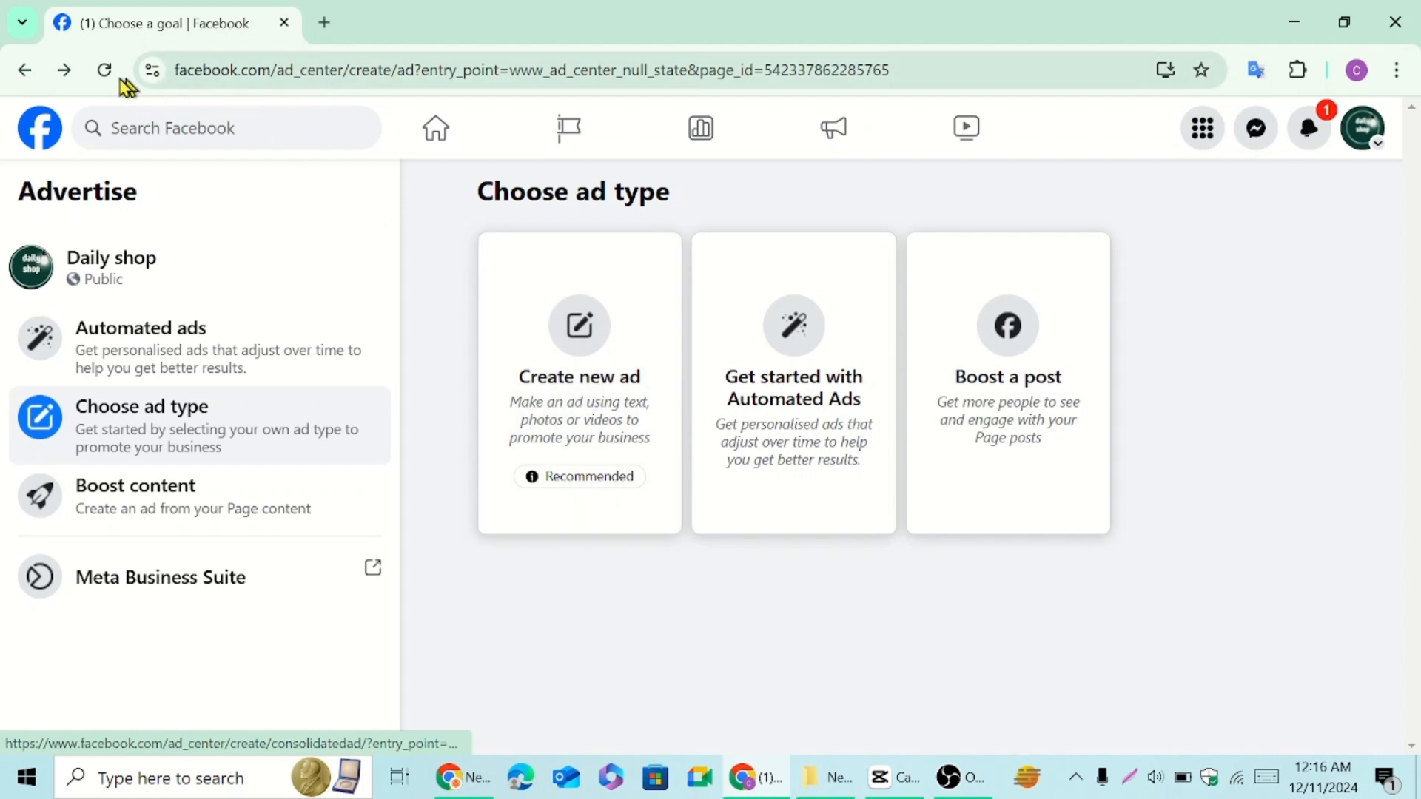
click(18, 70)
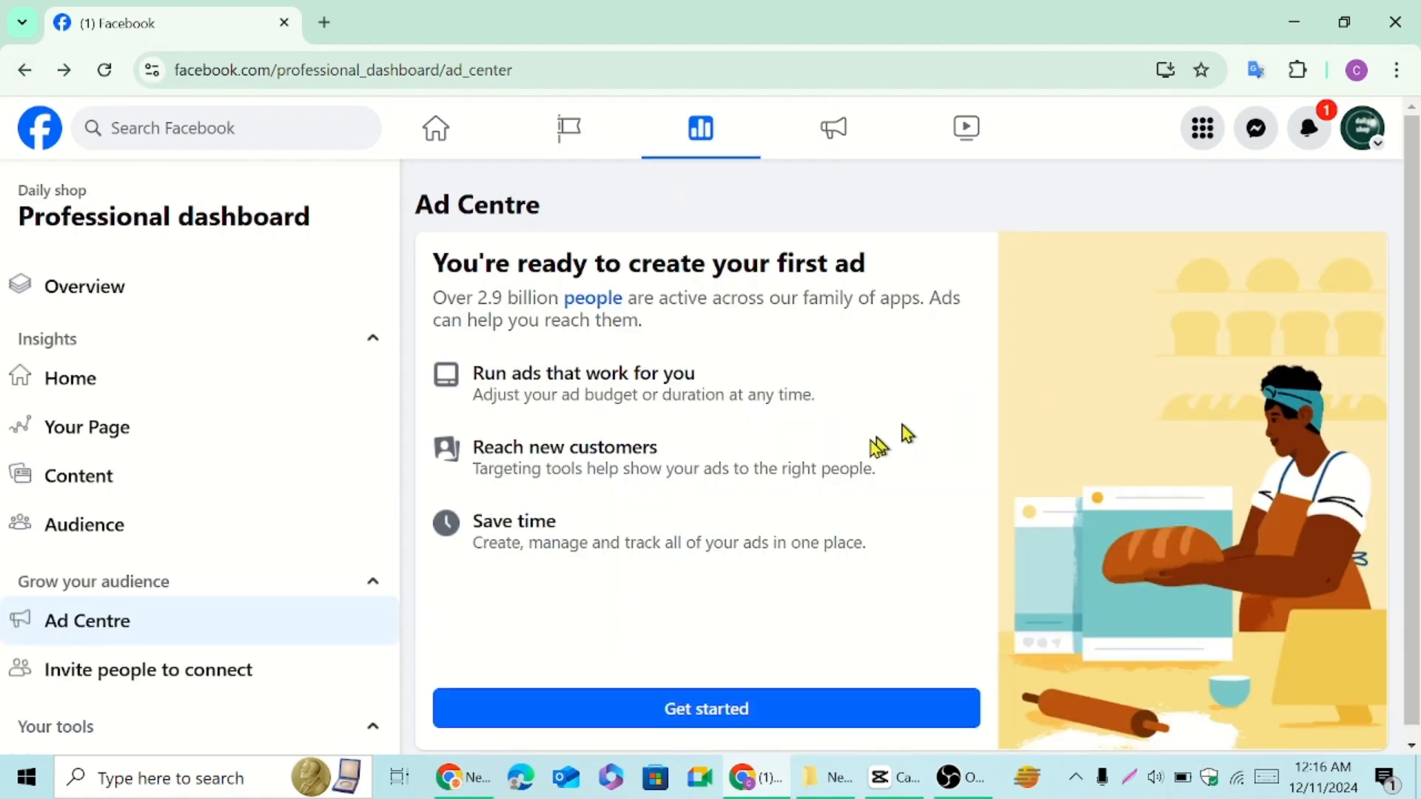
click(15, 80)
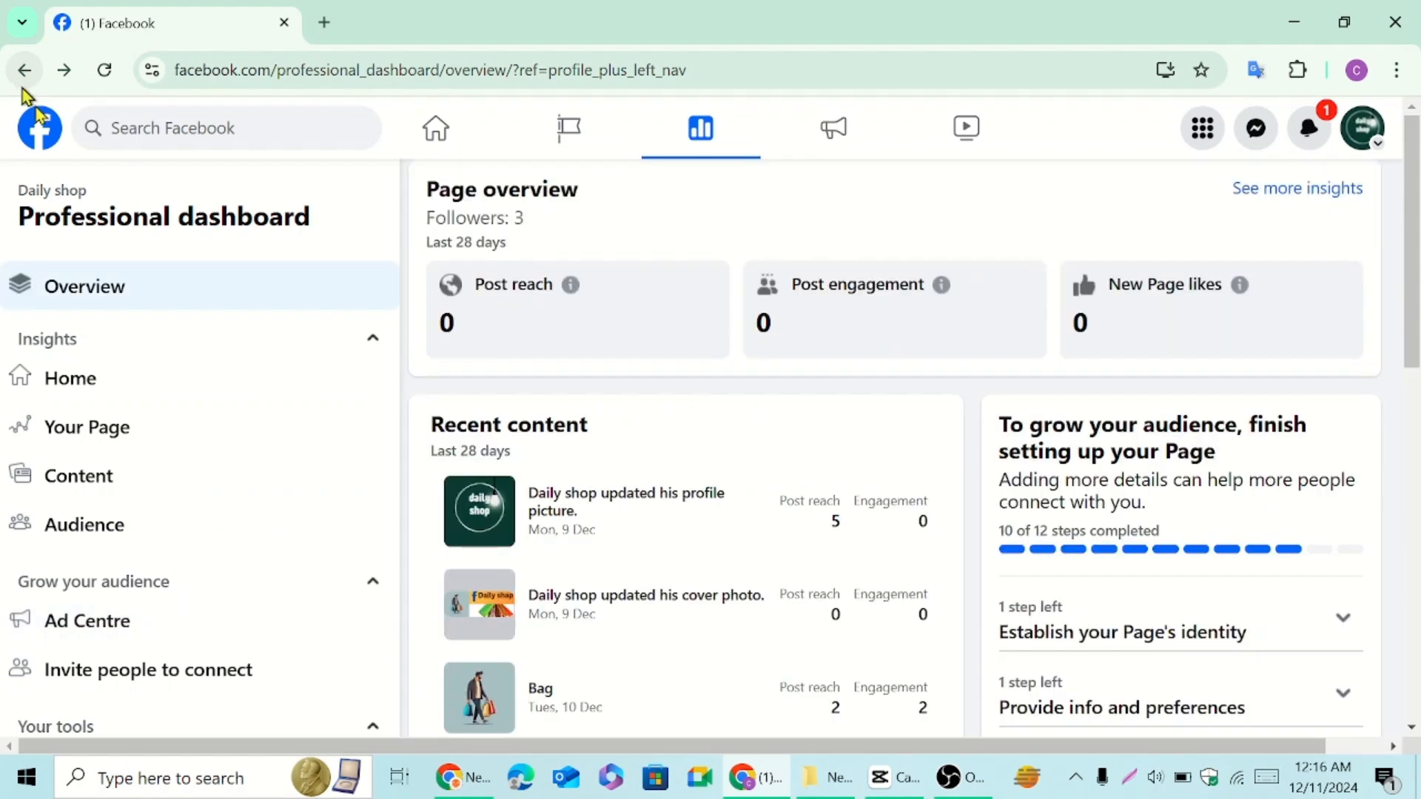
click(23, 74)
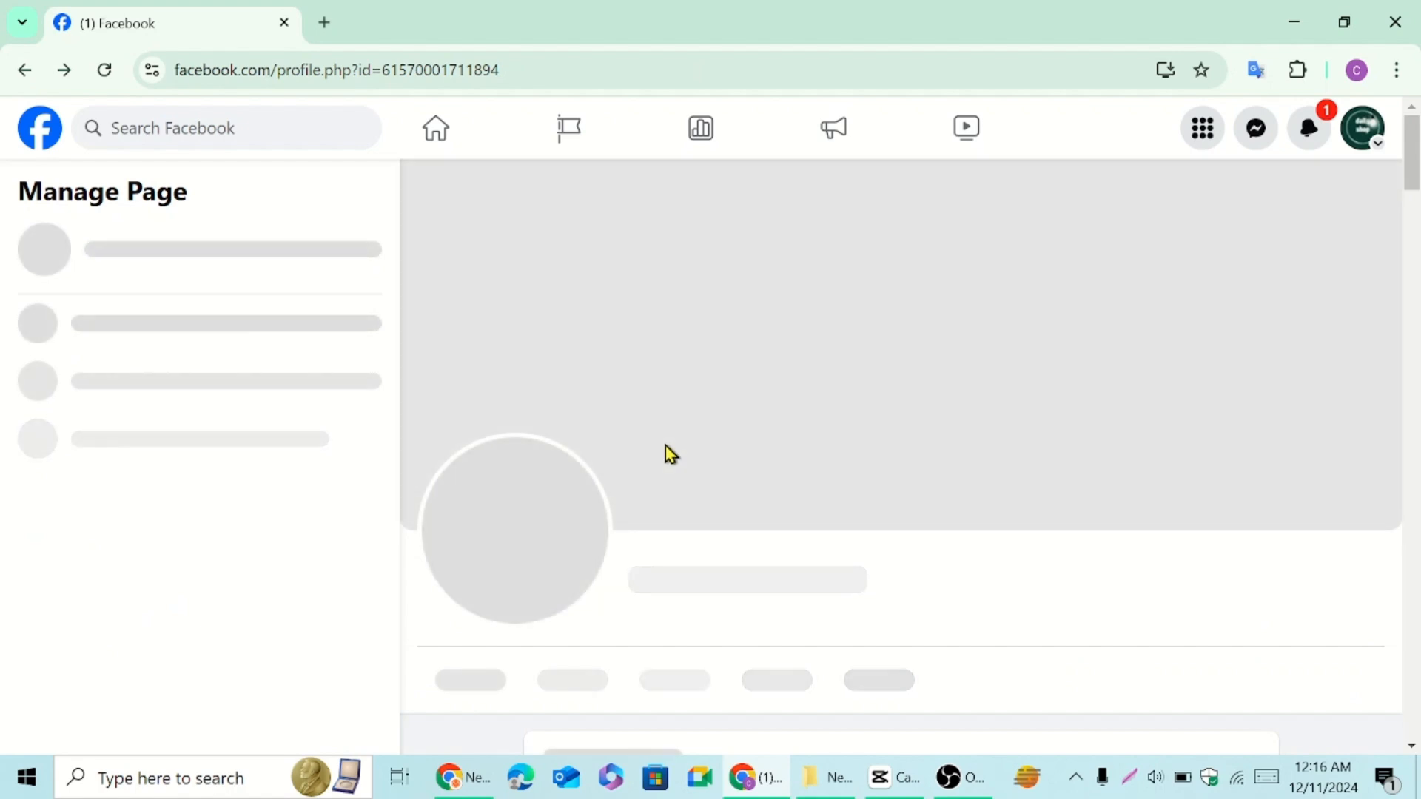
scroll(786, 441, down, 10)
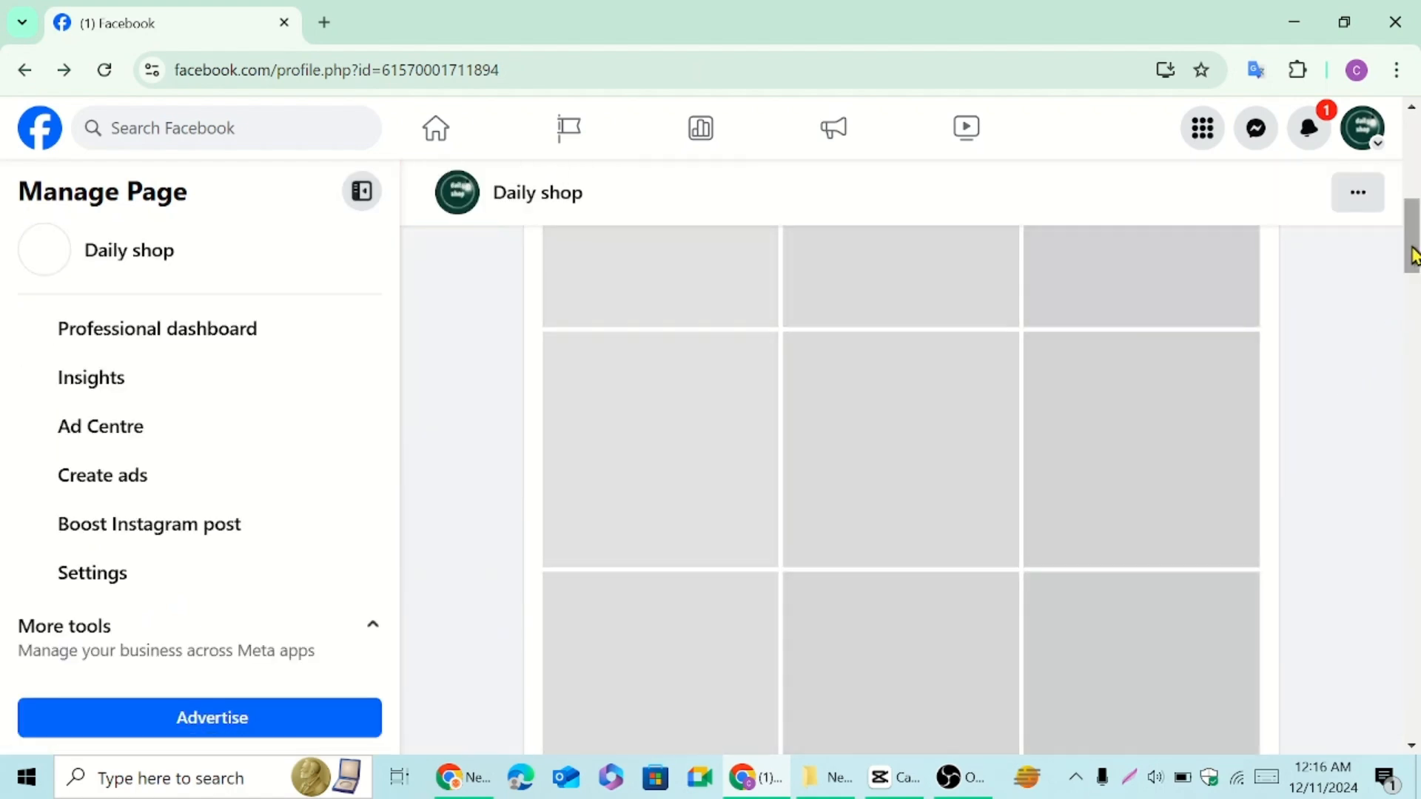
drag(1411, 248, 1419, 539)
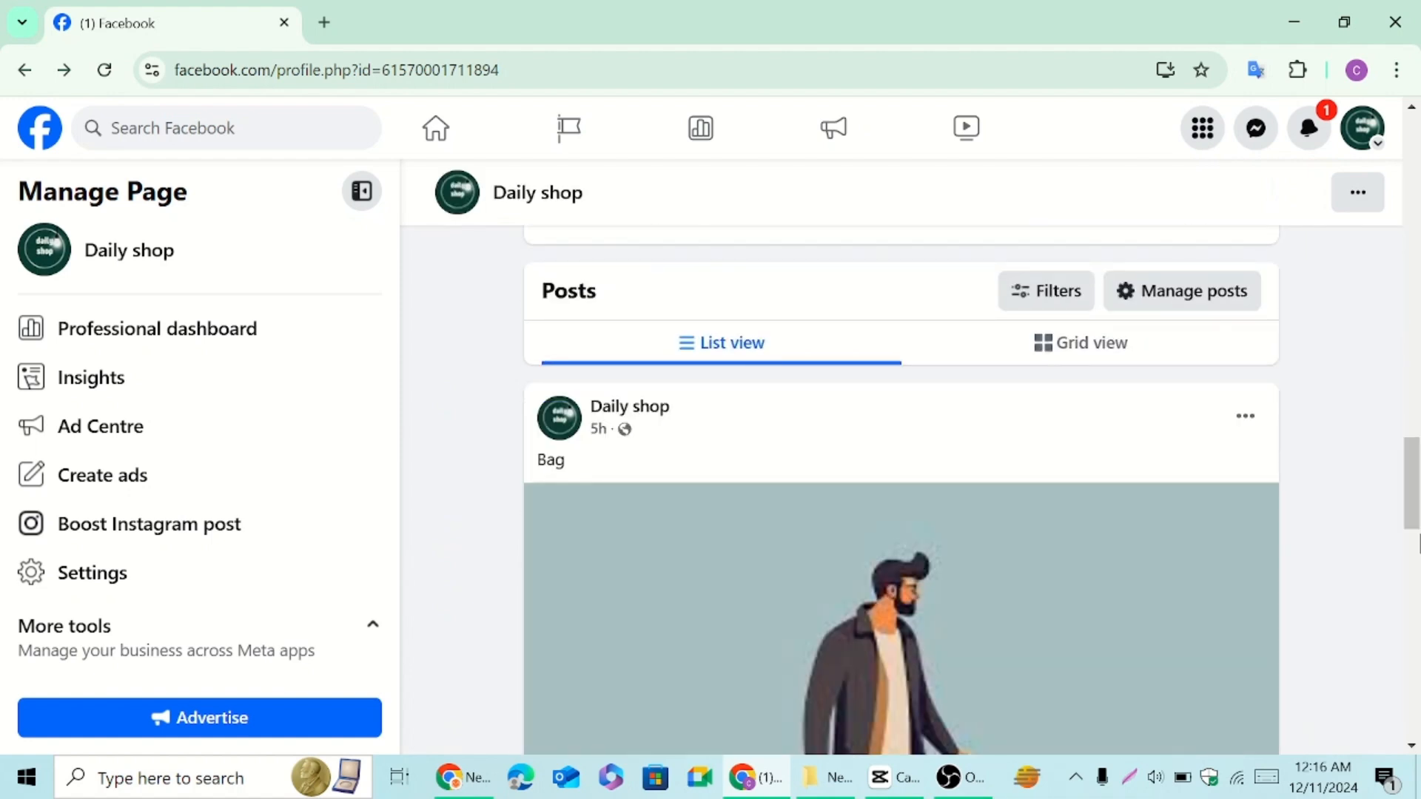
drag(1409, 450, 1411, 615)
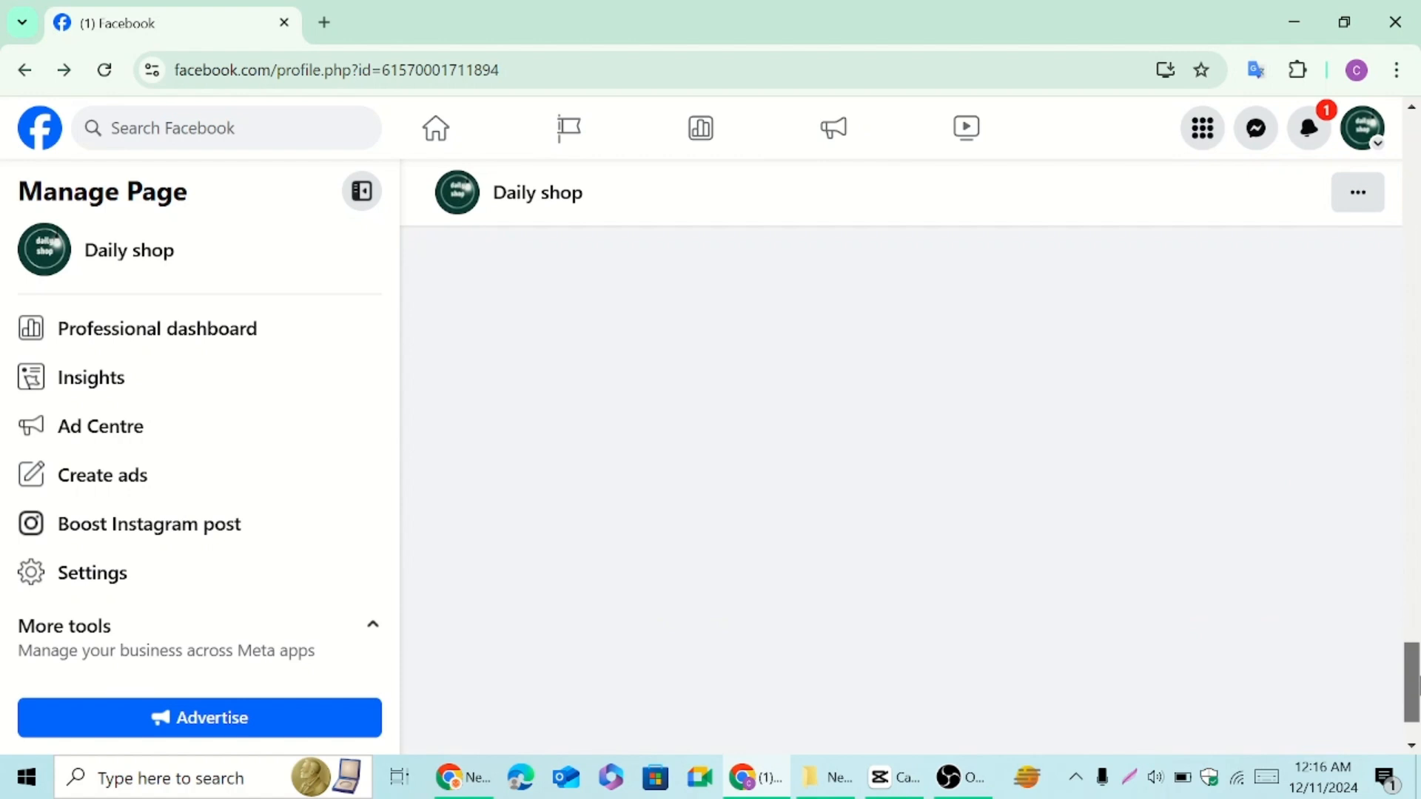
scroll(1028, 568, down, 2)
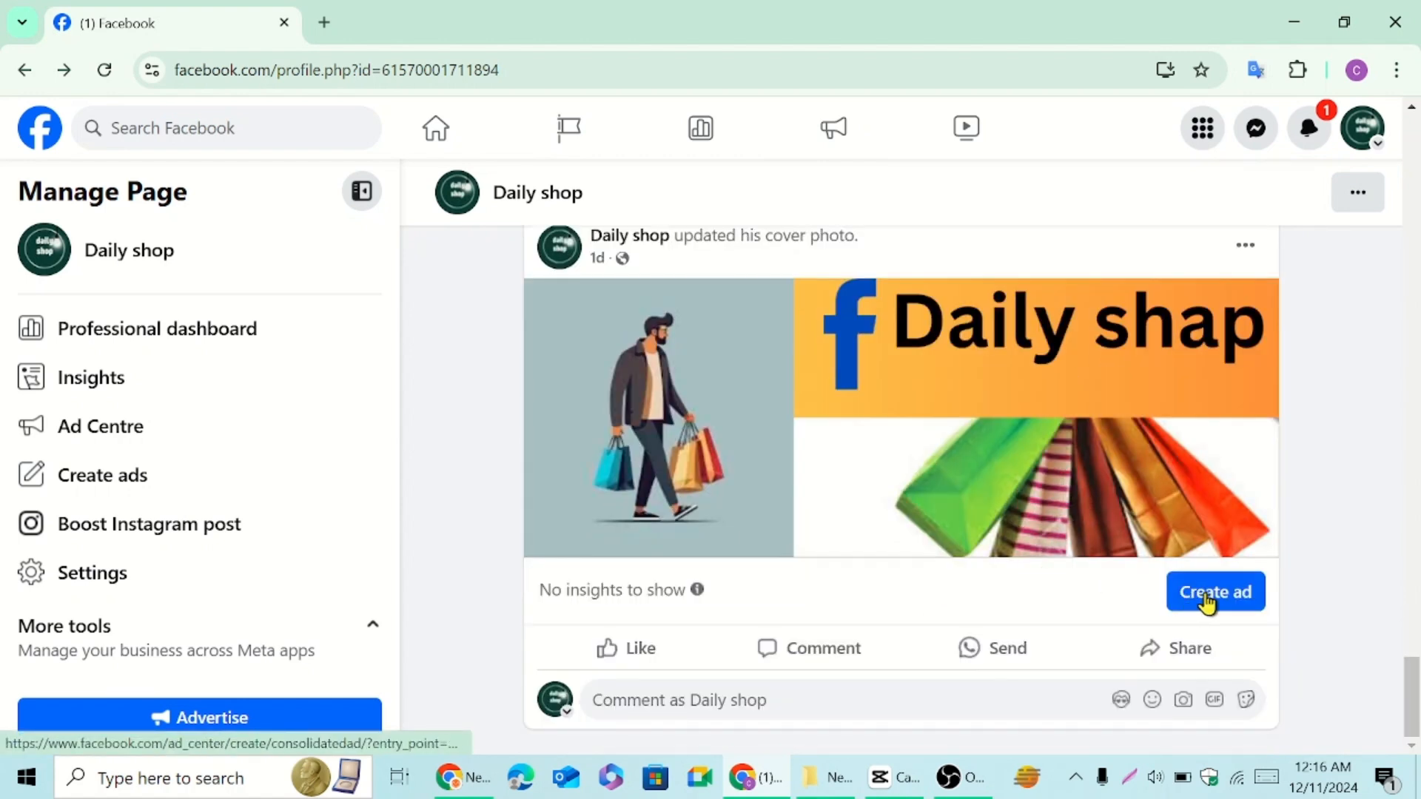
click(1207, 599)
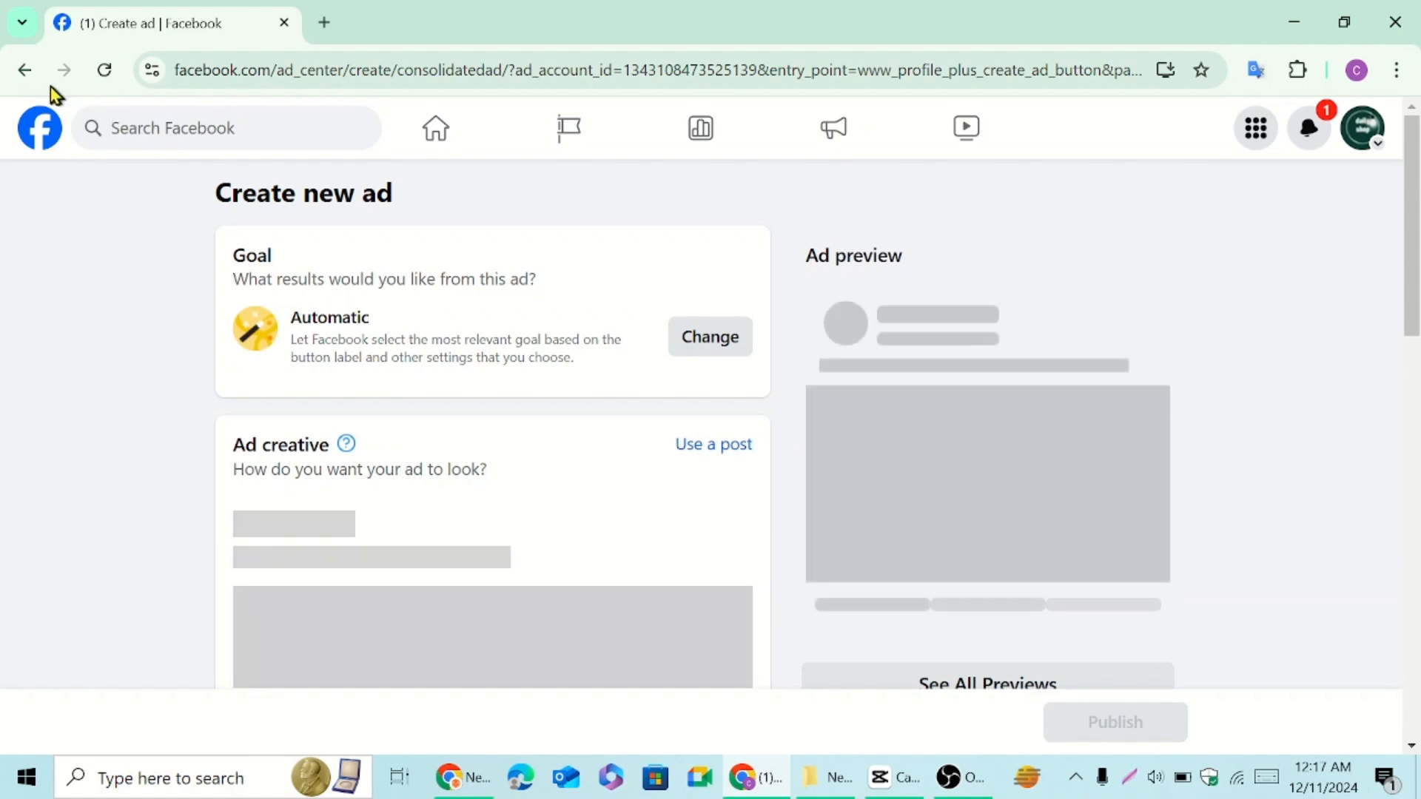
click(27, 70)
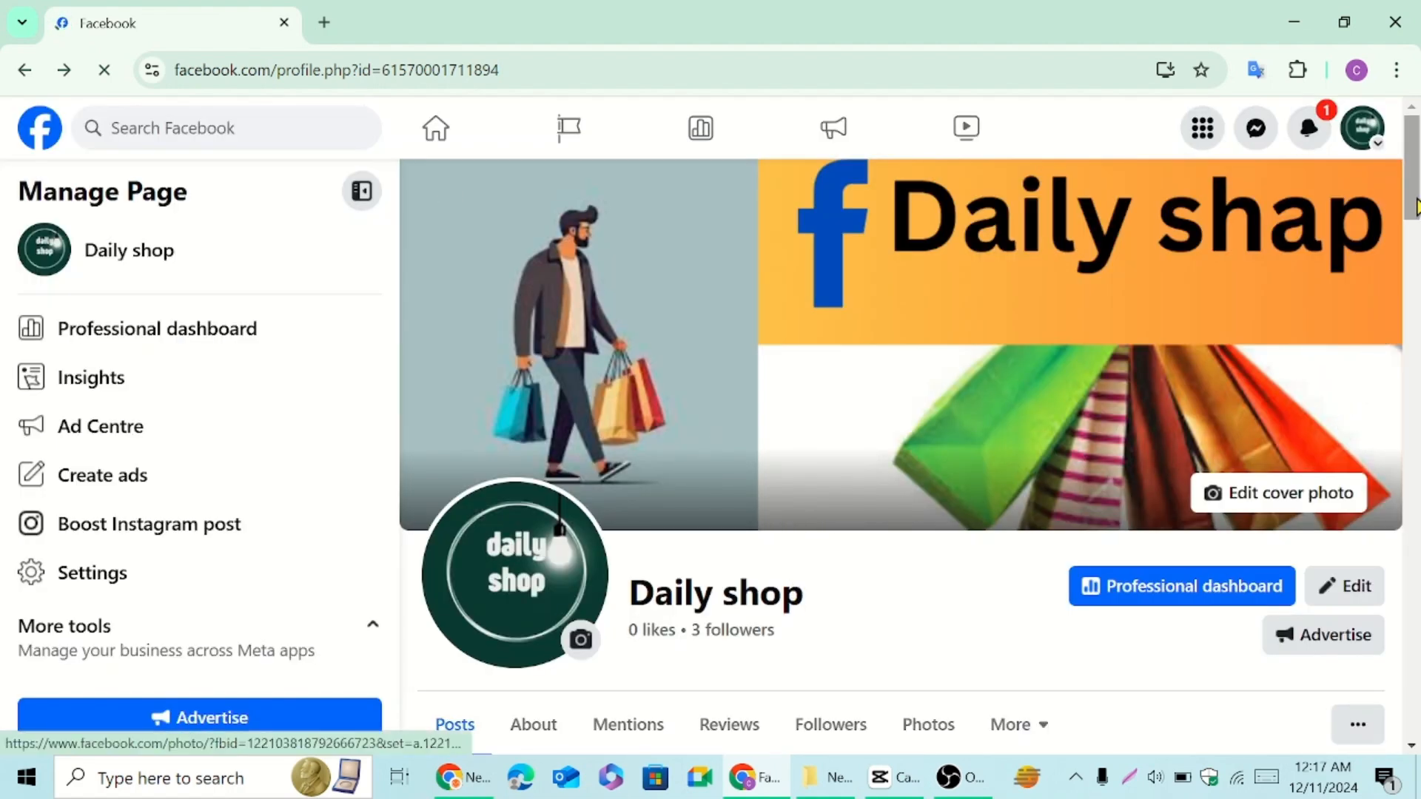
Start boosting the Daily shop page's "Bag" post and save its goal as Automatic - Get more messages.
drag(1415, 207, 1417, 607)
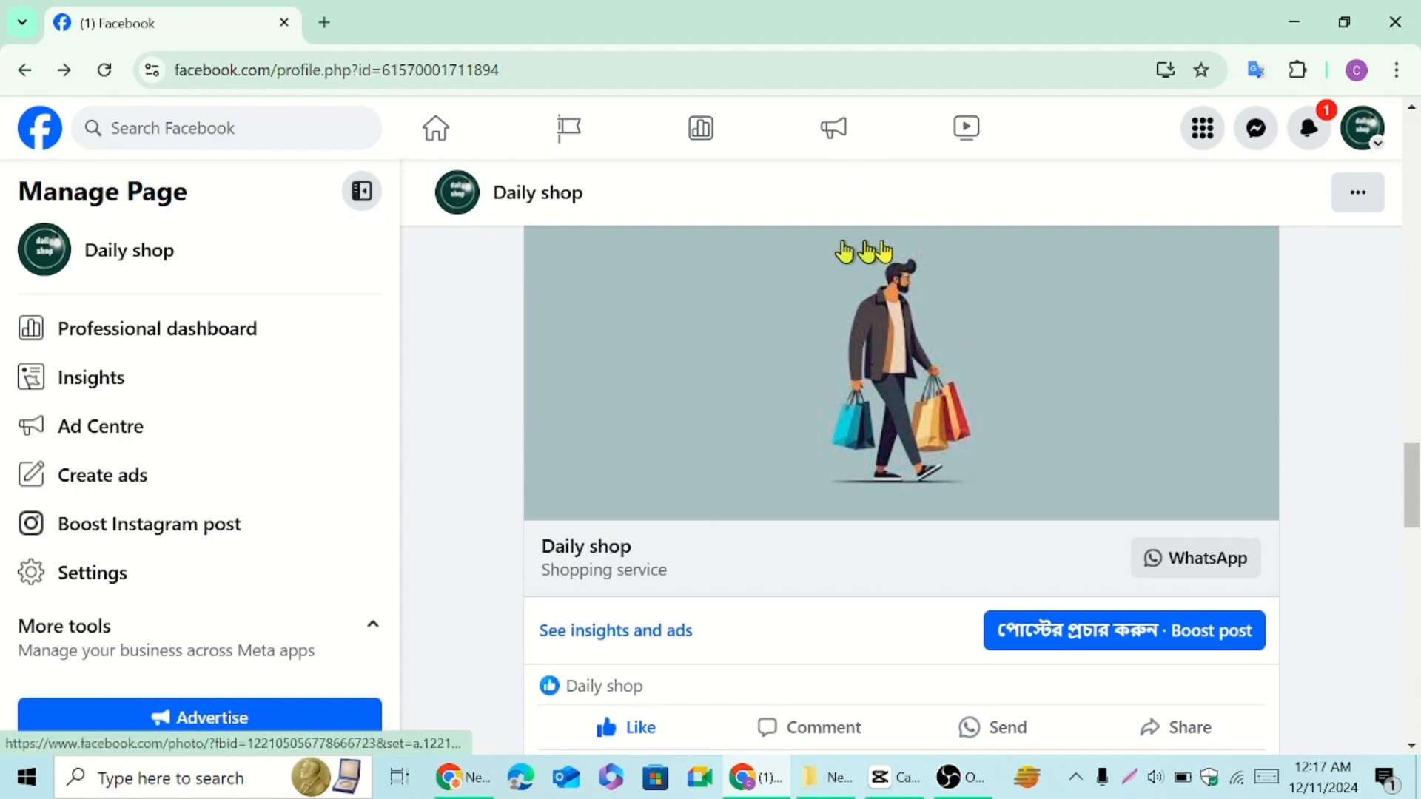
click(1219, 630)
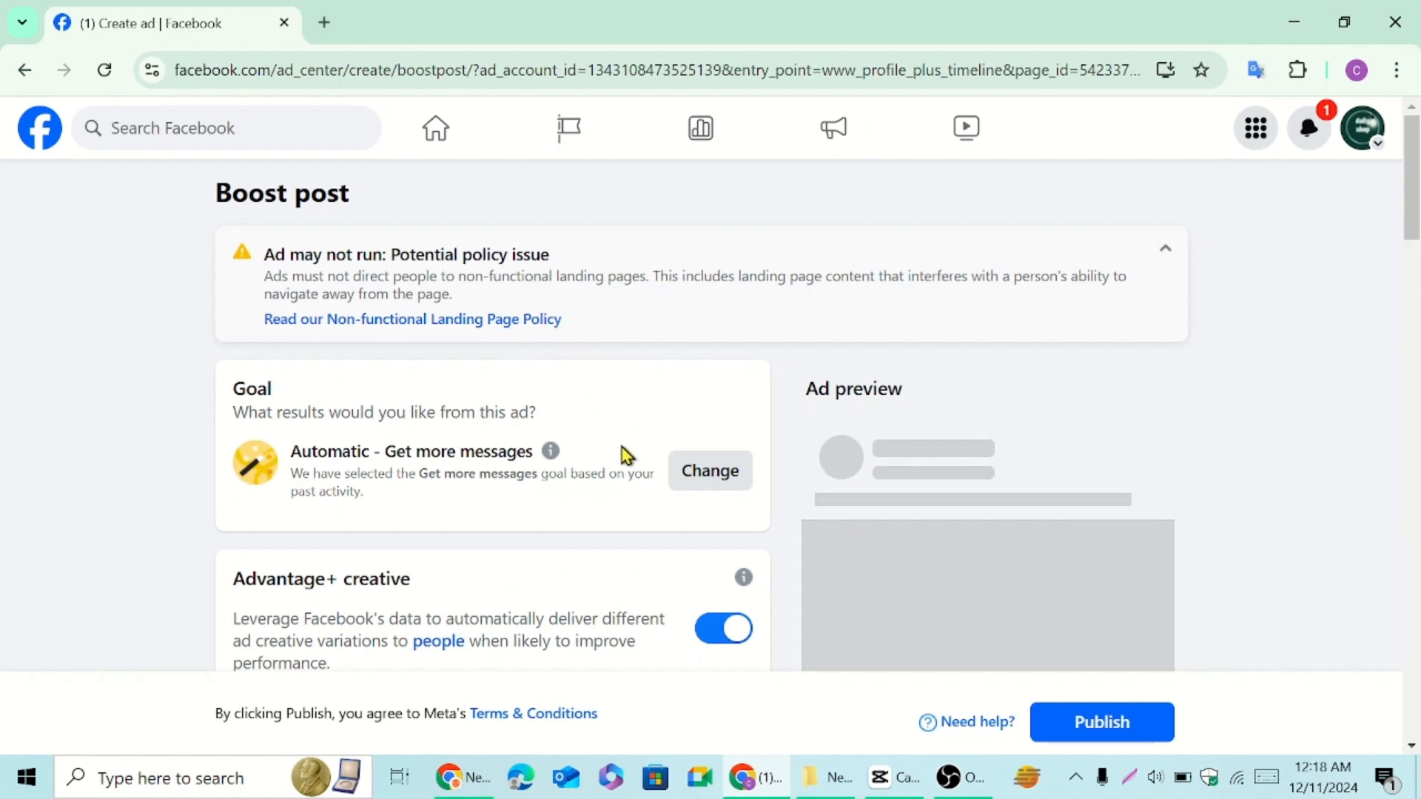
click(702, 477)
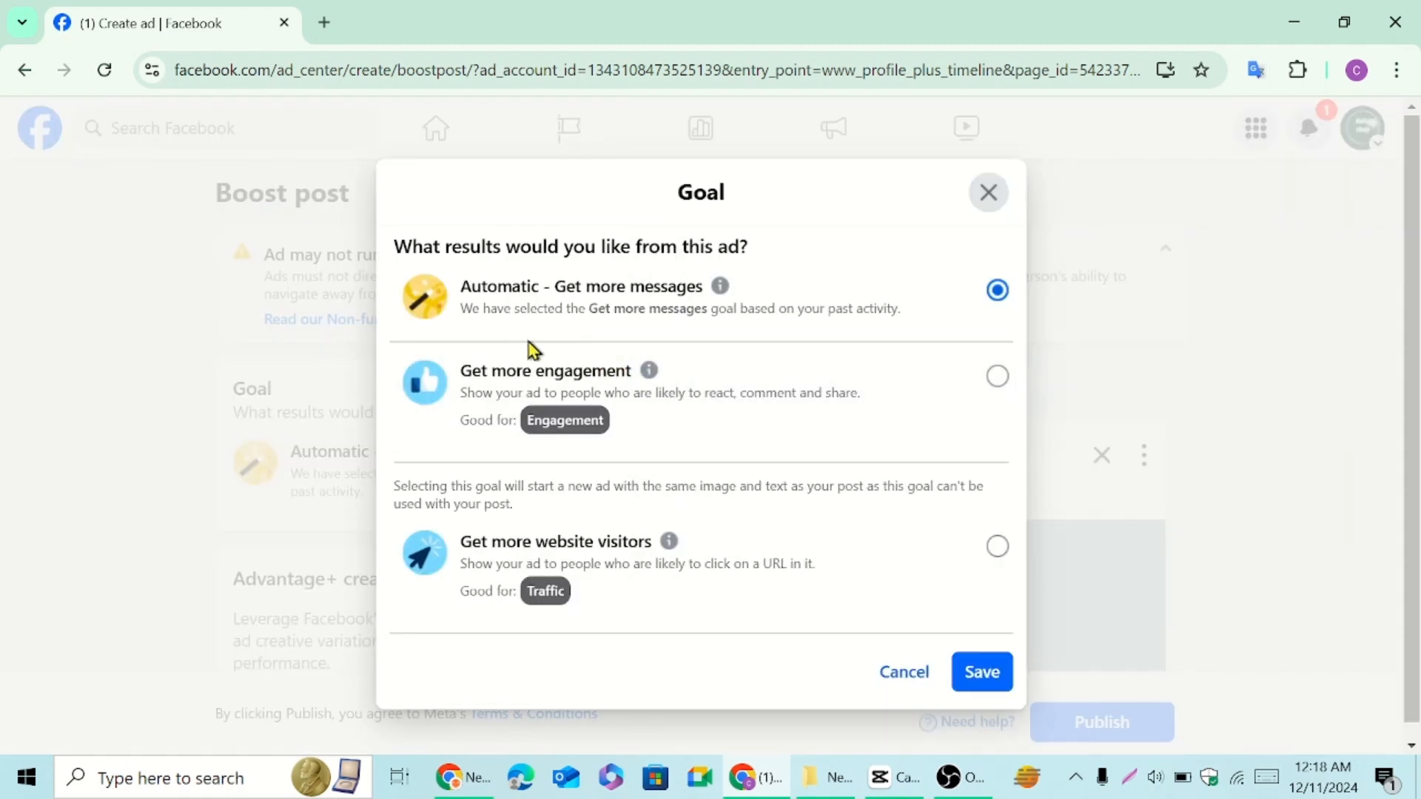
click(977, 675)
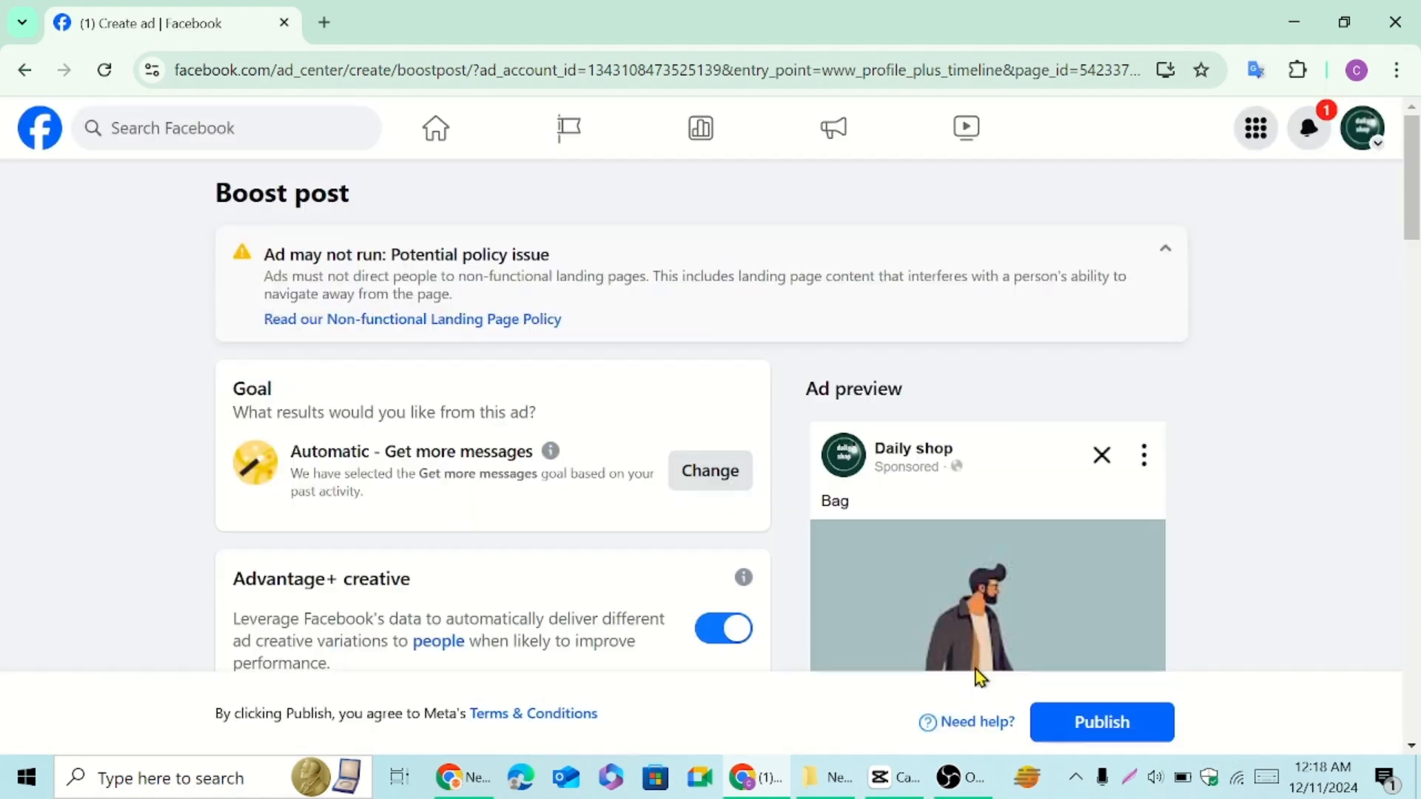
Review the Boost post setup, from goal, Advantage+ creative and message template through ad preview, audience, duration, budget and payment summary.
scroll(891, 545, down, 5)
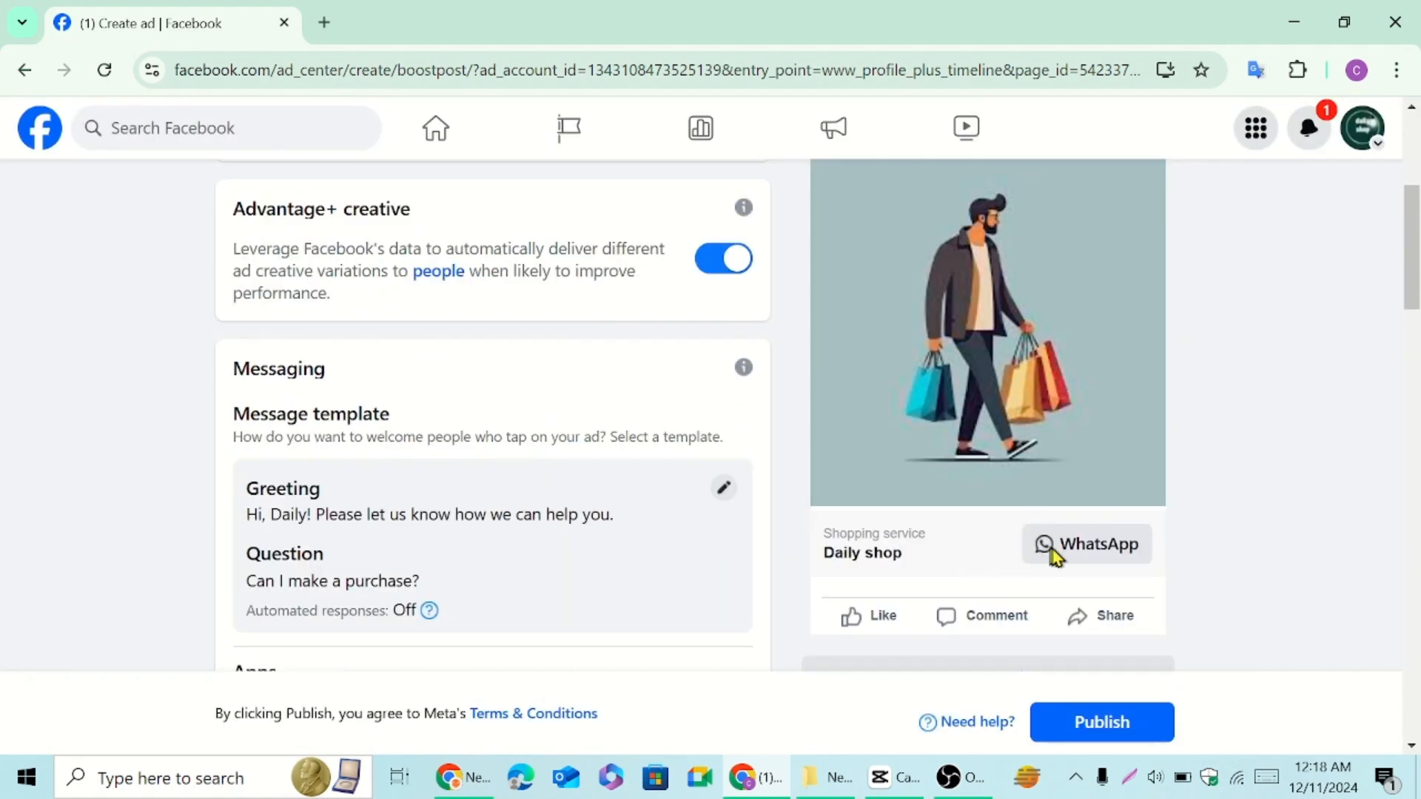
scroll(620, 487, up, 5)
scroll(620, 495, down, 5)
mouse_move(1410, 292)
mouse_down()
mouse_move(1413, 256)
mouse_move(1415, 287)
mouse_up()
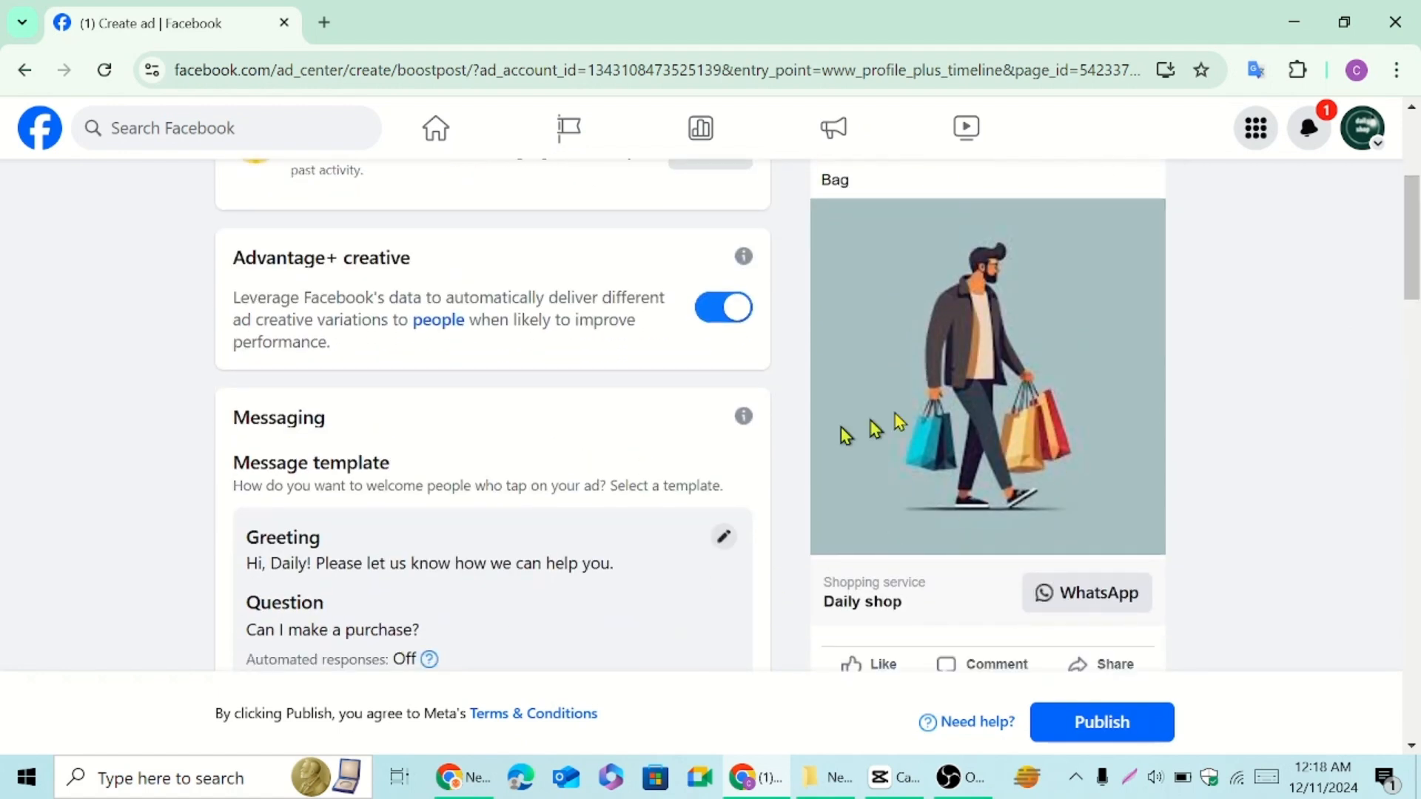
drag(1411, 222, 1414, 529)
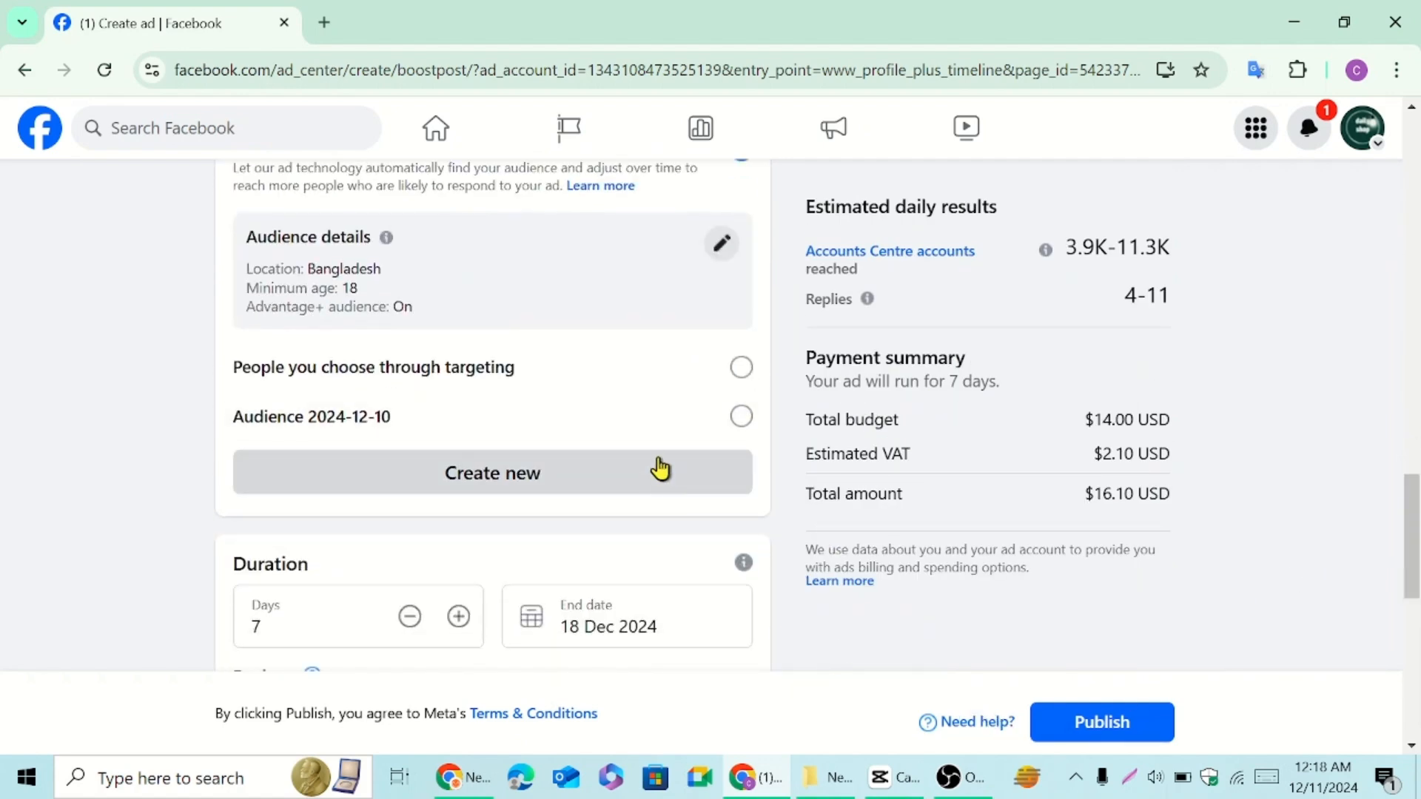
scroll(660, 474, down, 5)
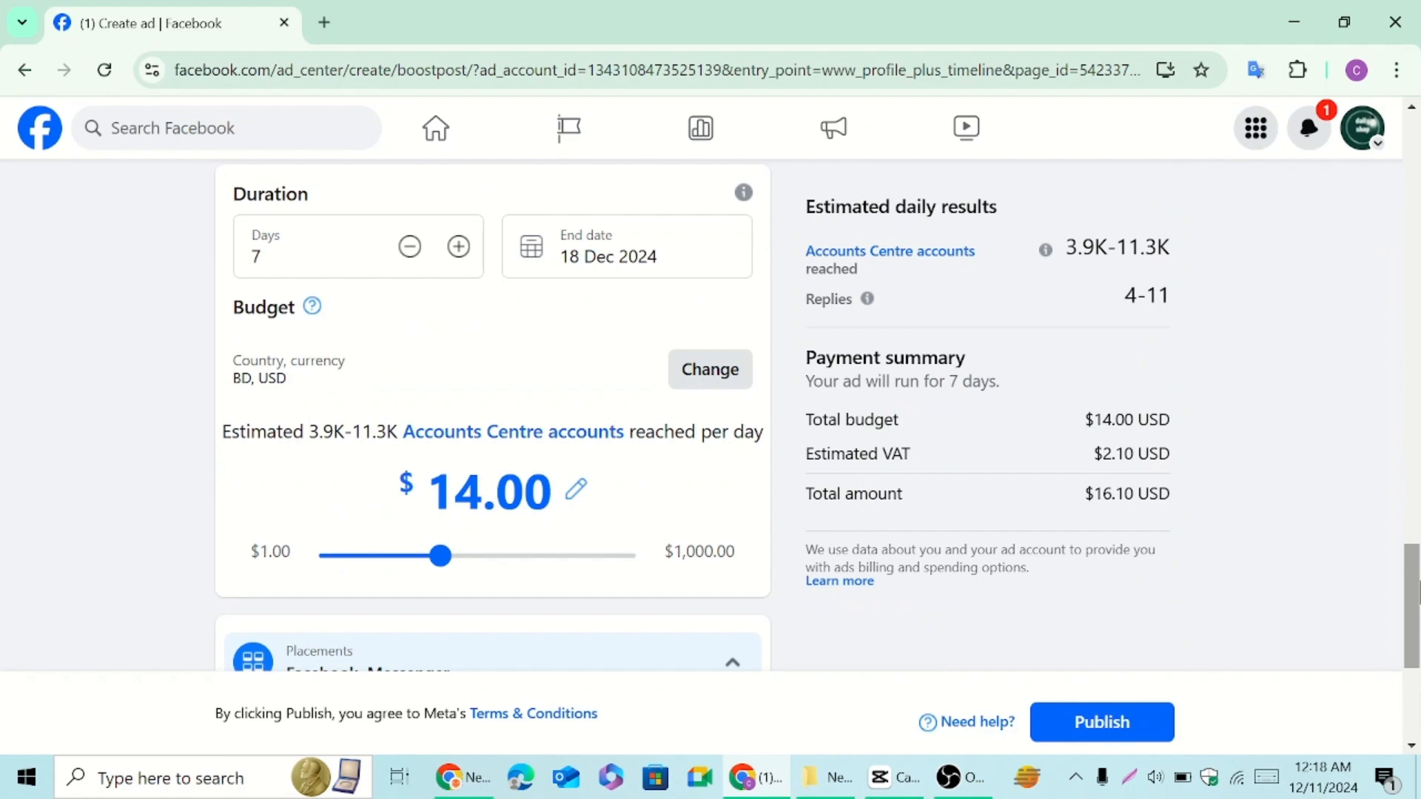
drag(1415, 592, 1415, 163)
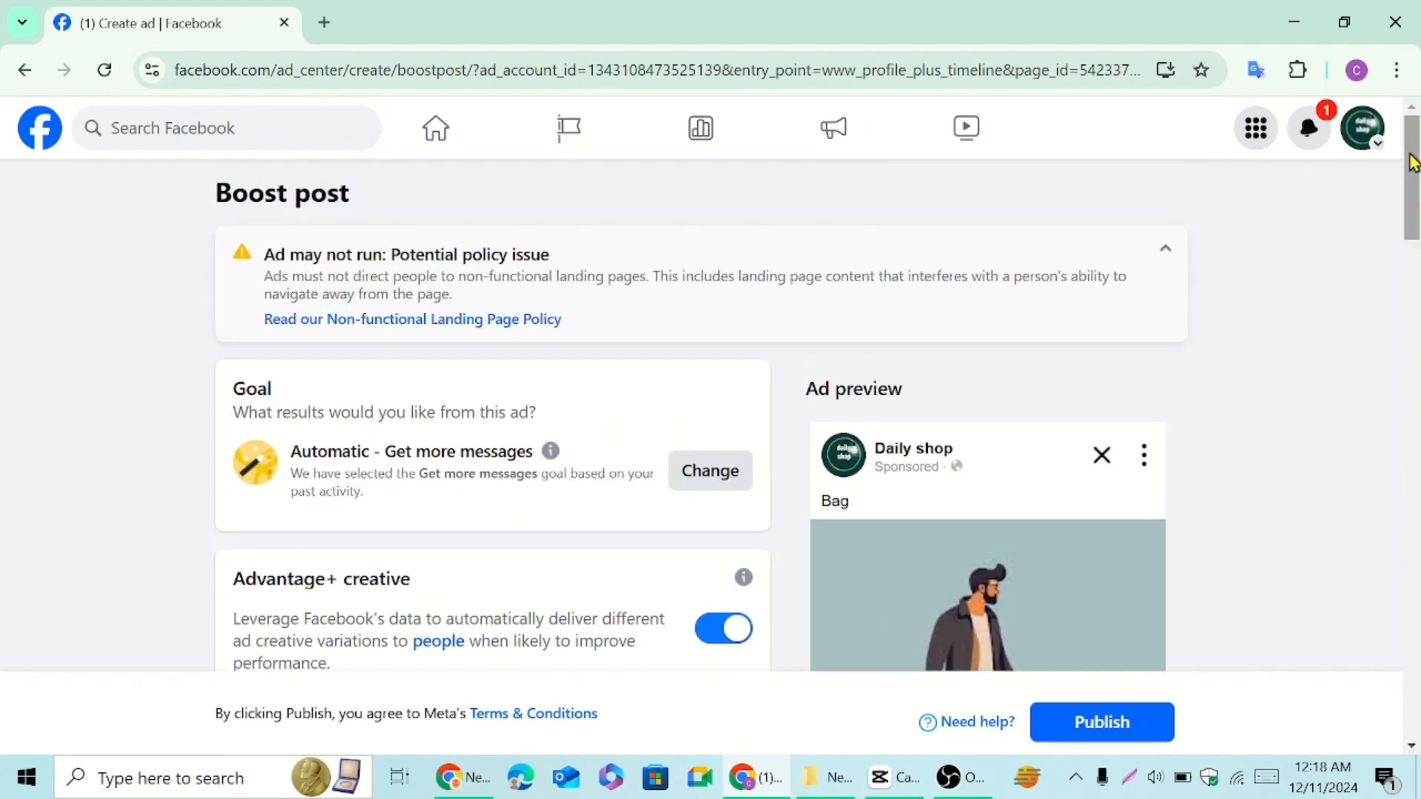
drag(1413, 161, 1412, 176)
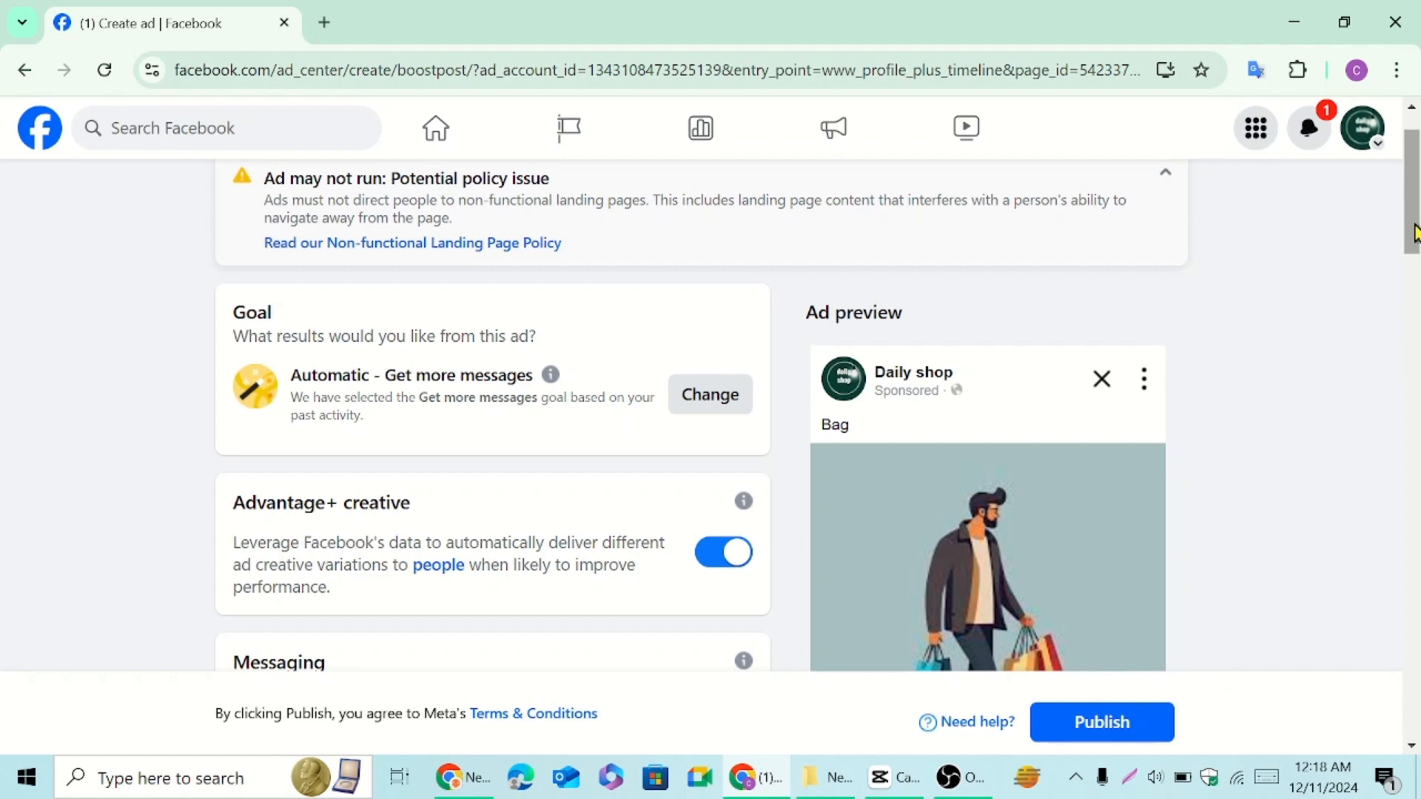
drag(1414, 233, 1413, 204)
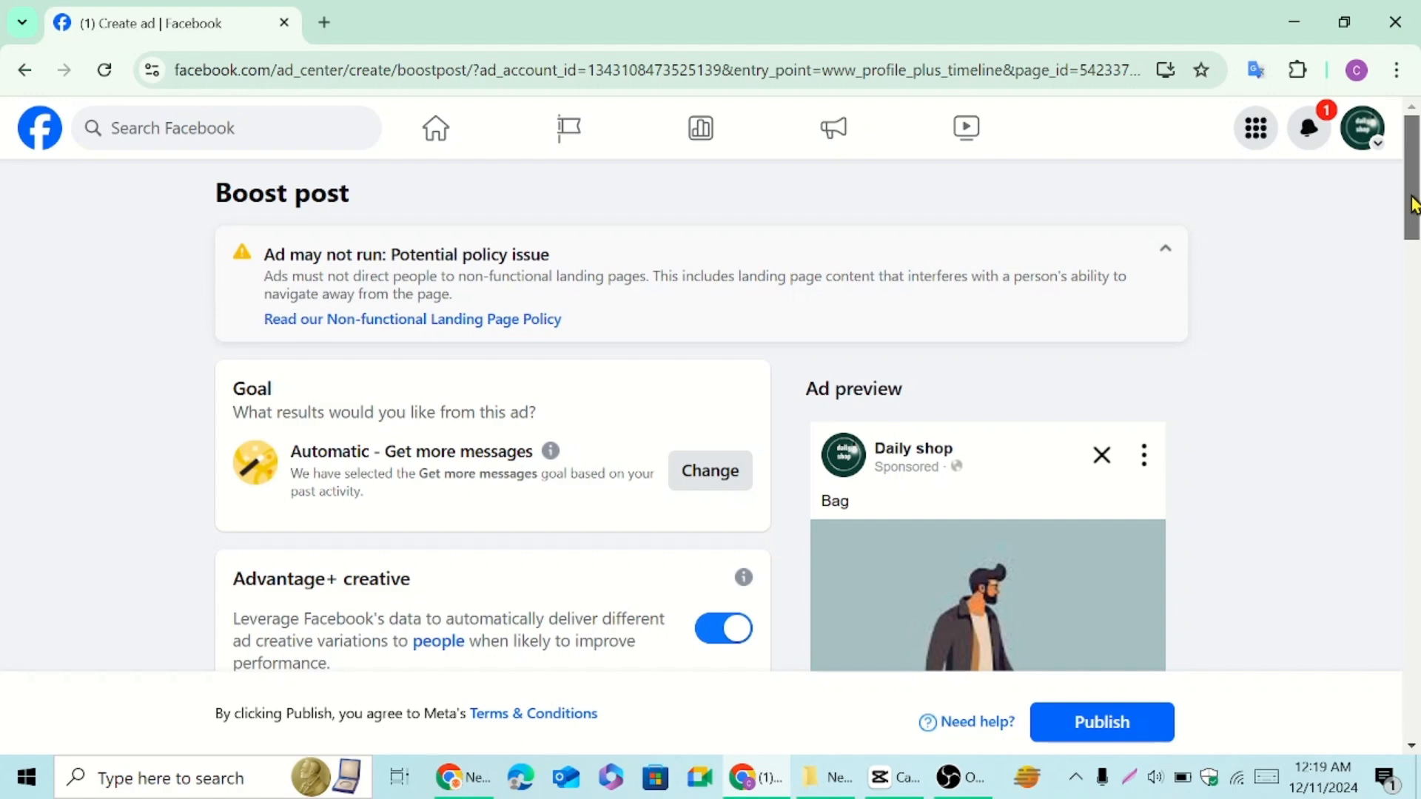
drag(1414, 204, 1414, 303)
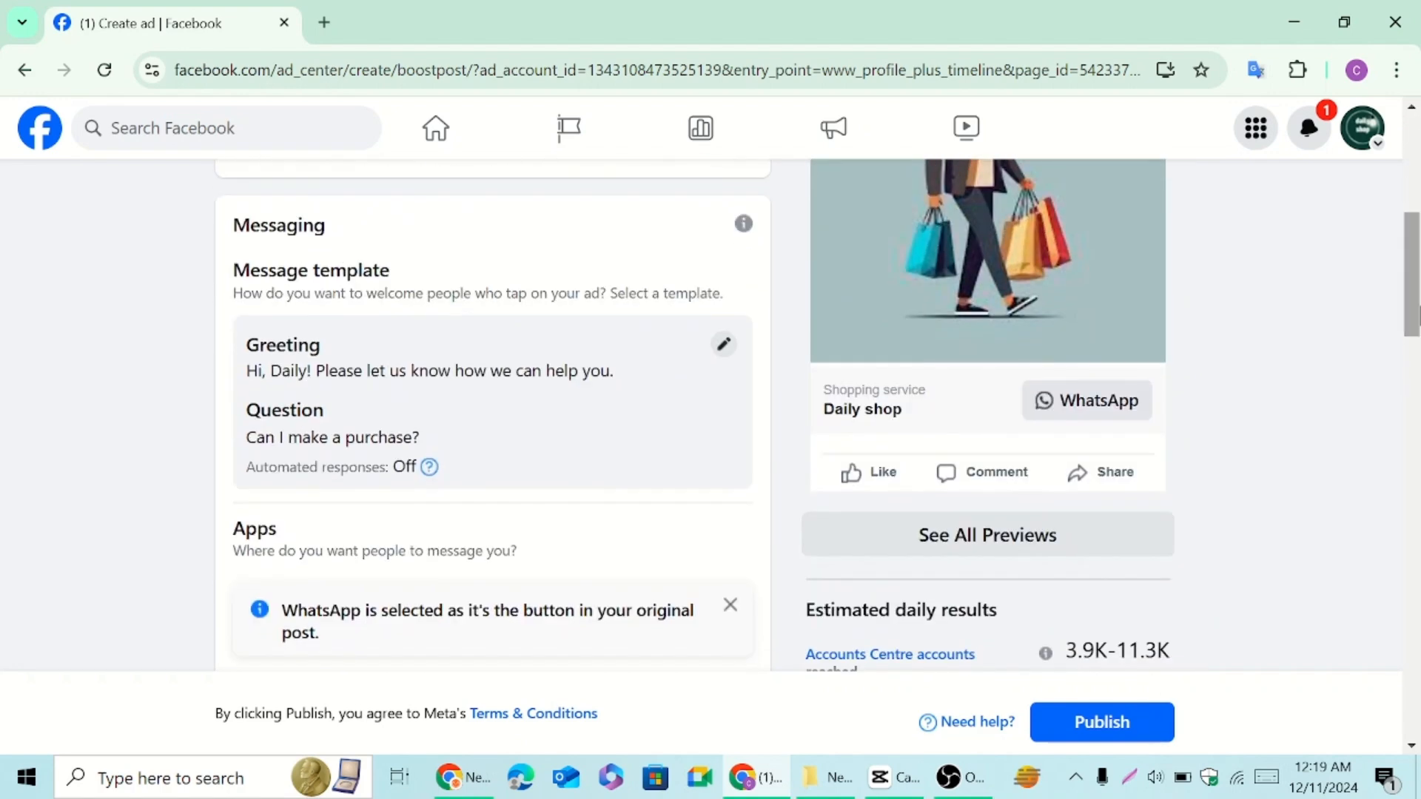